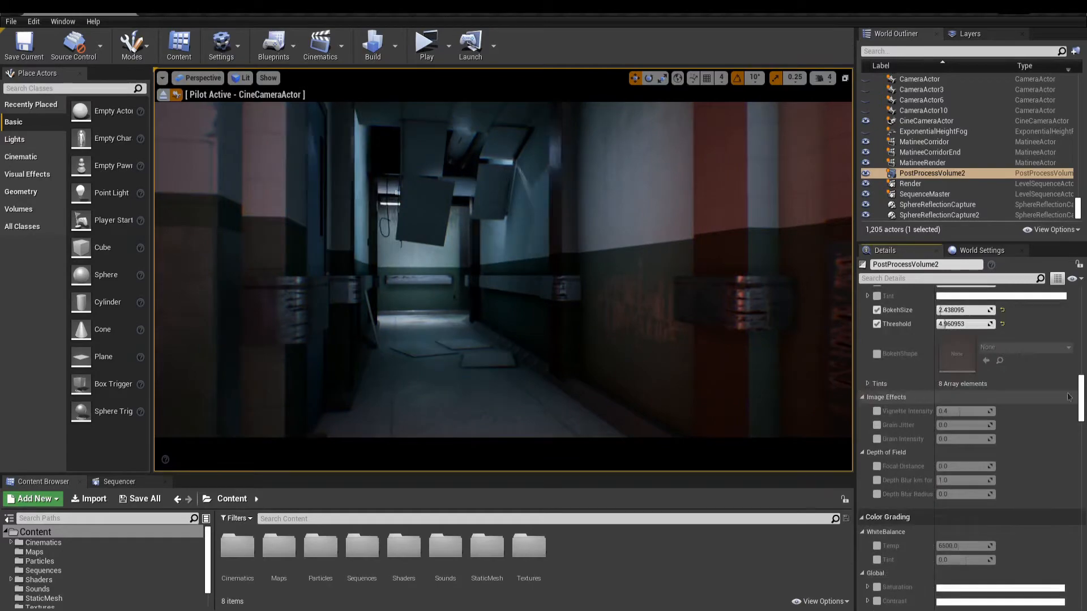
drag(962, 355, 989, 355)
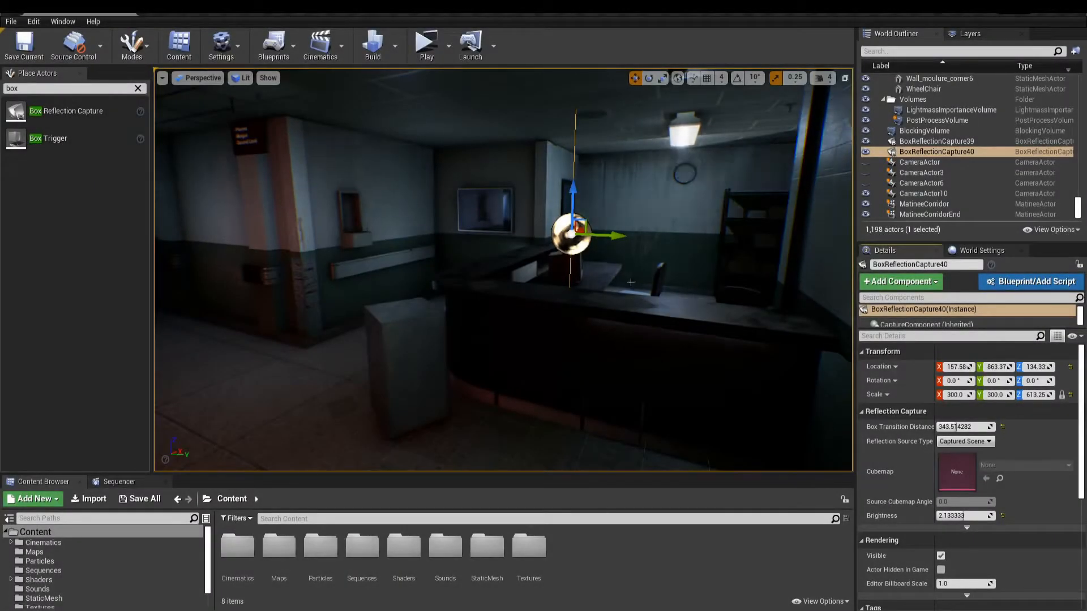
Set the reflection source type of BoxReflectionCapture40 to Specified Cubemap and open its cubemap choices
right_drag(631, 282, 607, 296)
click(965, 442)
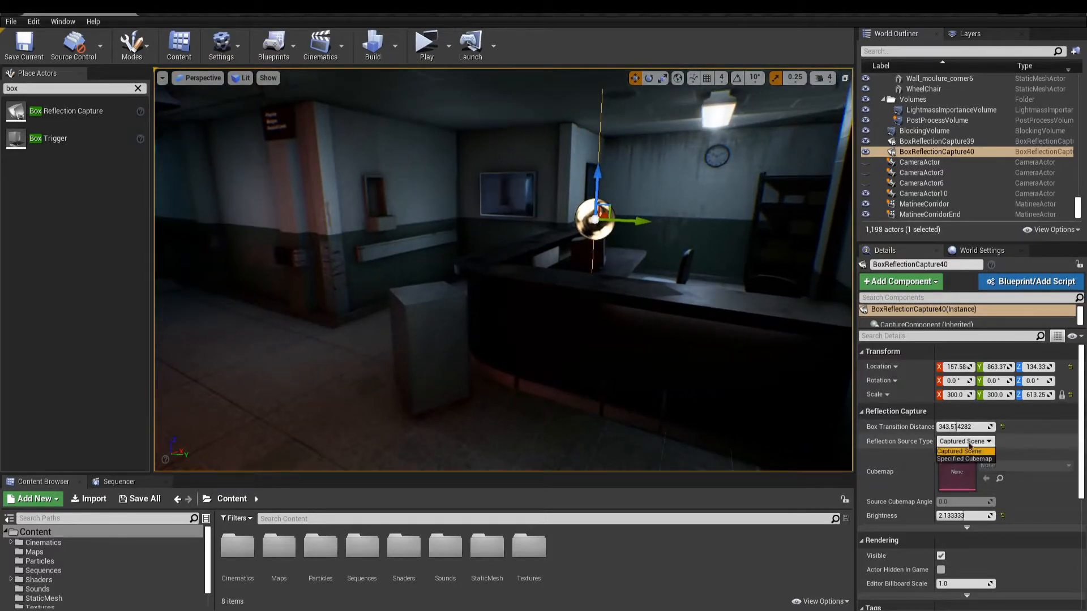
click(970, 459)
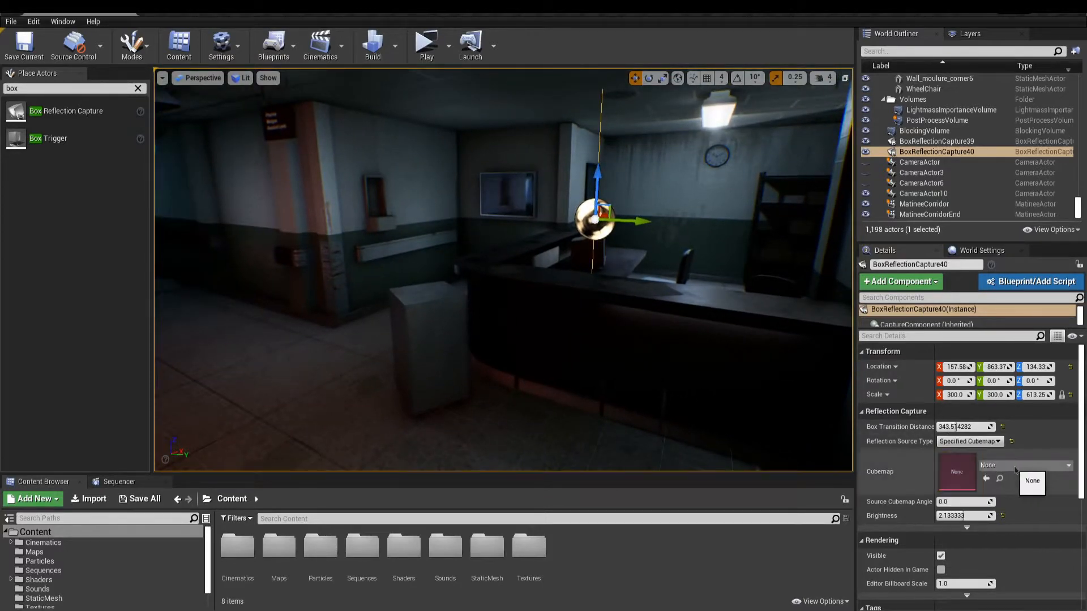
click(1017, 466)
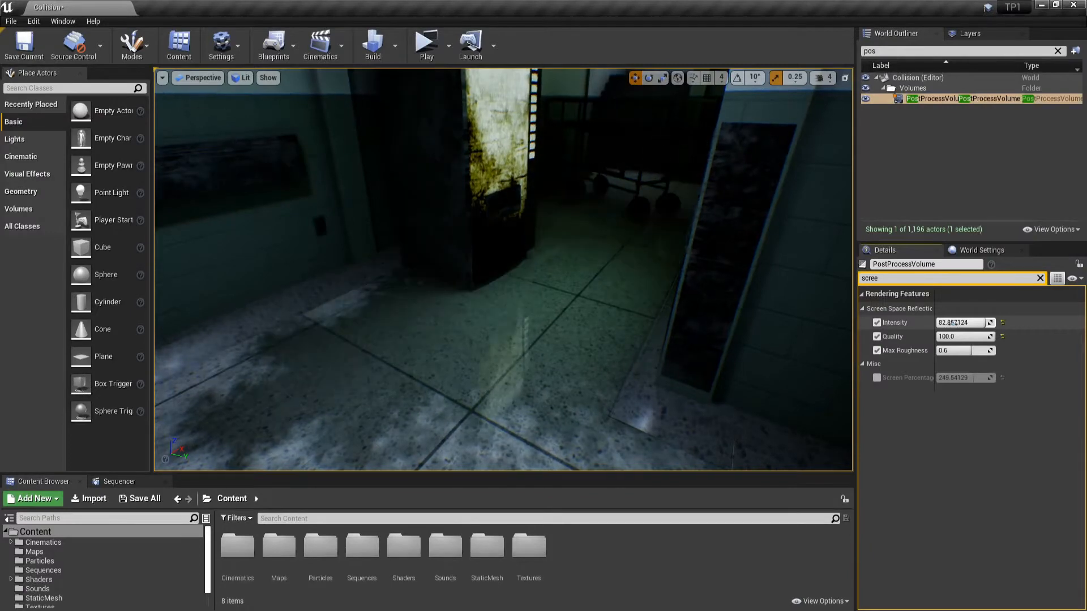
mouse_move(787, 317)
right_down()
mouse_move(837, 339)
mouse_move(767, 277)
mouse_move(790, 275)
mouse_move(783, 317)
mouse_move(730, 322)
mouse_move(773, 323)
right_up()
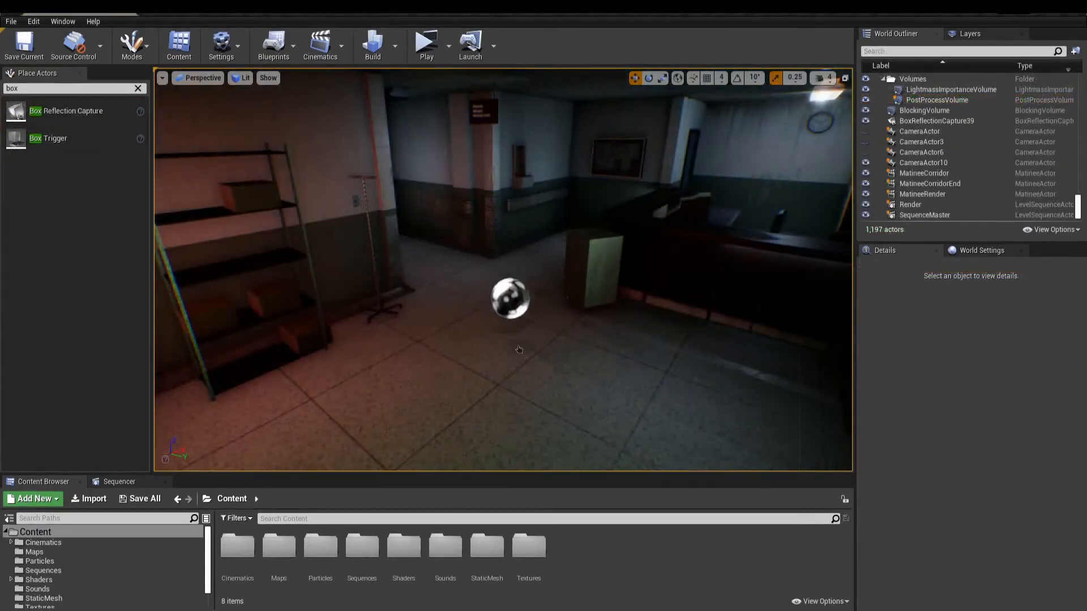
Place a Box Reflection Capture on the floor beside the reception desk and examine its bounds from outside the level
drag(519, 350, 531, 344)
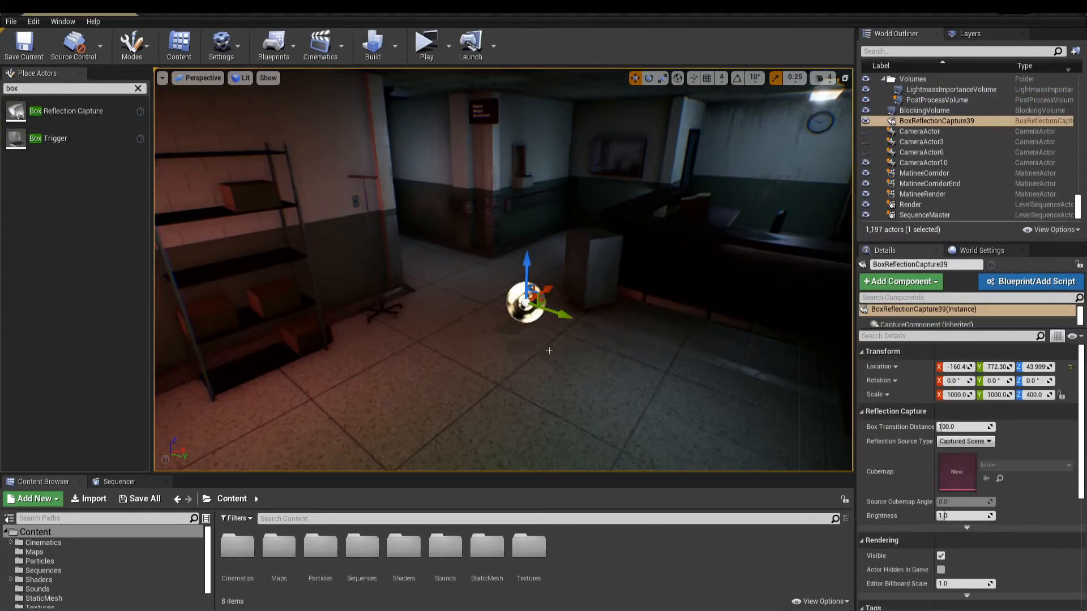
right_drag(549, 351, 545, 353)
key(s)
key(s)
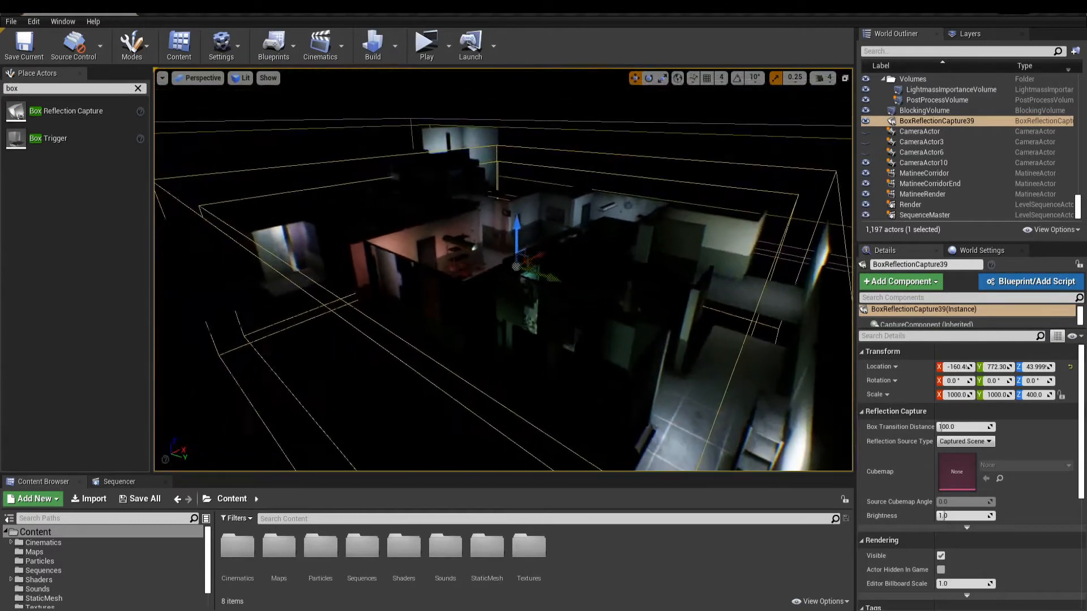
key(s)
key(w)
key(s)
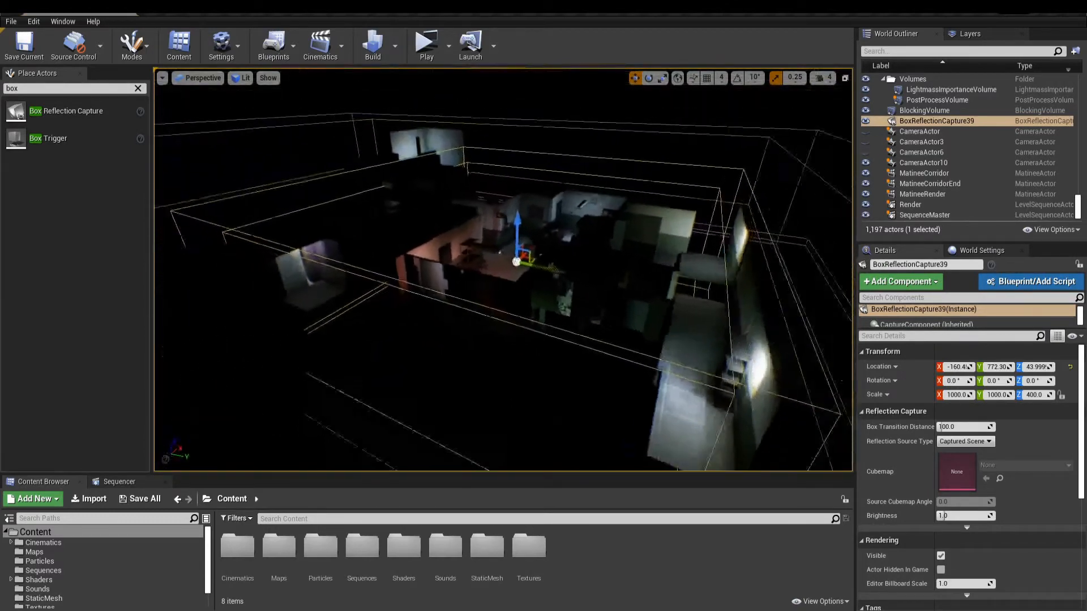
key(d)
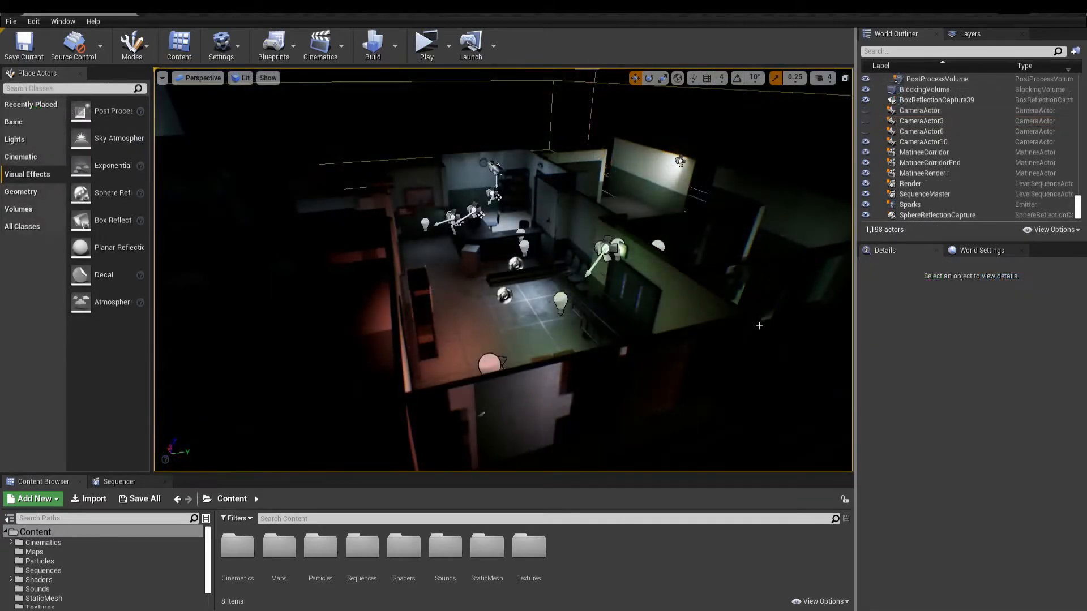
Search the placeable actors for "box" and place a Box Reflection Capture on the reception room floor
mouse_move(779, 366)
right_down()
mouse_move(779, 320)
mouse_move(779, 363)
mouse_move(779, 345)
mouse_move(779, 353)
right_up()
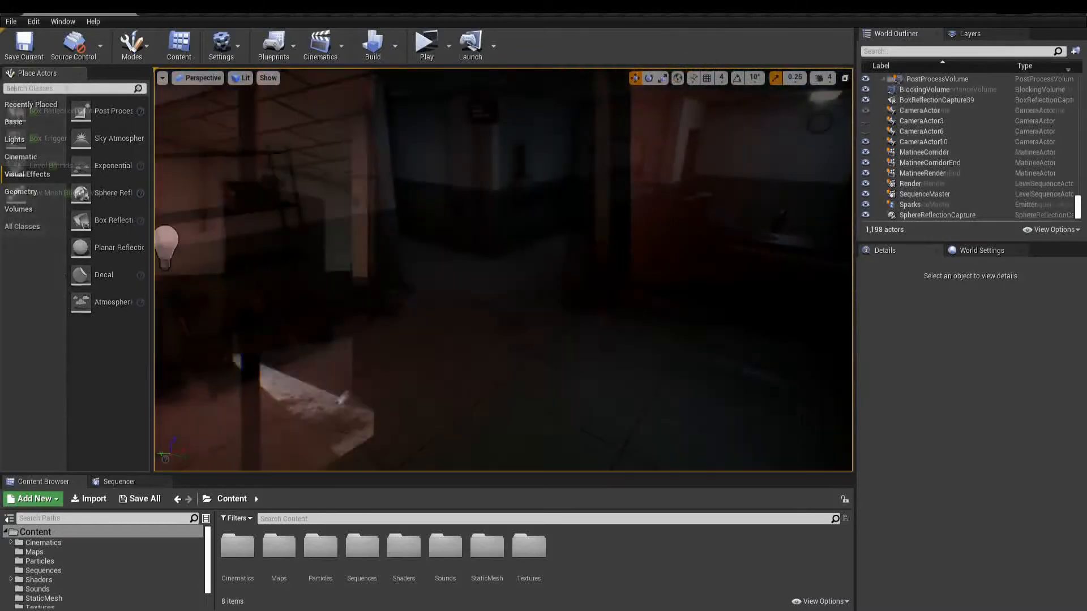
click(67, 89)
text(box)
drag(58, 115, 436, 254)
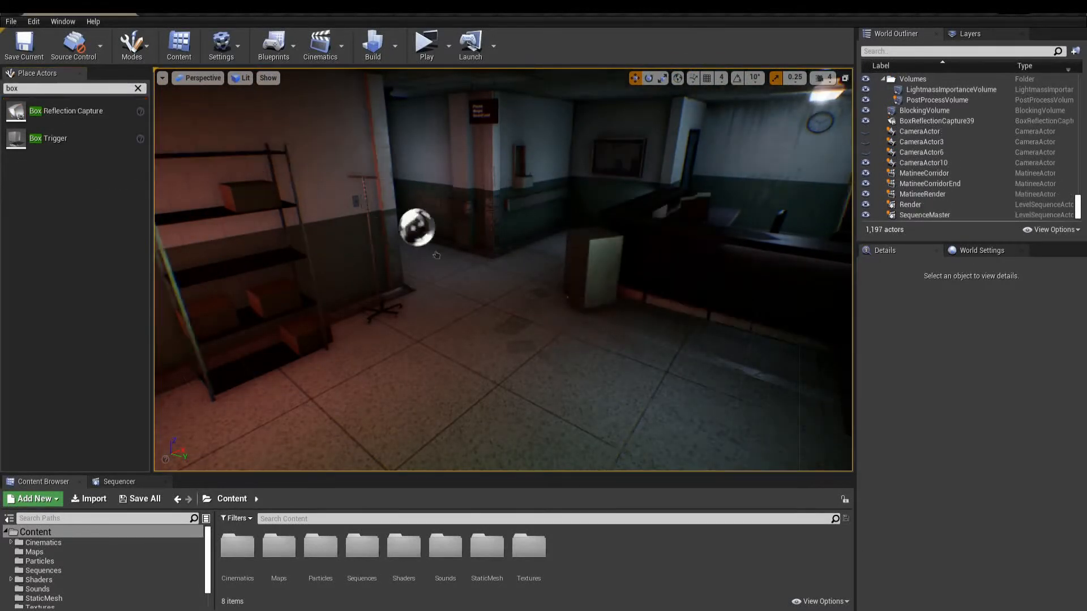
click(526, 303)
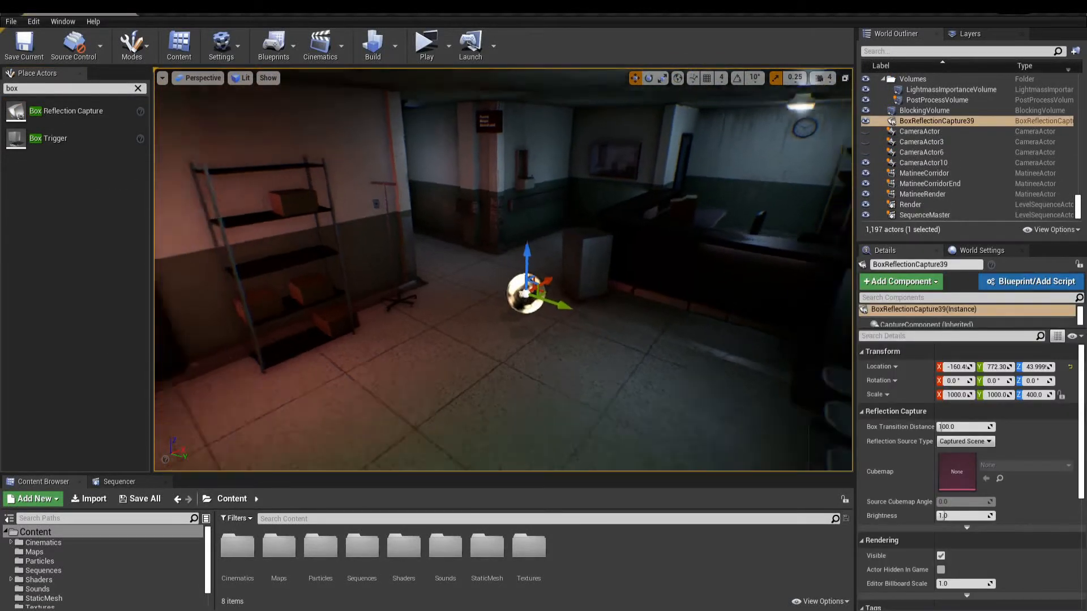
right_drag(526, 303, 511, 249)
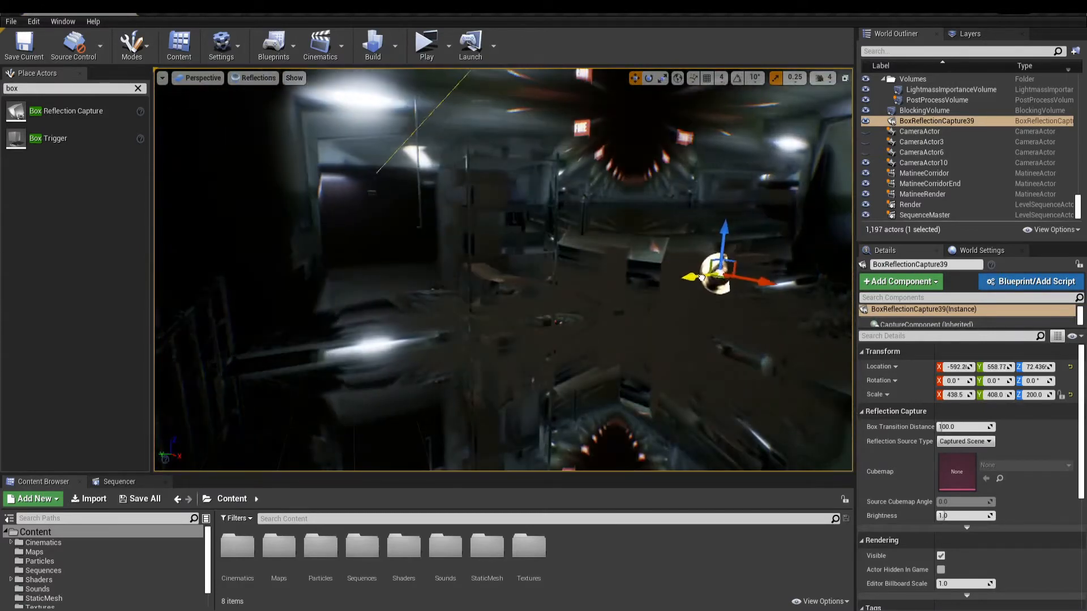
Move the box reflection capture along the Y axis to about 811, and return the viewport from Reflections to Lit
drag(702, 277, 467, 327)
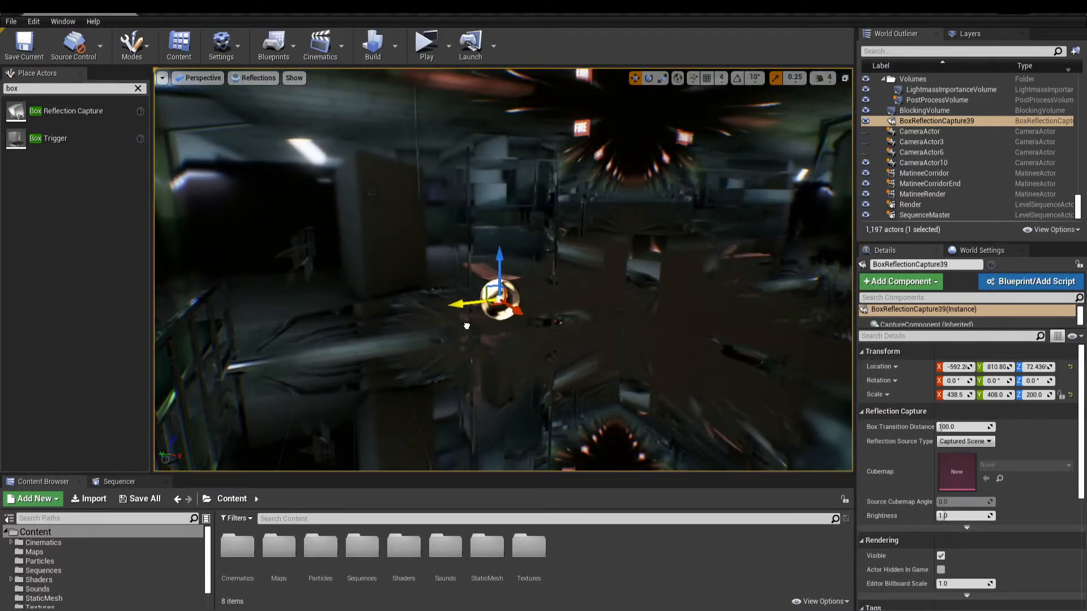
click(258, 78)
click(255, 104)
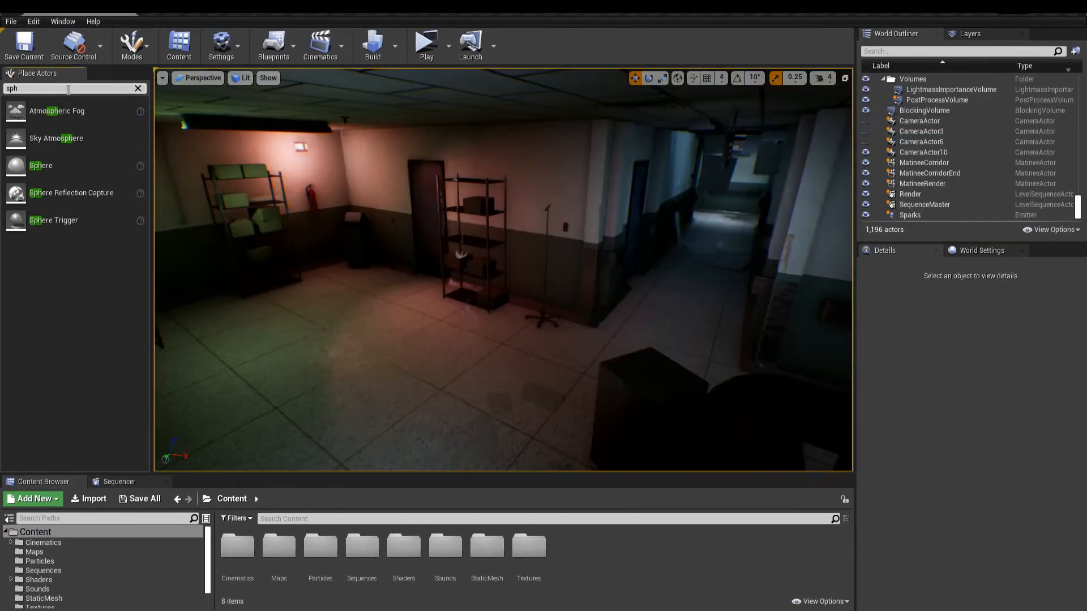
Place a Sphere Reflection Capture in the reception room near the shelves and shift it along the Y axis in the Reflections view
drag(71, 192, 454, 391)
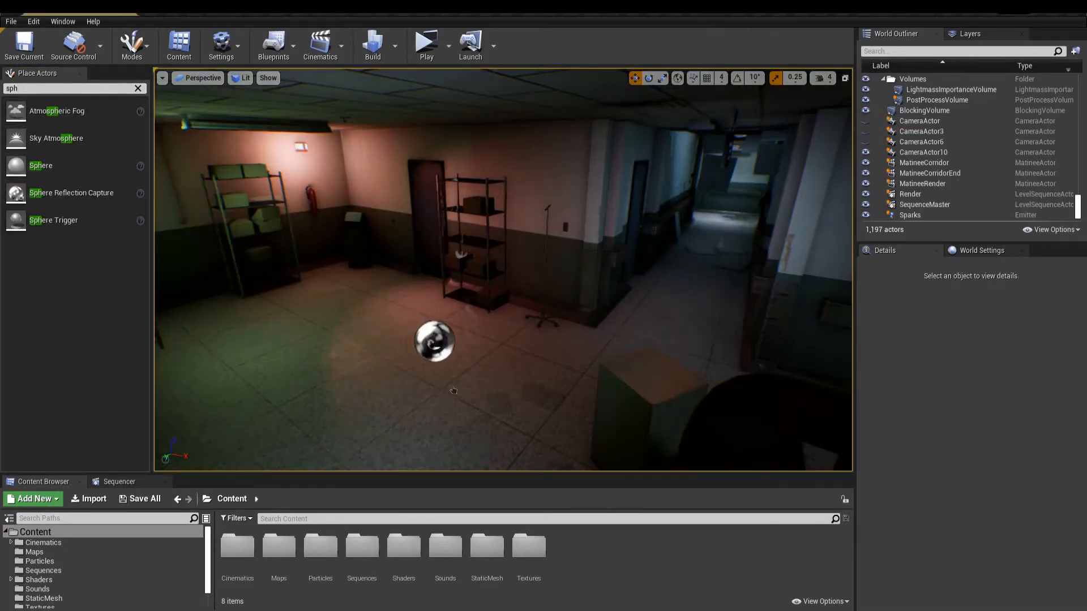
drag(510, 346, 351, 311)
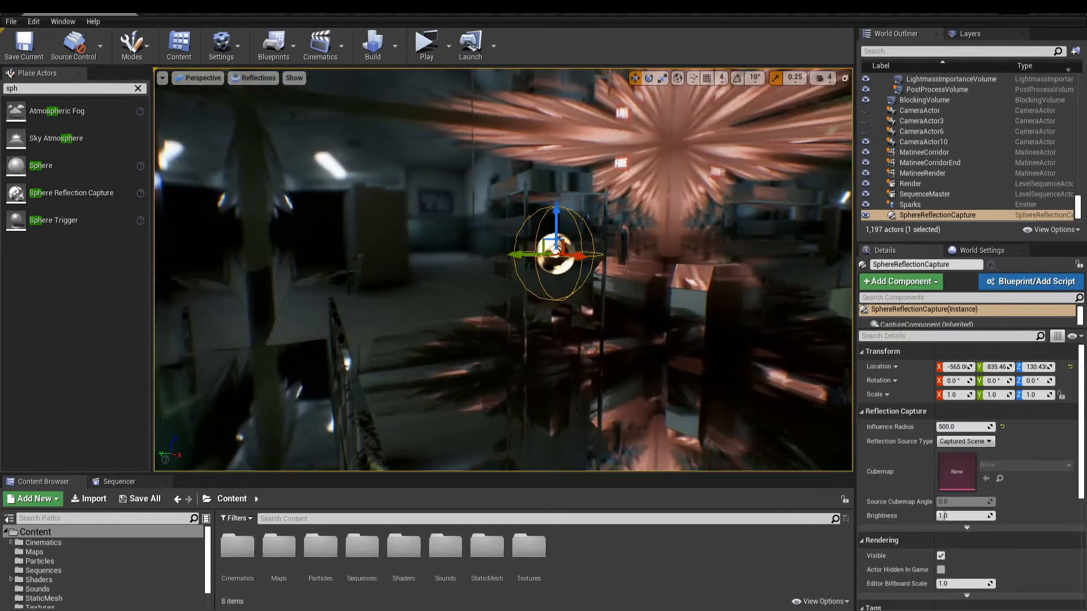
shift+drag(546, 250, 542, 331)
right_drag(542, 331, 529, 352)
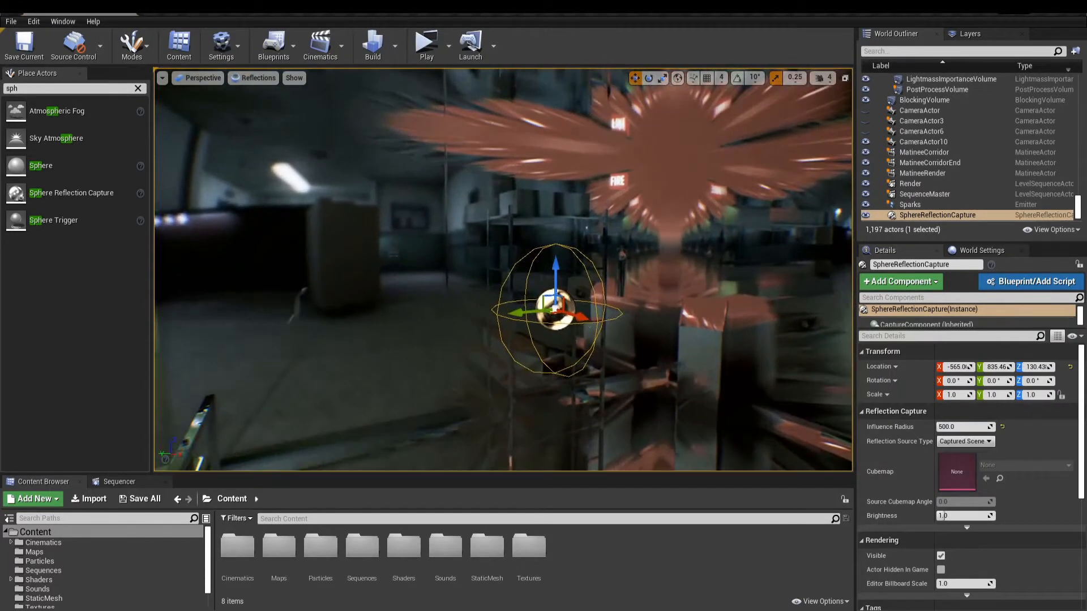
drag(516, 311, 232, 311)
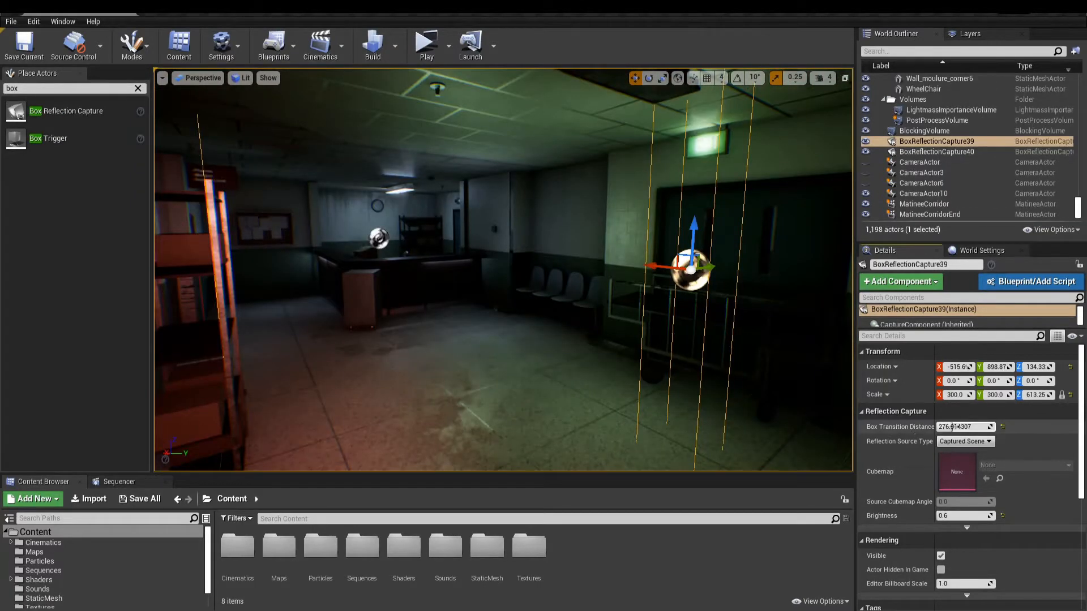
Adjust the Box Transition Distance of BoxReflectionCapture39 and compare the reflections around the room
drag(953, 427, 953, 428)
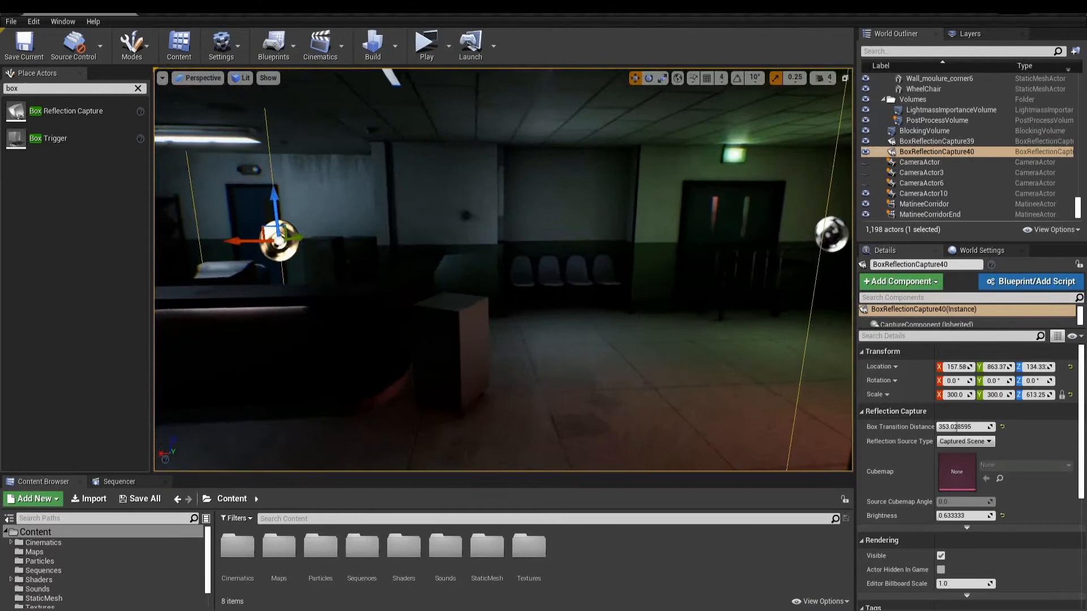
right_drag(502, 270, 492, 269)
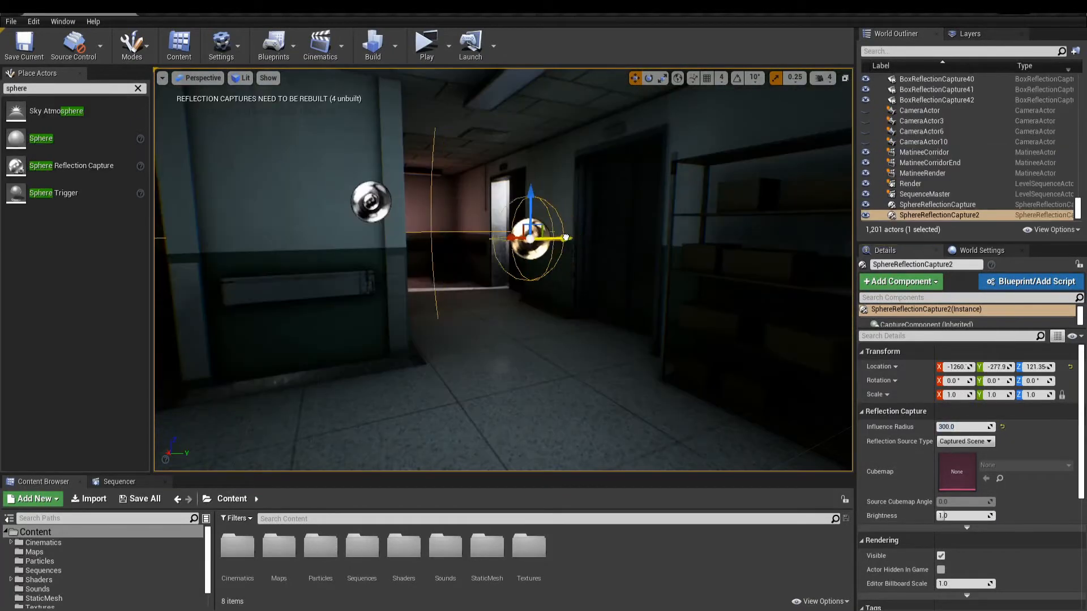
Move SphereReflectionCapture2 along the Y axis in the corridor
drag(590, 248, 469, 205)
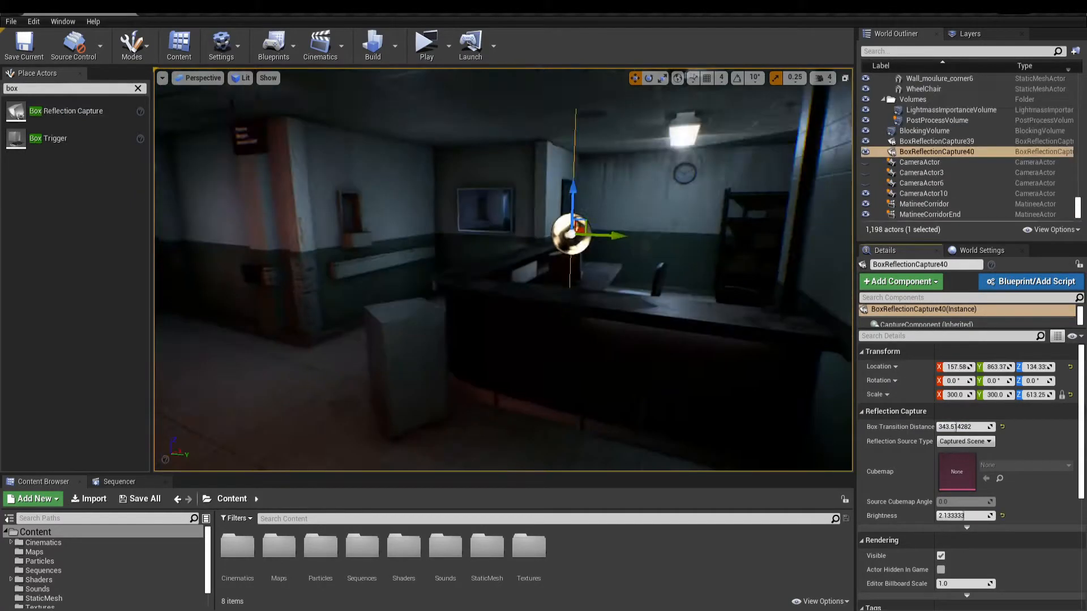
Give BoxReflectionCapture40 a Specified Cubemap source using DaylightAmbientCubemap, with source cubemap angle about 281 and brightness about 1.37
click(962, 443)
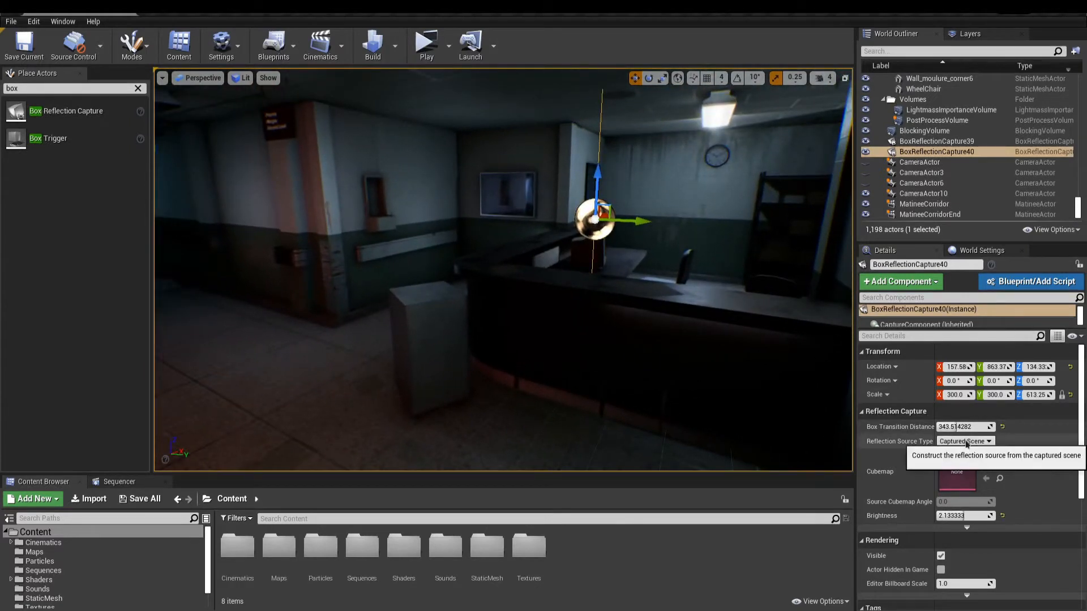
click(968, 460)
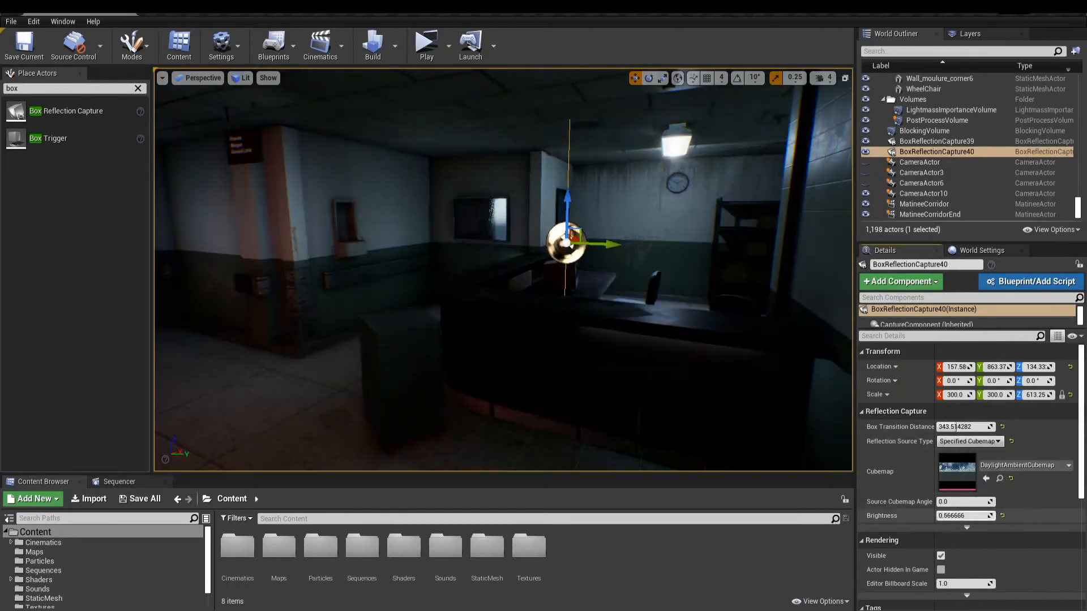
drag(944, 516, 952, 516)
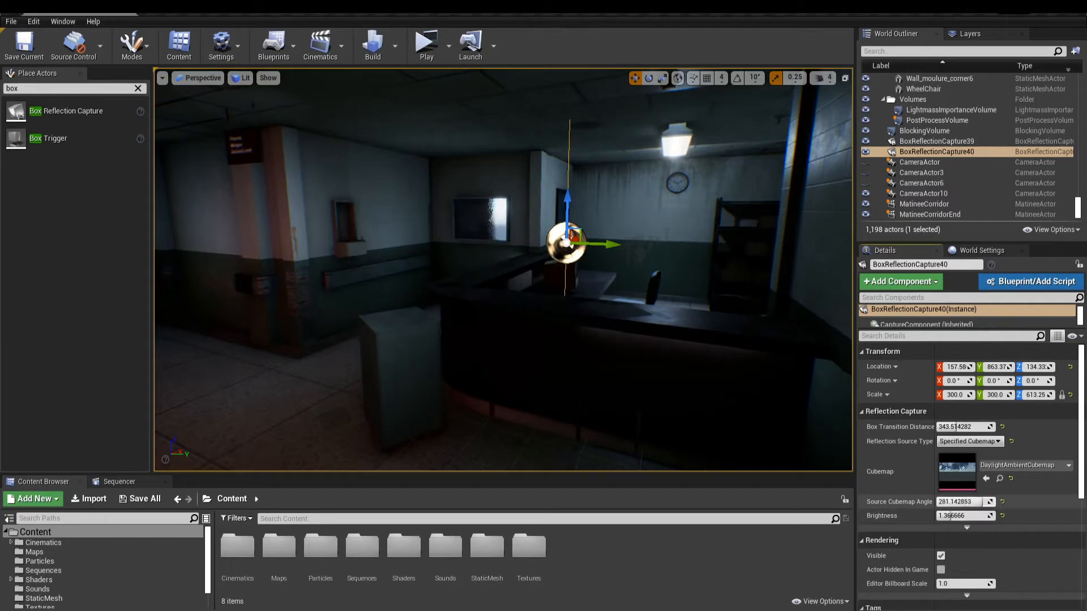
drag(973, 501, 959, 515)
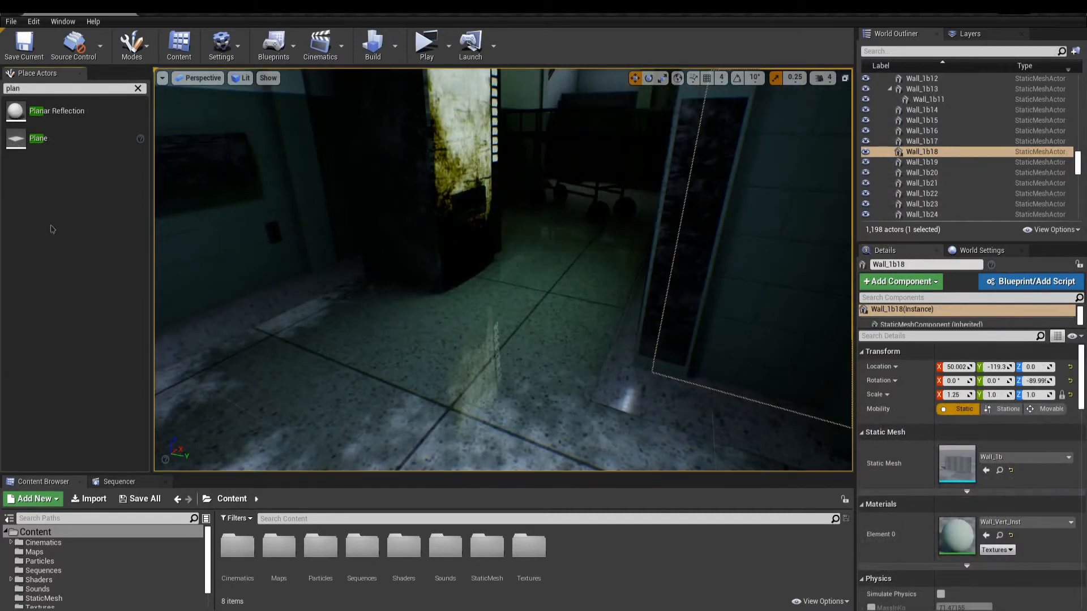
Place a Planar Reflection actor at floor level in the dark tiled corridor and inspect its reflection
drag(63, 108, 532, 265)
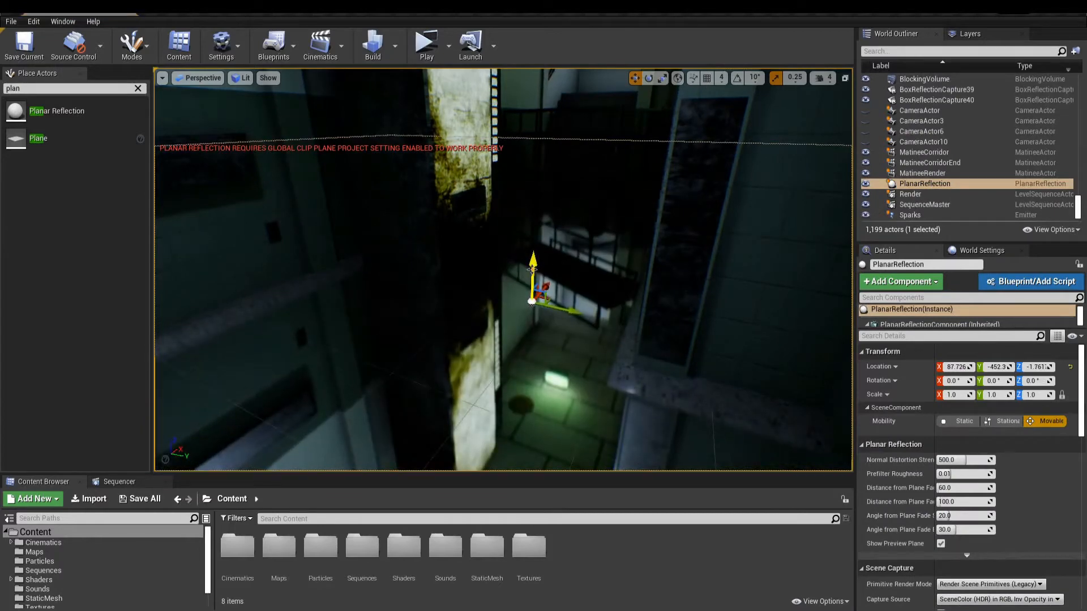
right_drag(532, 272, 533, 374)
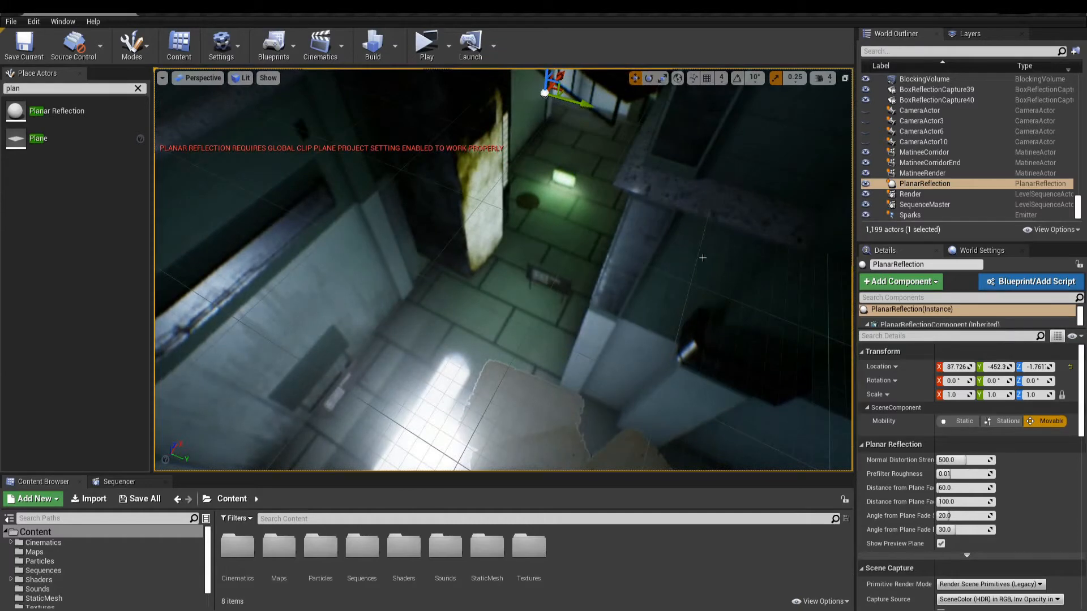
right_drag(532, 373, 524, 281)
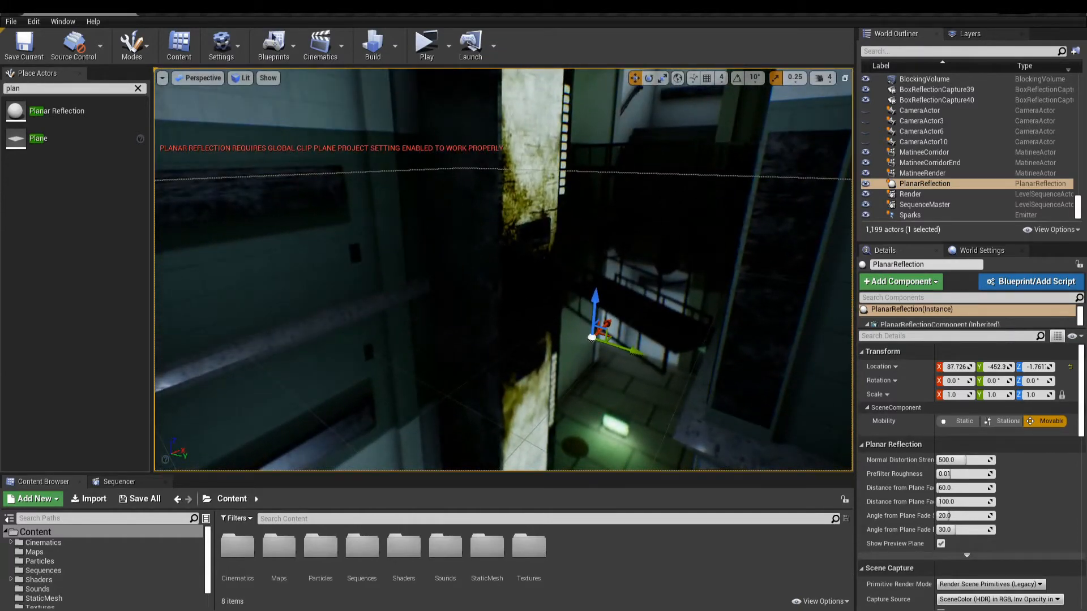
Enable "Support global clip plane for Planar Reflections" in the project's Rendering settings
click(34, 22)
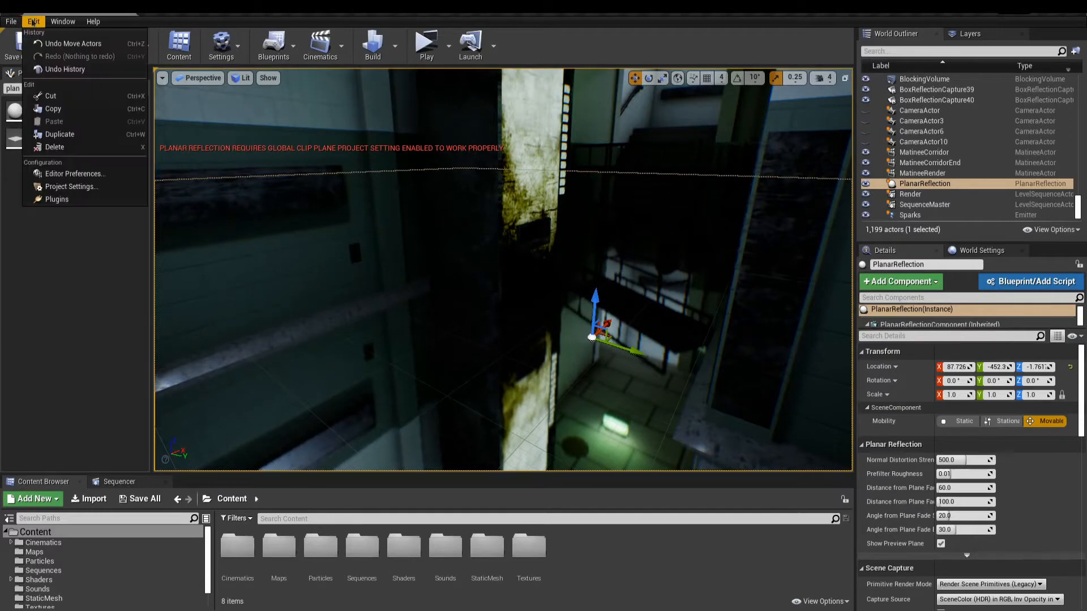
click(59, 189)
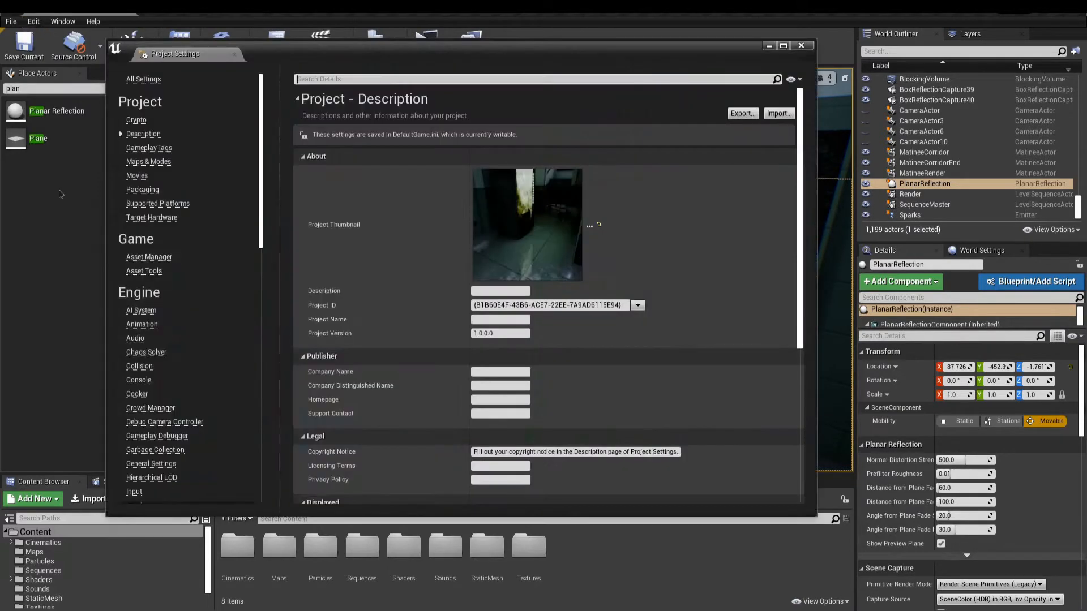
scroll(262, 239, down, 5)
drag(262, 239, 263, 291)
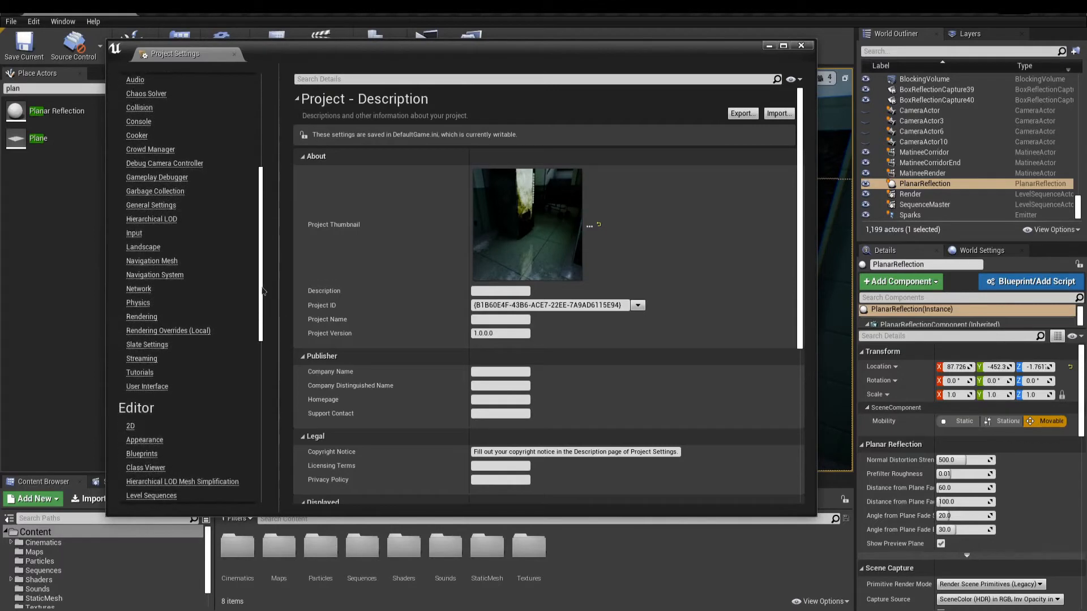
click(142, 317)
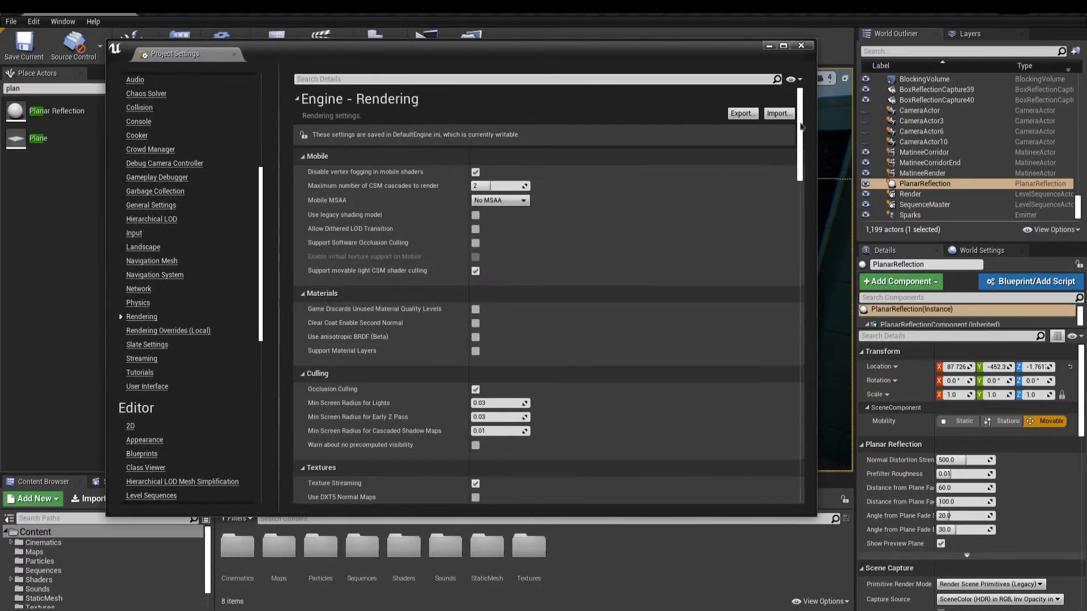
scroll(806, 161, down, 5)
drag(806, 161, 805, 224)
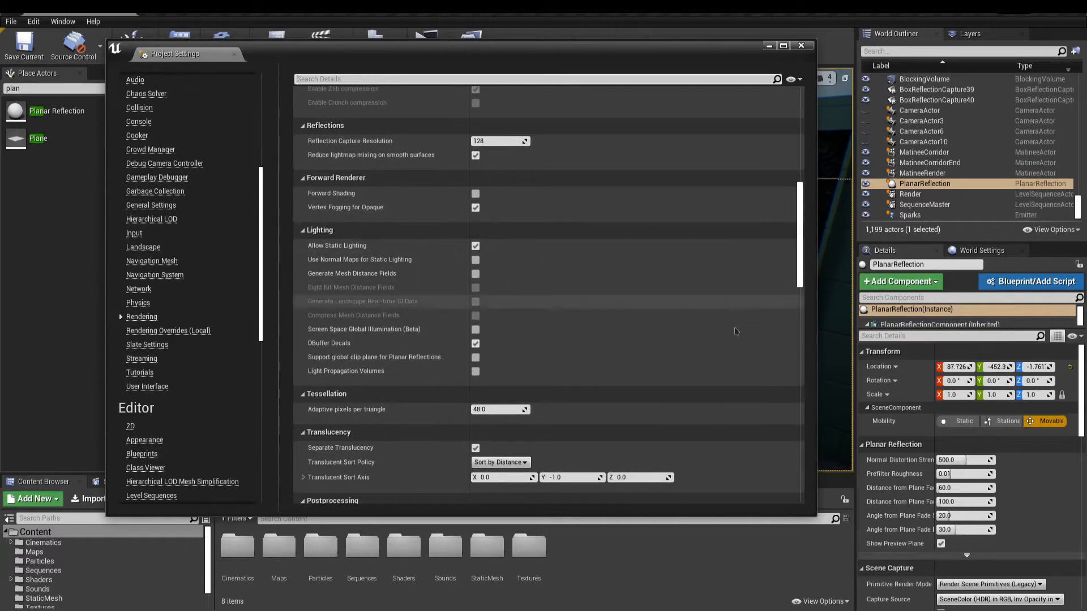
click(476, 358)
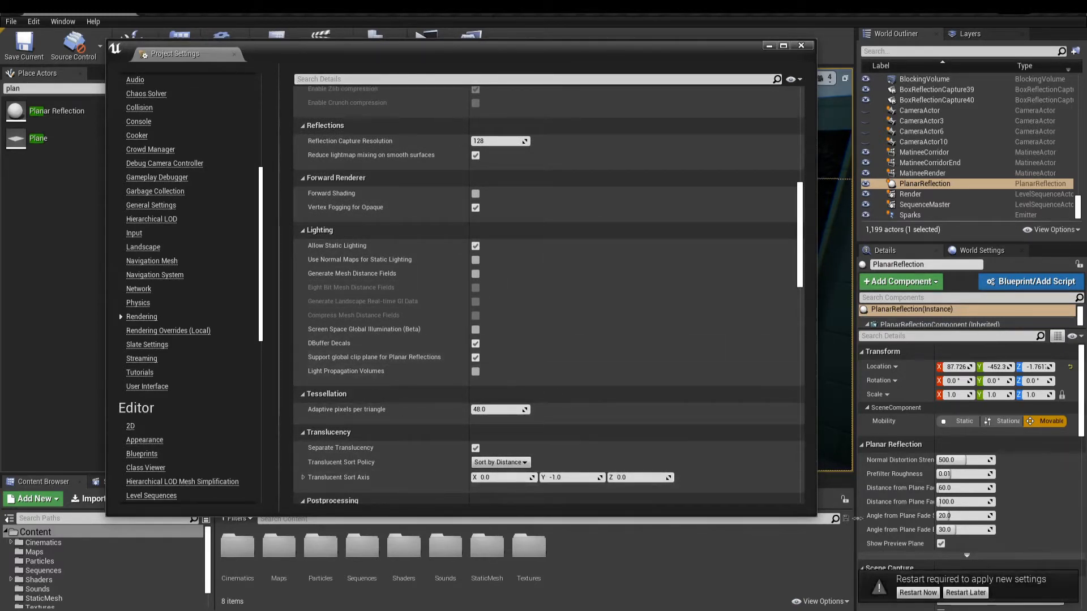
Restart the editor to apply the rendering setting and adjust the planar reflection's height to Z about -4.71 at the corridor floor
click(902, 594)
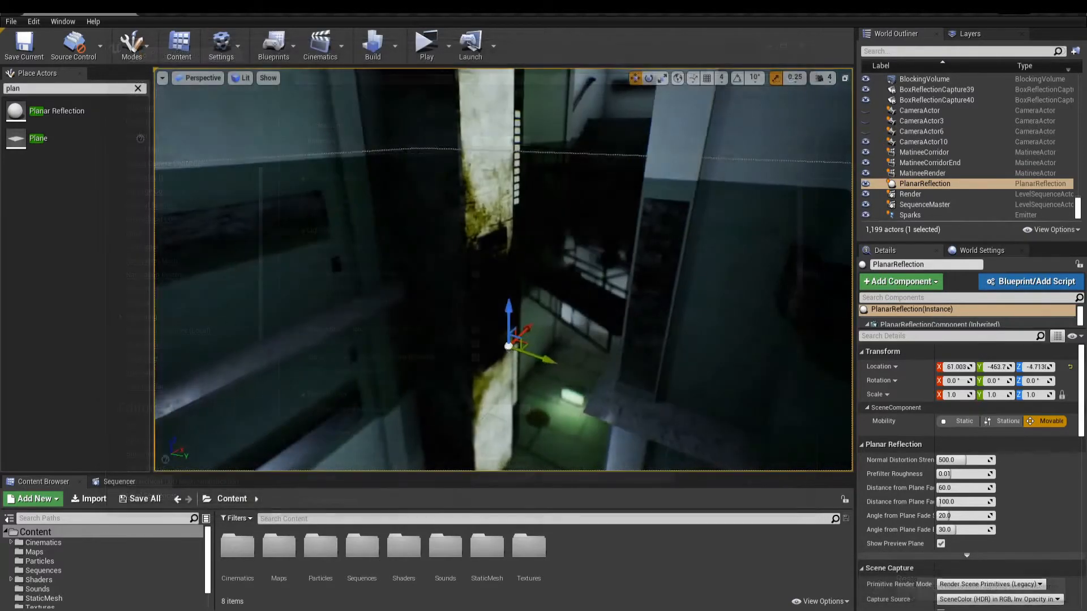
right_drag(503, 269, 581, 313)
key(g)
right_drag(695, 393, 698, 363)
right_click(640, 185)
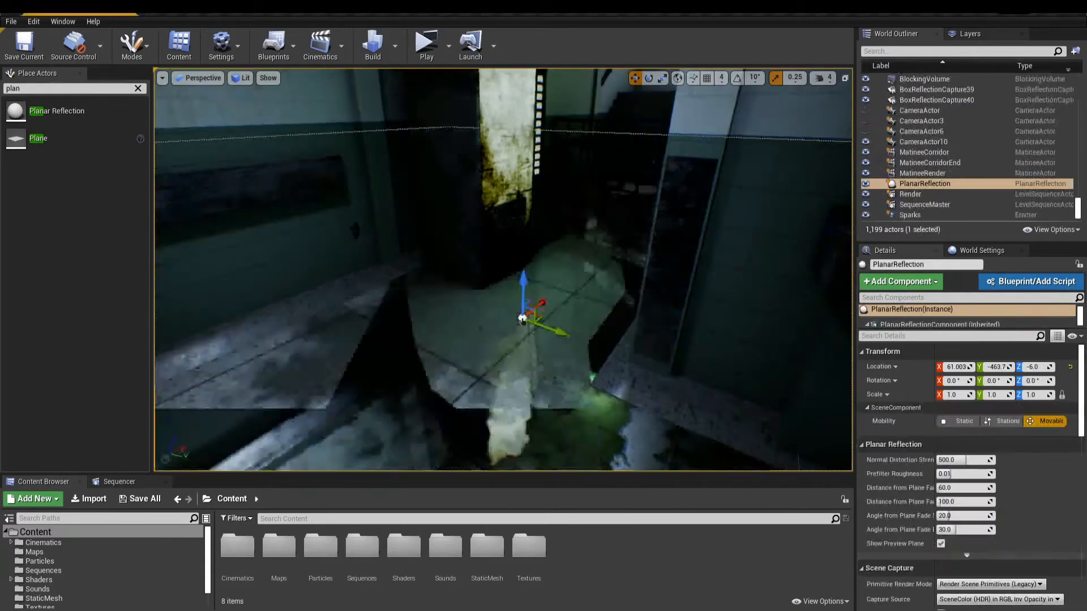
key(g)
key(g)
drag(524, 293, 530, 288)
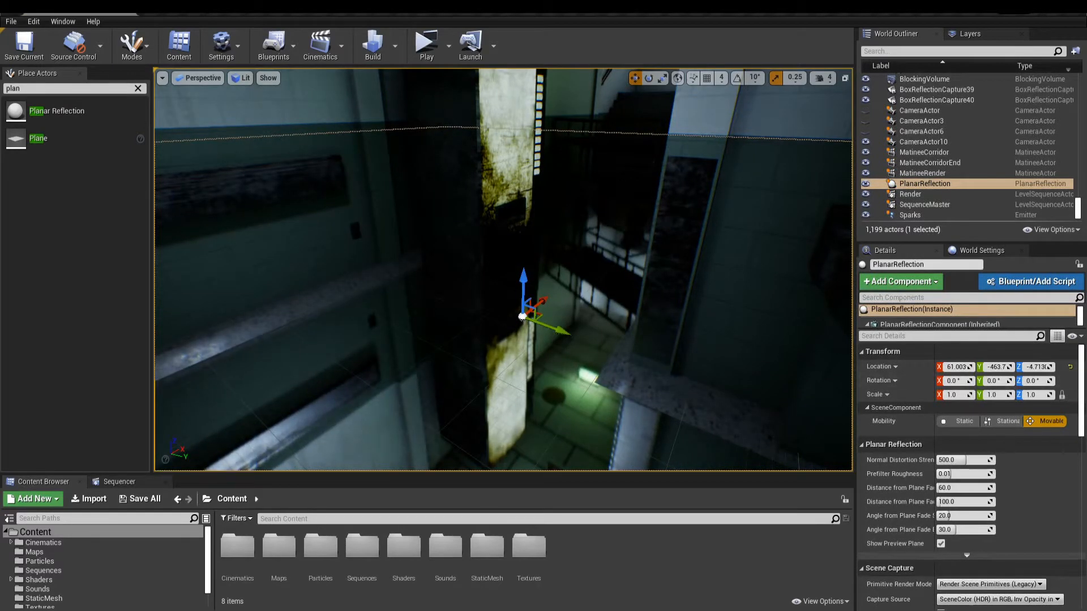
Set the planar reflection's Normal Distortion Strength to 0.0 and inspect the reflection on the tiled floor
right_drag(523, 288, 498, 306)
right_click(654, 188)
right_drag(654, 188, 623, 193)
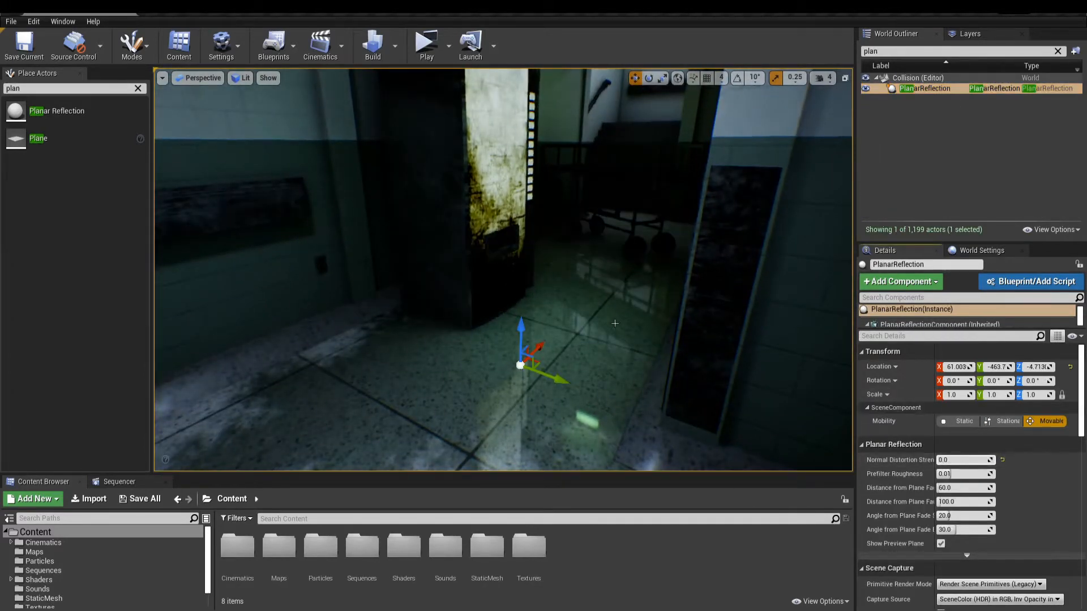
mouse_move(615, 323)
right_down()
mouse_move(623, 320)
mouse_move(611, 321)
right_up()
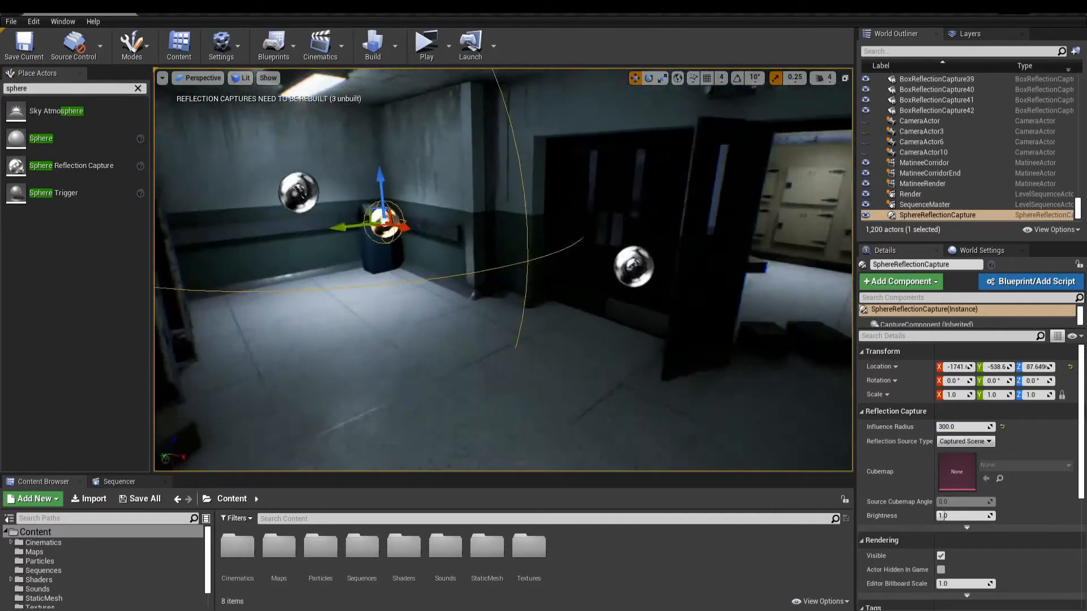
Duplicate the sphere reflection capture with the 300 influence radius and move SphereReflectionCapture2 along the Y axis across the room
right_drag(731, 265, 730, 264)
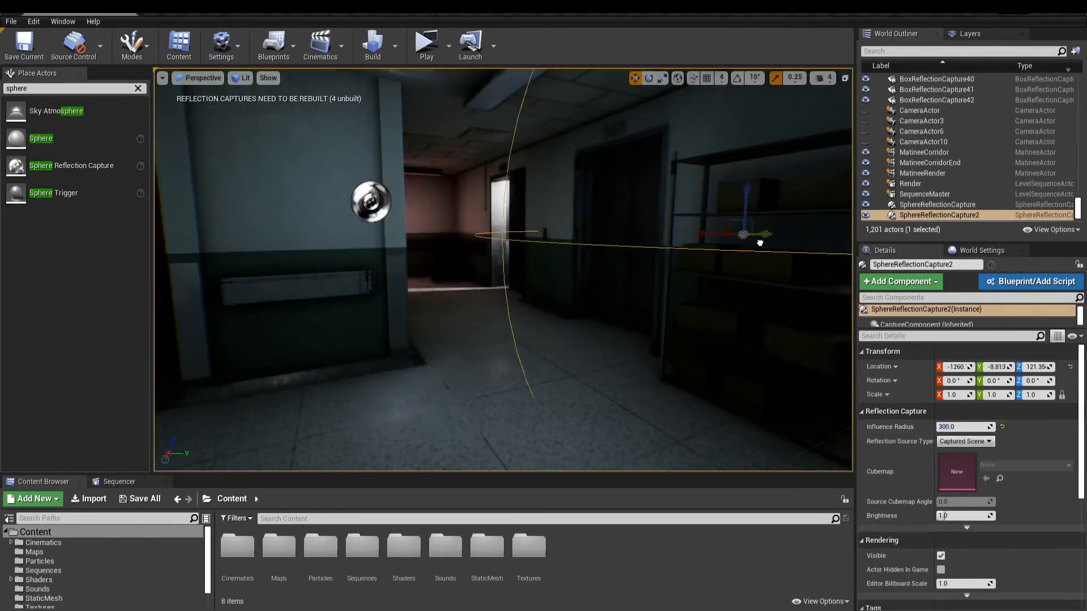
right_drag(511, 210, 512, 210)
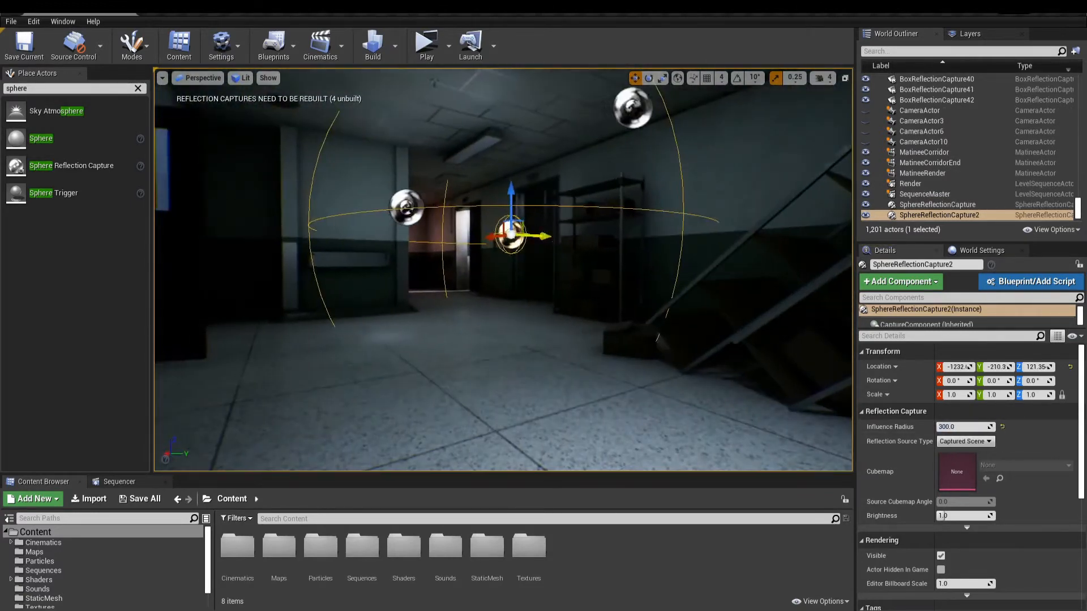
drag(535, 234, 426, 262)
right_drag(585, 311, 571, 333)
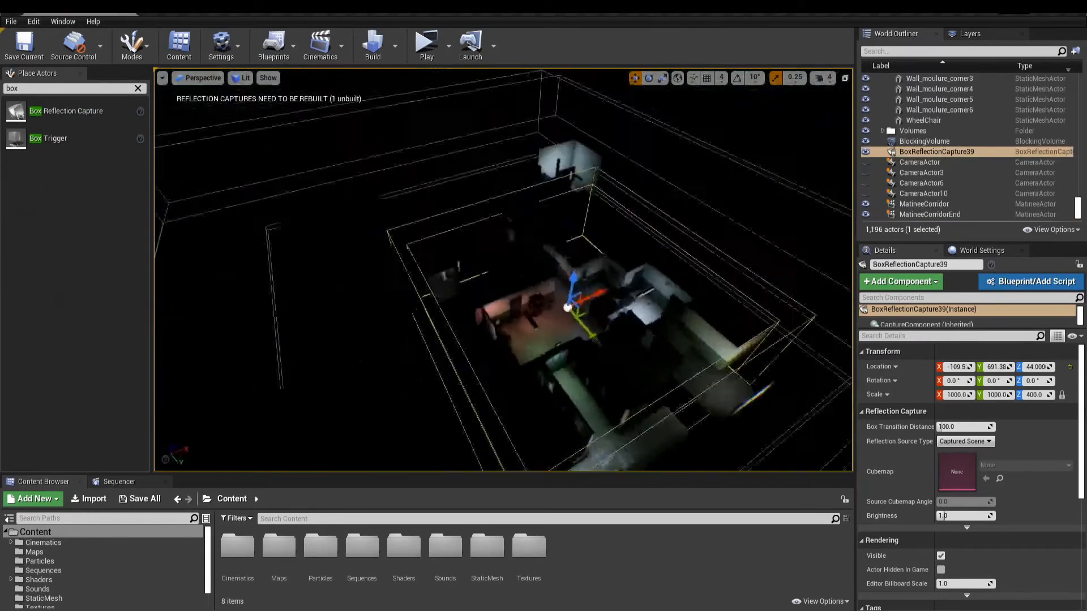
Check the level layout in unlit view and place a Box Reflection Capture in the red-lit main room
alt+drag(608, 225, 609, 224)
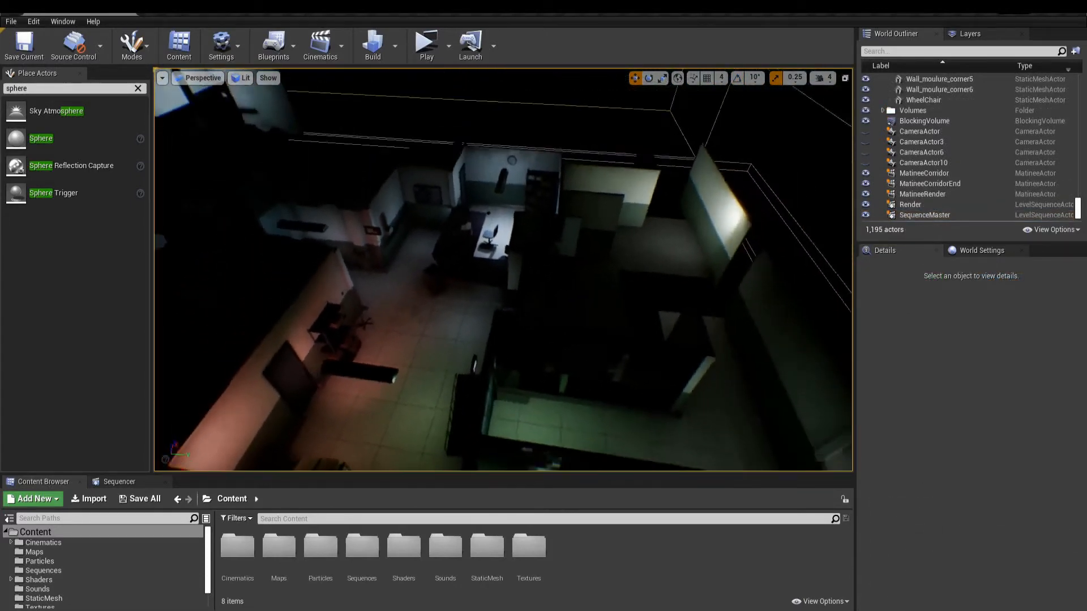
key(alt+3)
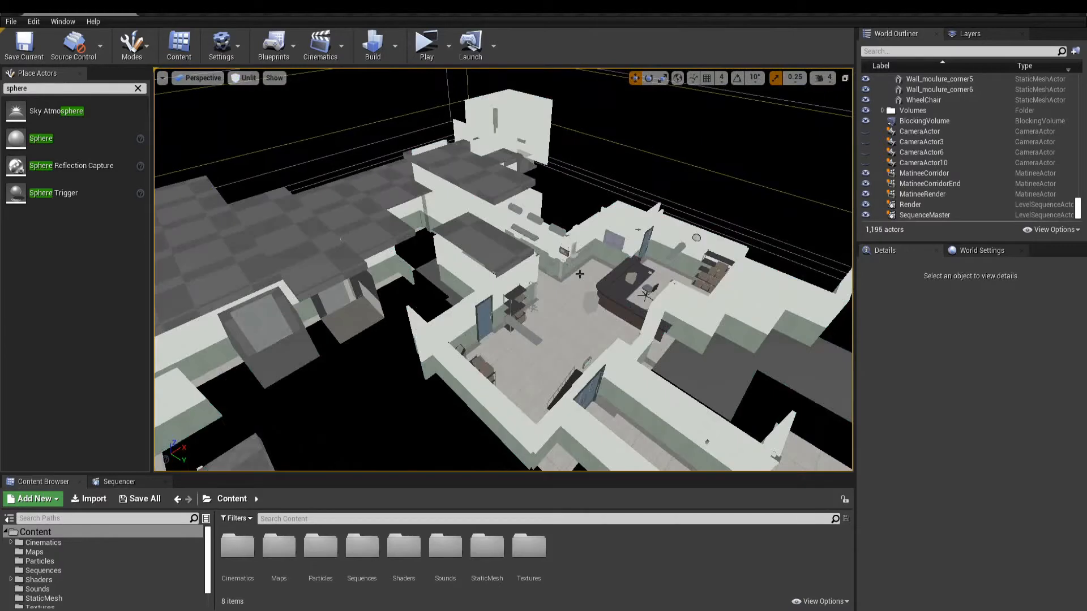
right_drag(580, 274, 442, 357)
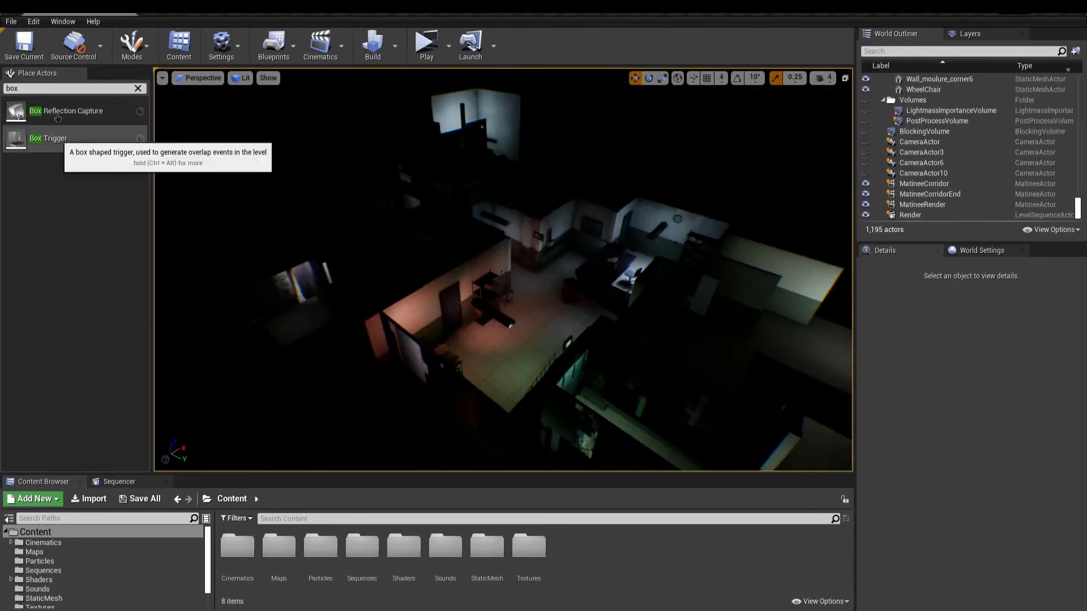
drag(58, 118, 547, 321)
right_drag(547, 320, 572, 362)
key(s)
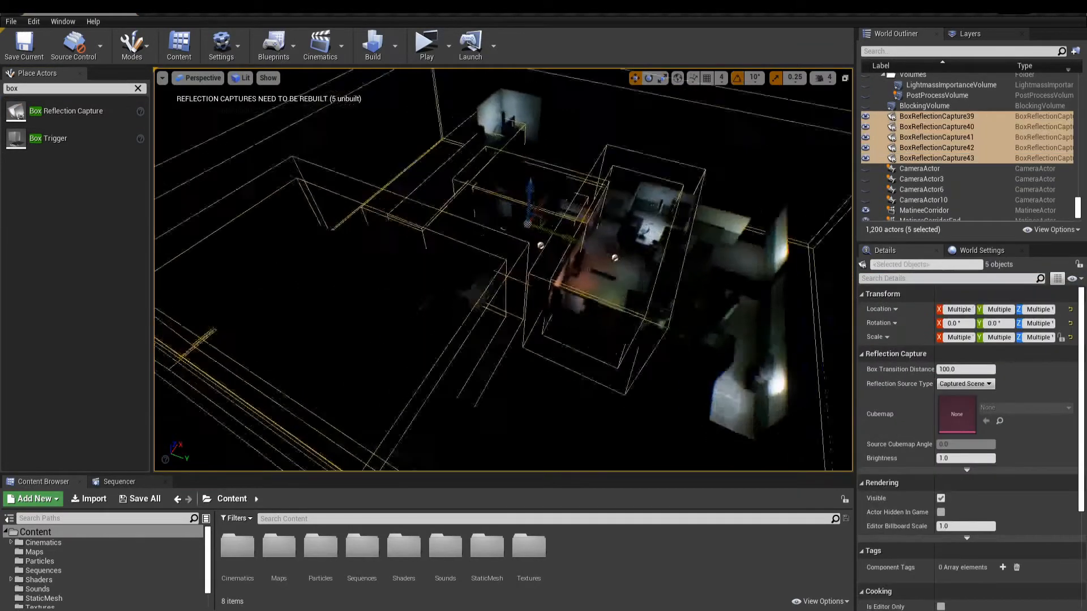
Build the reflection captures for the five box captures and view the reception area
right_drag(504, 272, 434, 111)
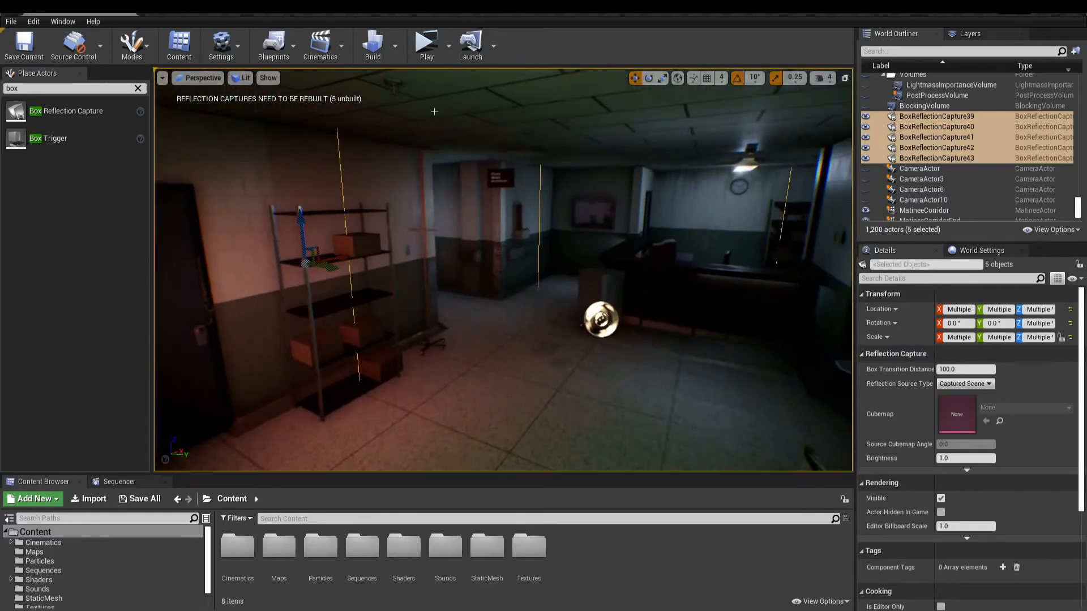
click(395, 48)
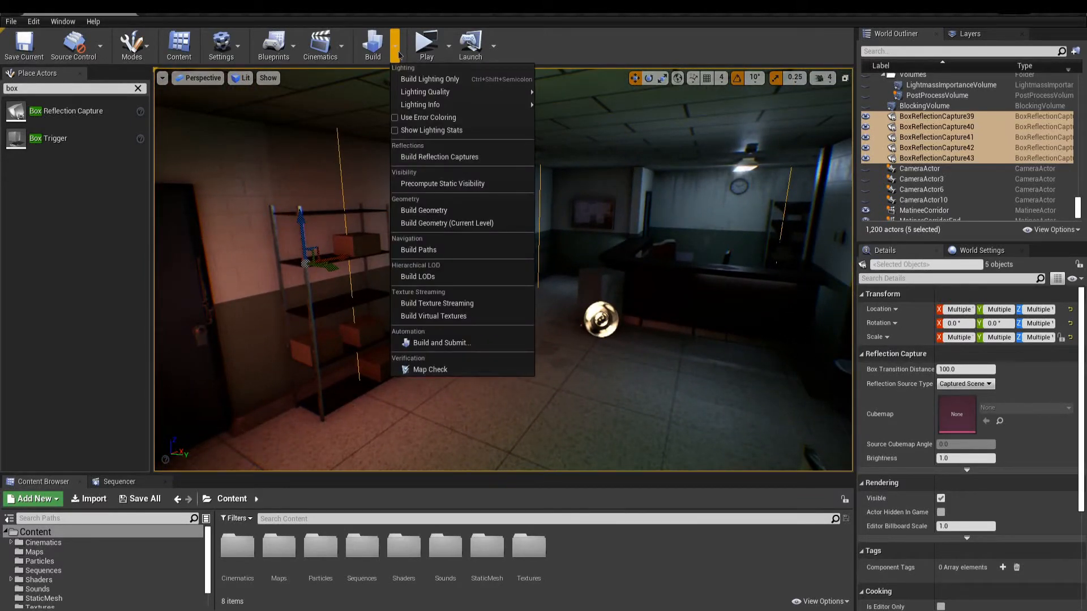
click(442, 157)
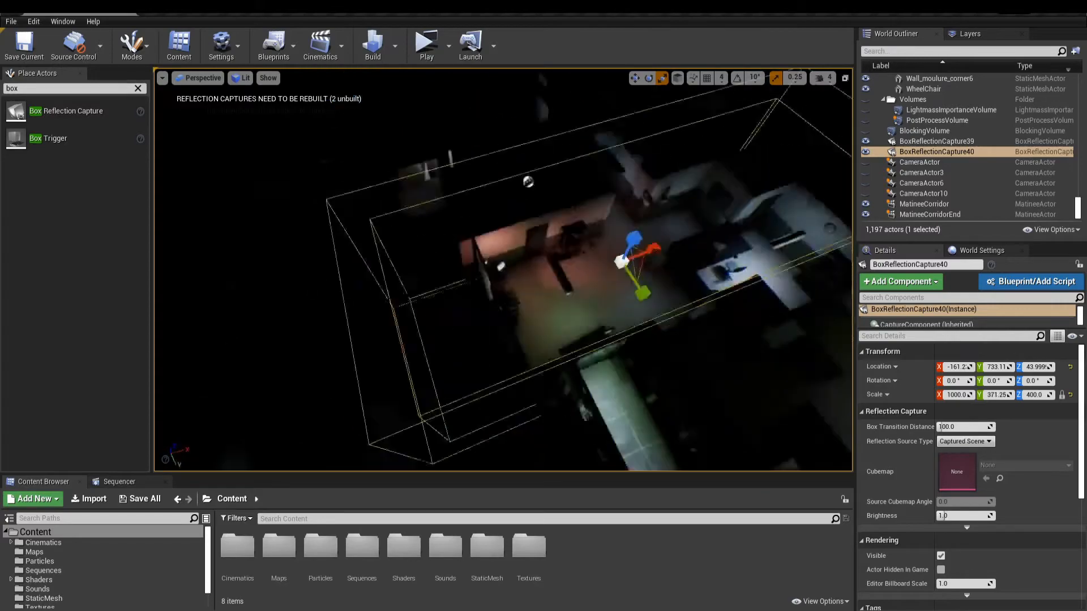
Fit BoxReflectionCapture40 to the main room with an X scale of about 745.75 and Y location about 807
drag(555, 281, 486, 276)
drag(558, 281, 579, 280)
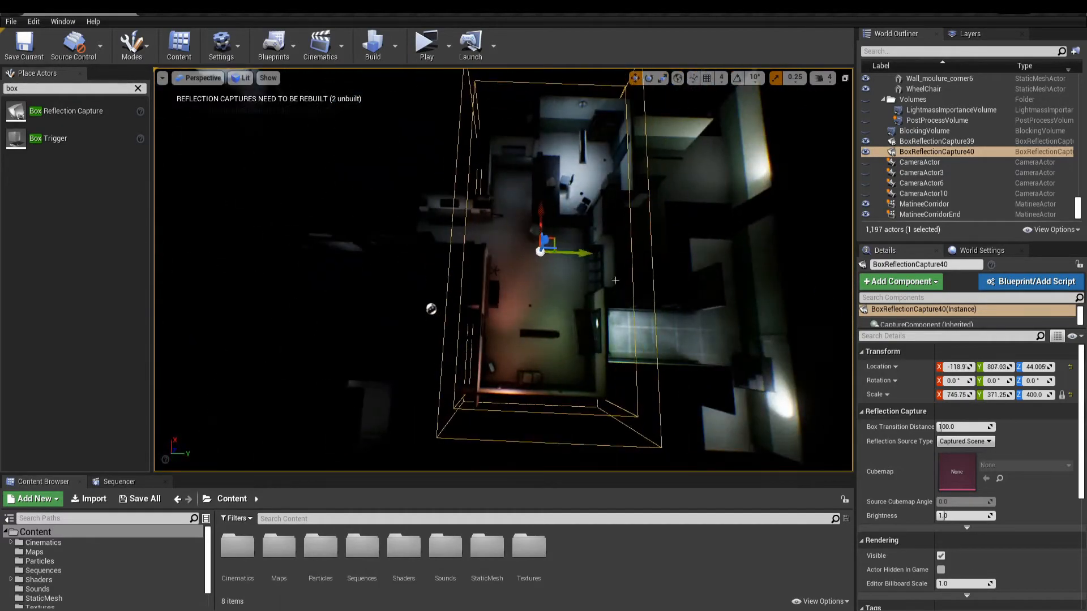
right_drag(615, 281, 589, 280)
Duplicate BoxReflectionCapture40 to the adjacent corridor, set the copy's Y scale to about 244.75 and move it to Y about -524.9
key(alt+2)
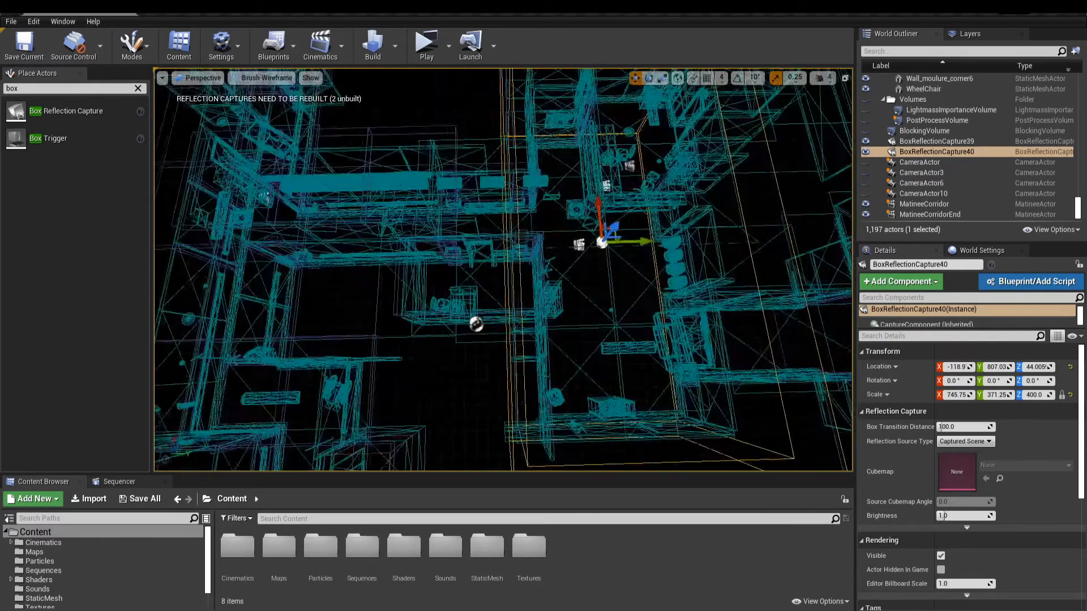
scroll(615, 280, down, 3)
alt+drag(594, 261, 340, 263)
key(alt+3)
key(f)
drag(579, 264, 599, 264)
key(r)
drag(542, 268, 535, 269)
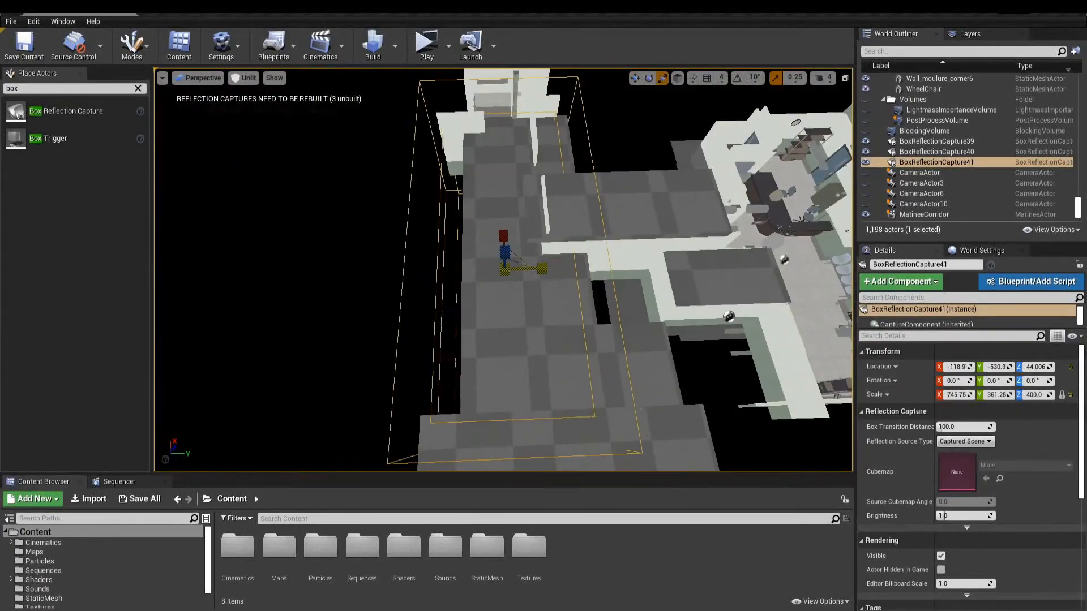
key(alt+2)
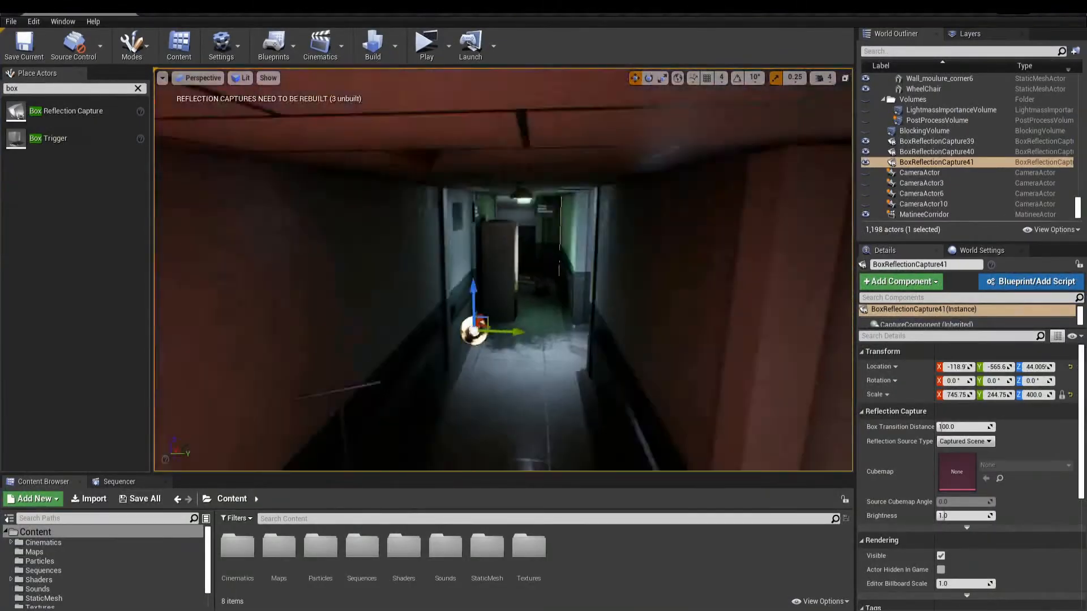
drag(522, 302, 530, 302)
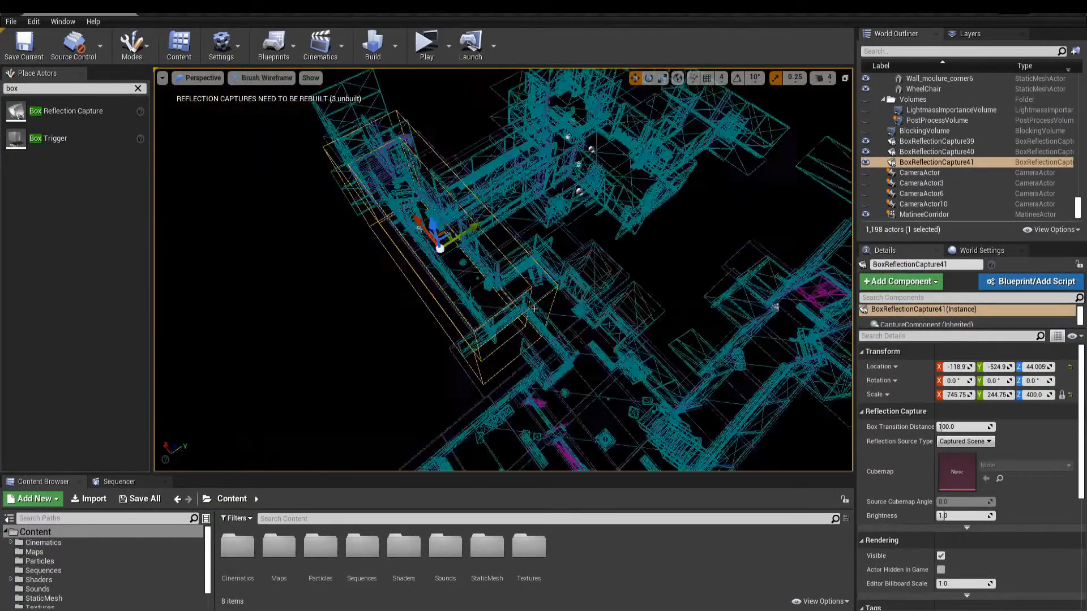
Duplicate BoxReflectionCapture41 along the X axis to the next corridor section and rescale the copy to fit
right_drag(543, 238, 543, 283)
alt+drag(434, 113, 544, 317)
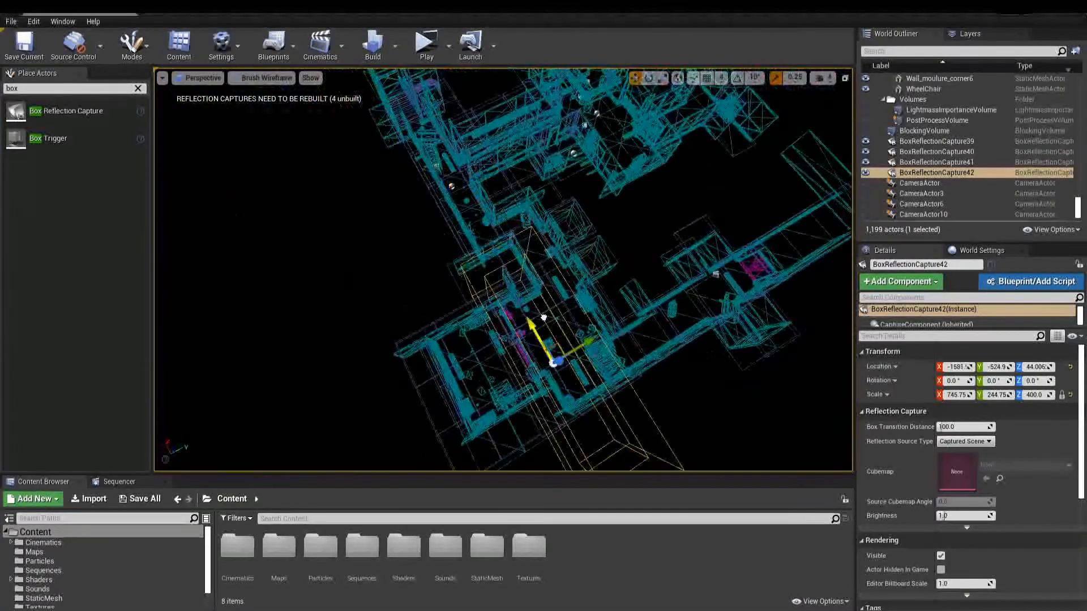
right_drag(544, 318, 504, 357)
key(r)
drag(548, 245, 597, 246)
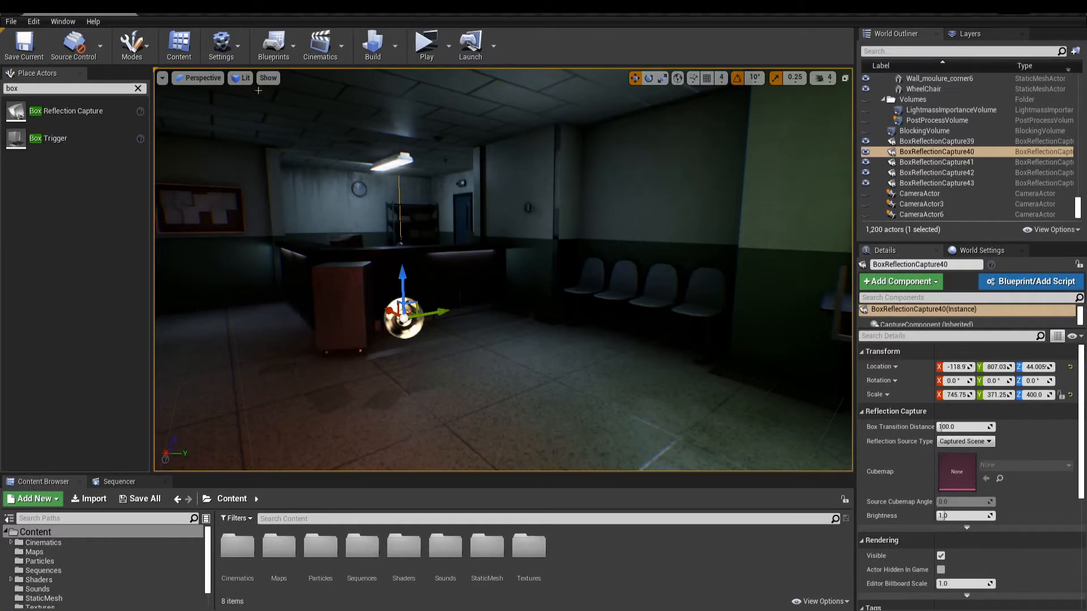
Switch the viewport to the Reflections view mode and move BoxReflectionCapture40 along X to about -201.6
click(243, 79)
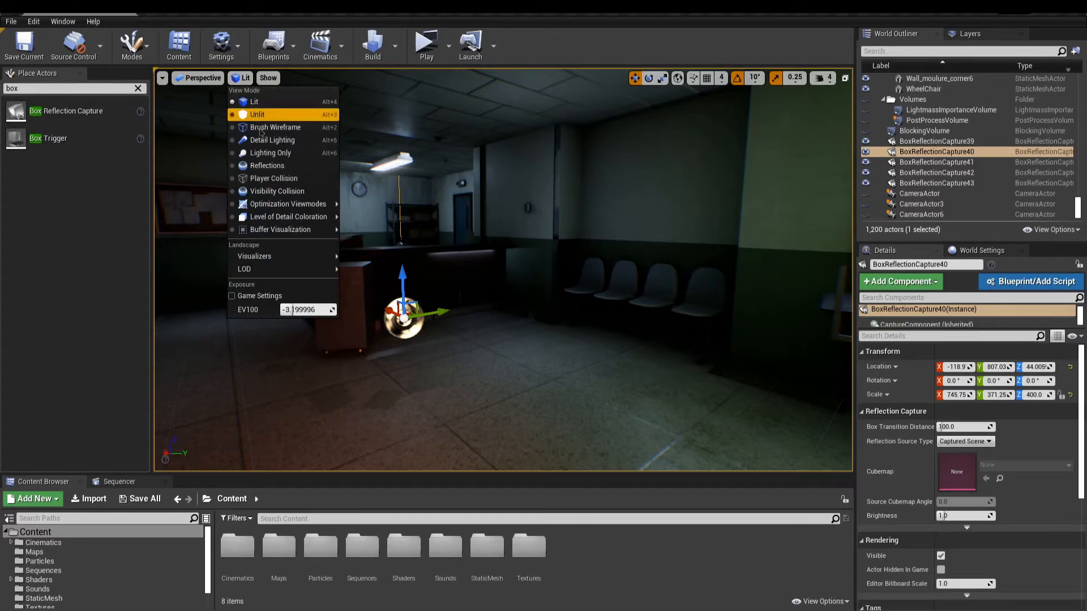
click(264, 165)
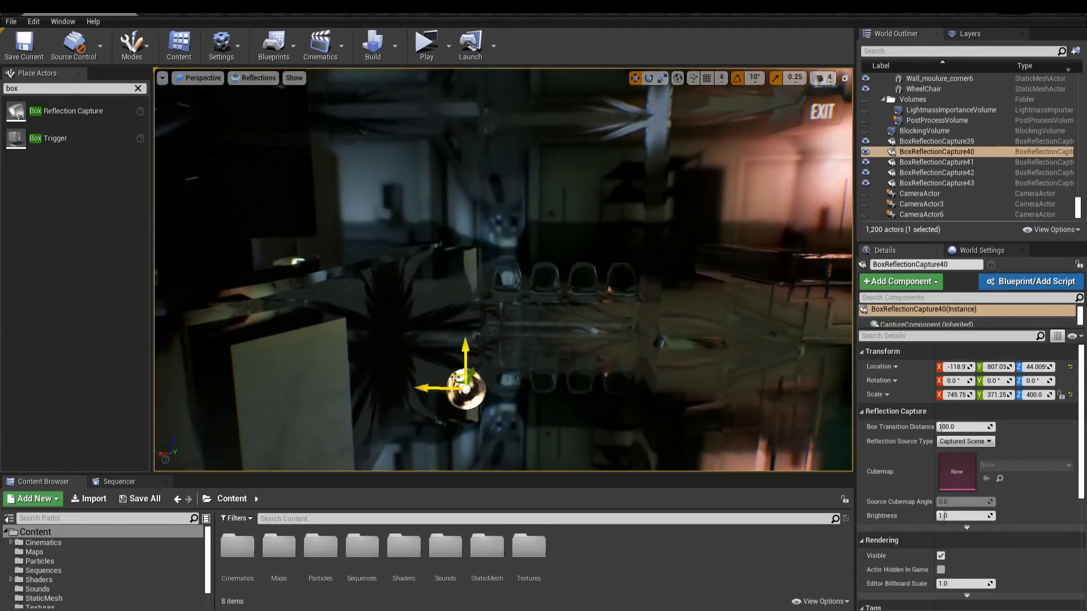
drag(425, 389, 646, 392)
mouse_move(550, 358)
right_down()
mouse_move(572, 357)
mouse_move(549, 358)
right_up()
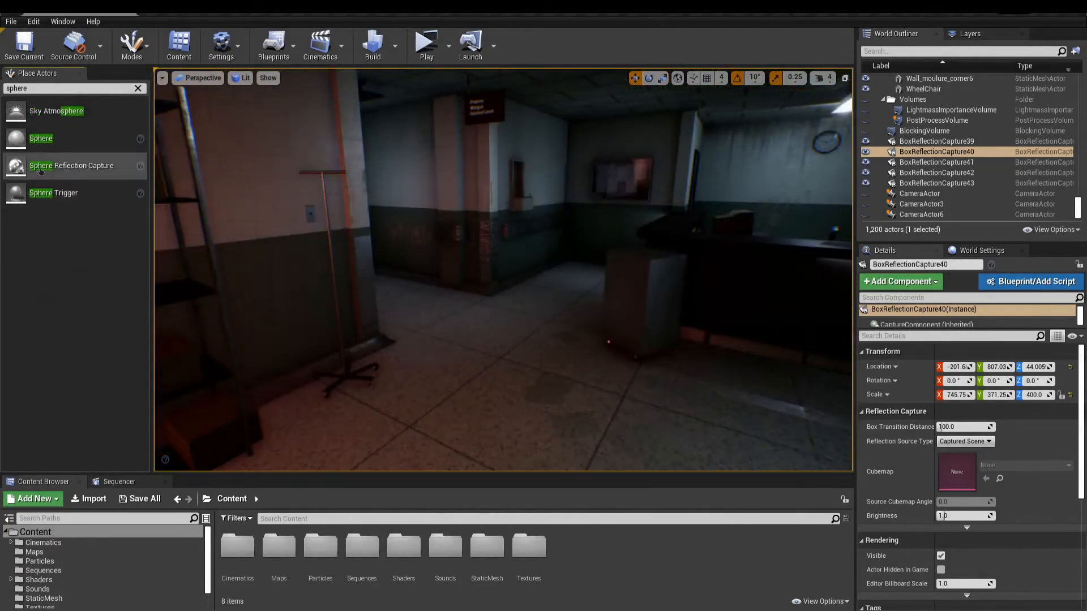
Place a Sphere Reflection Capture in the reception room and move the 200-radius SphereReflectionCapture2 to Y about 671
drag(40, 171, 440, 340)
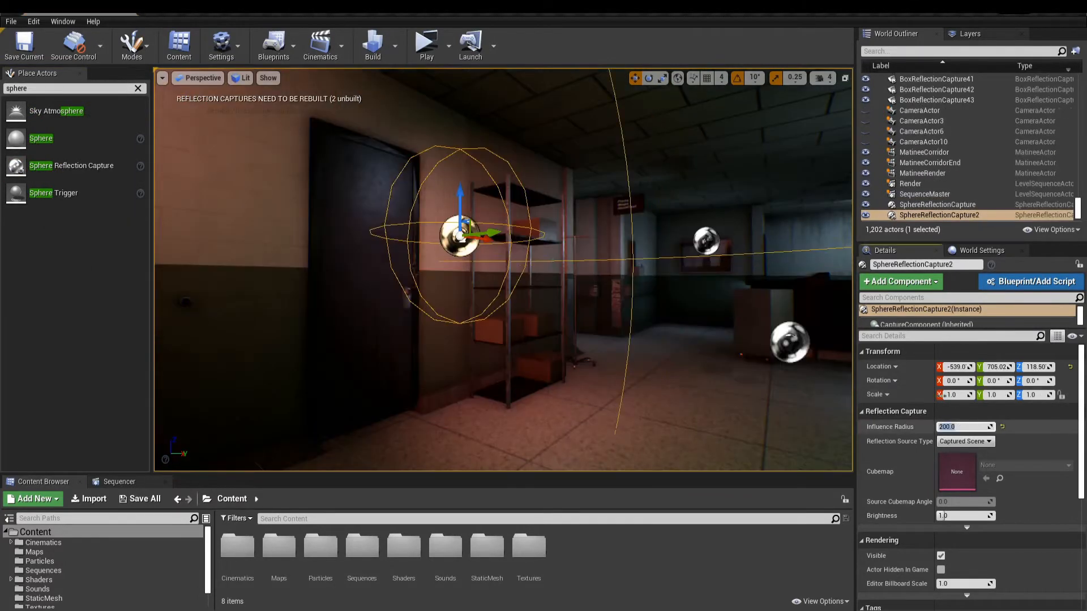
drag(494, 231, 521, 268)
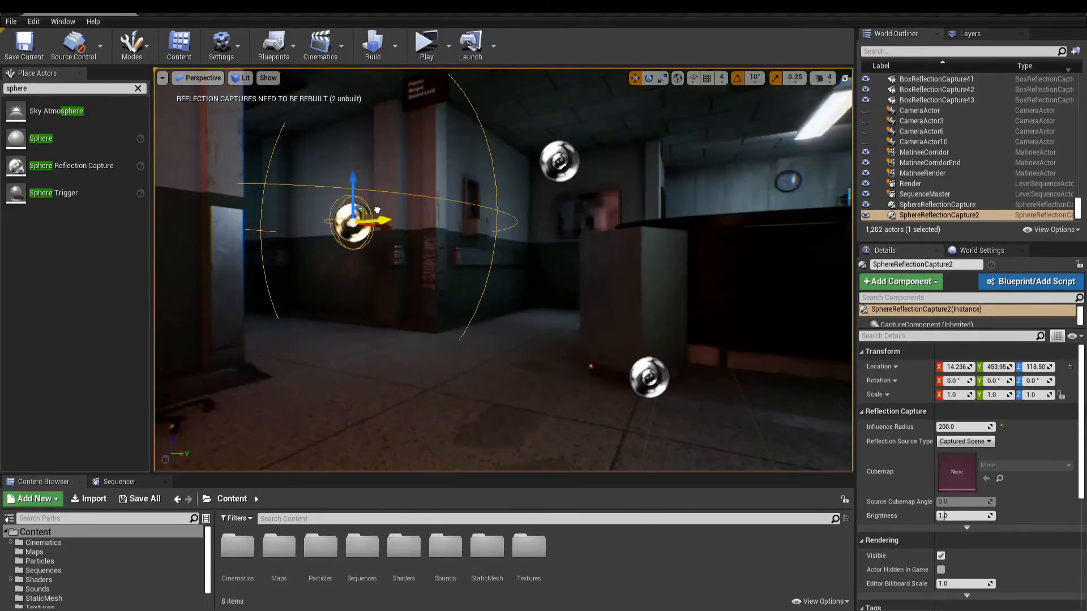
drag(385, 221, 557, 205)
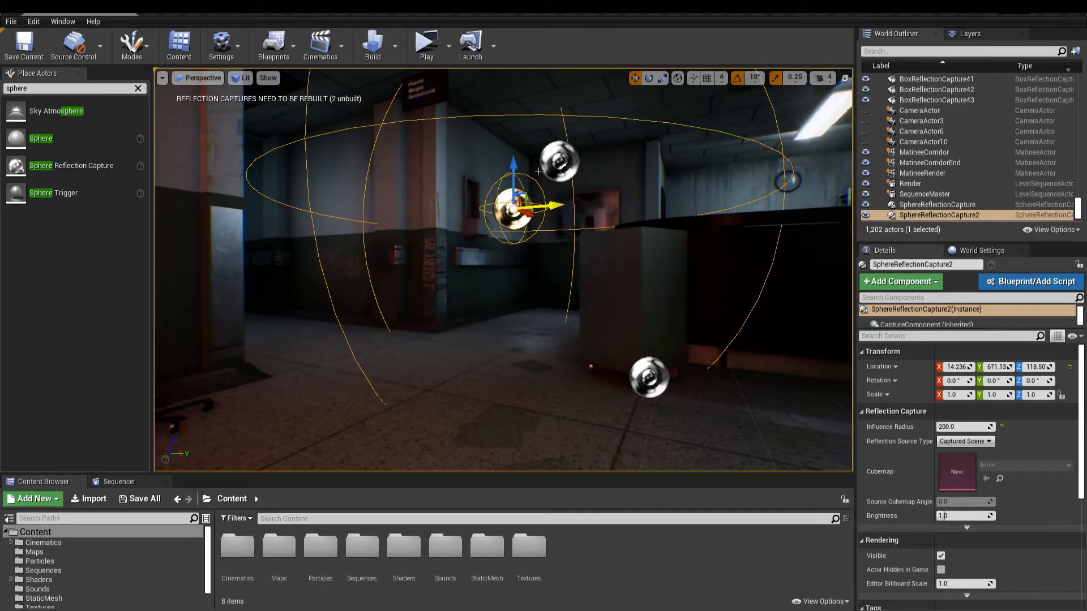
Build the reflection captures to update the new sphere captures
click(396, 46)
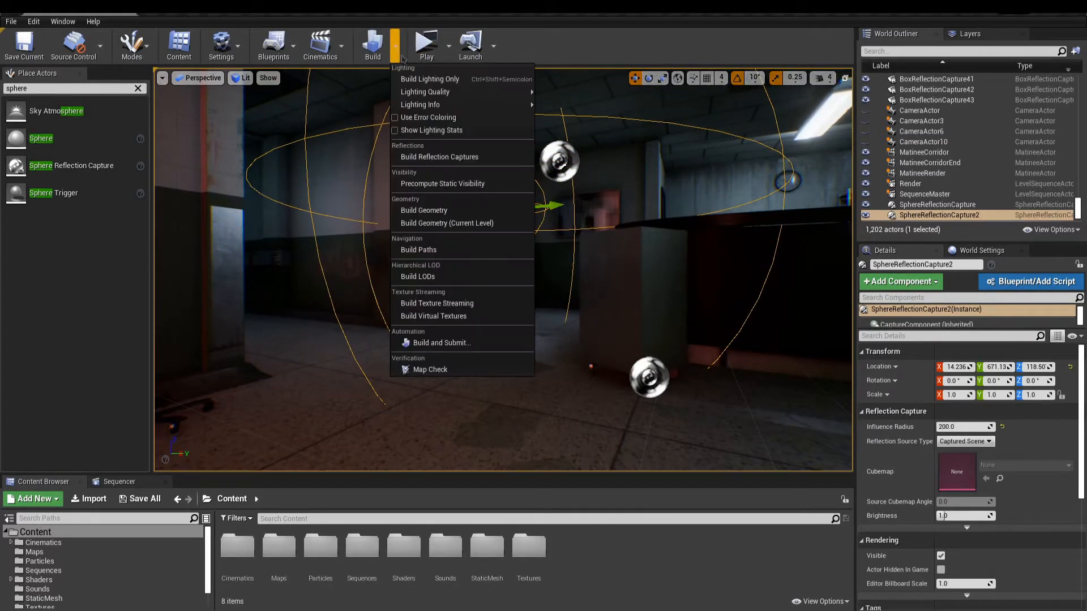
click(441, 162)
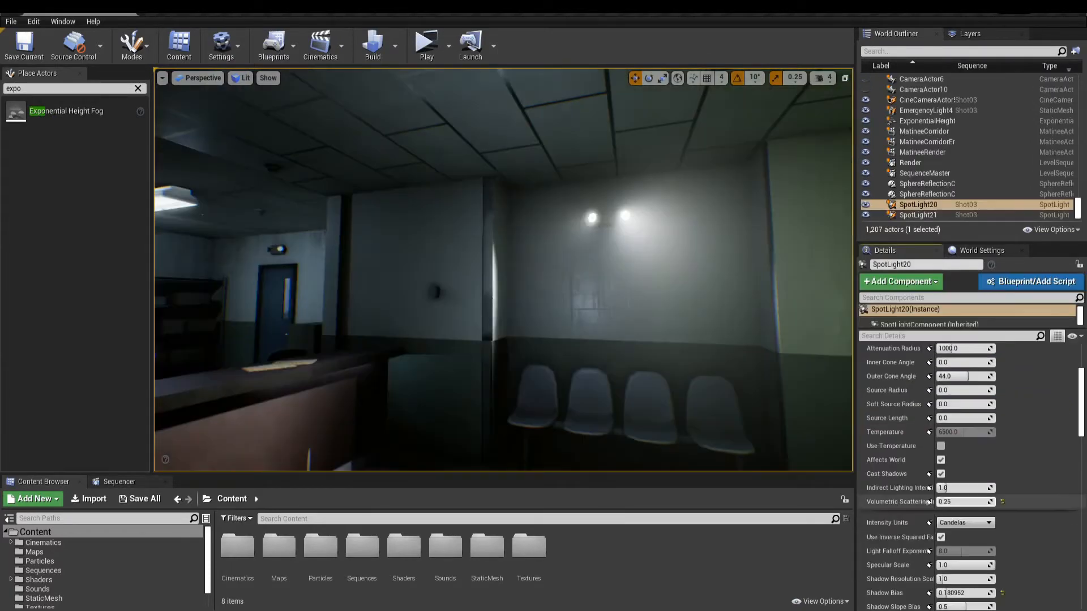
Increase the Volumetric Scattering Intensity of SpotLight20 above the waiting chairs
drag(941, 502, 991, 501)
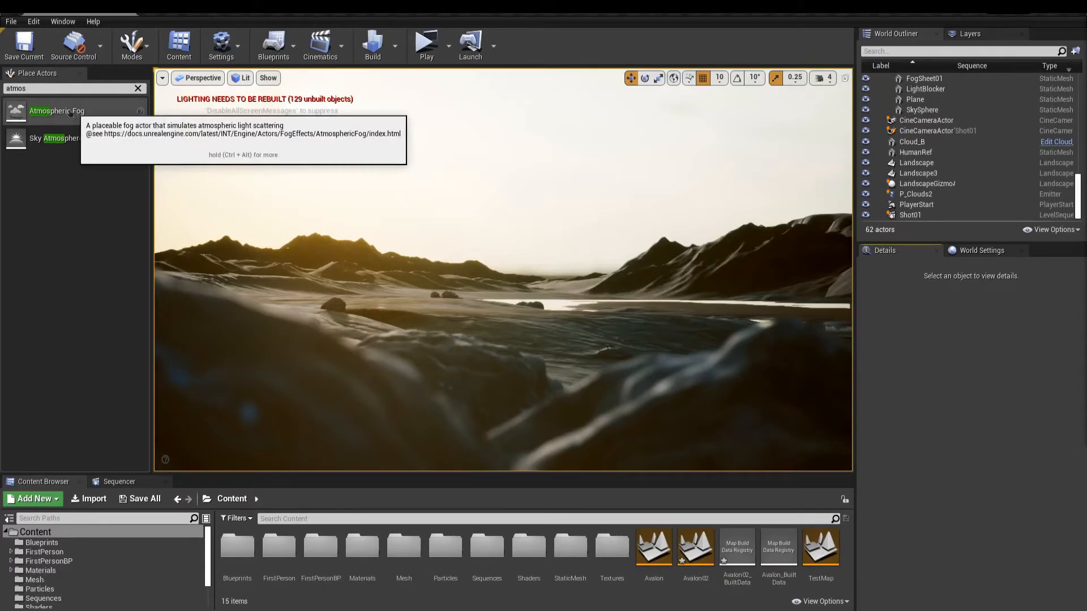
Place an Atmospheric Fog actor in the mountain landscape and select it
drag(71, 114, 422, 344)
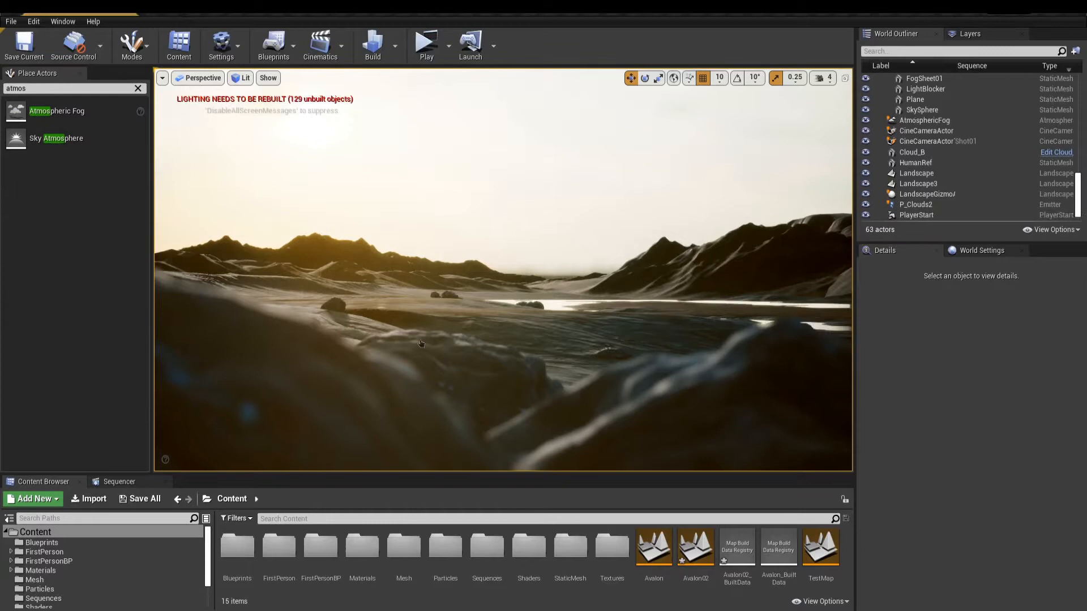
click(529, 336)
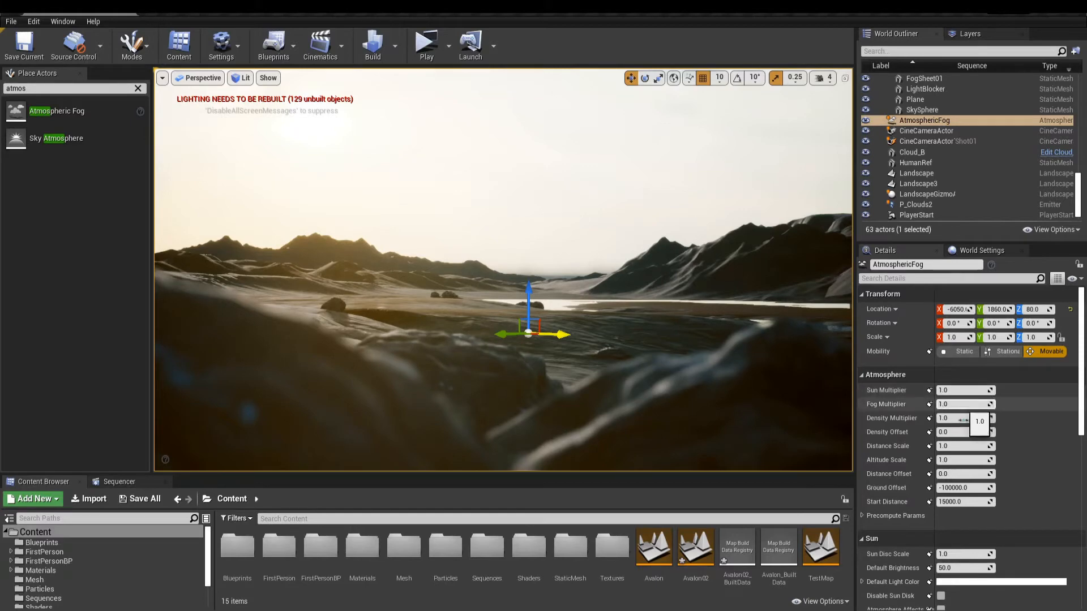
Set the atmospheric fog's Fog Multiplier to about 3.18, Distance Scale to 1.16, Altitude Scale to 1.51 and Start Distance to 2539
mouse_move(963, 419)
mouse_down()
mouse_move(975, 419)
mouse_move(963, 404)
mouse_move(978, 390)
mouse_move(954, 404)
mouse_move(966, 404)
mouse_up()
key(ctrl+z)
key(ctrl+z)
mouse_move(970, 447)
mouse_down()
mouse_move(982, 460)
mouse_move(970, 460)
mouse_up()
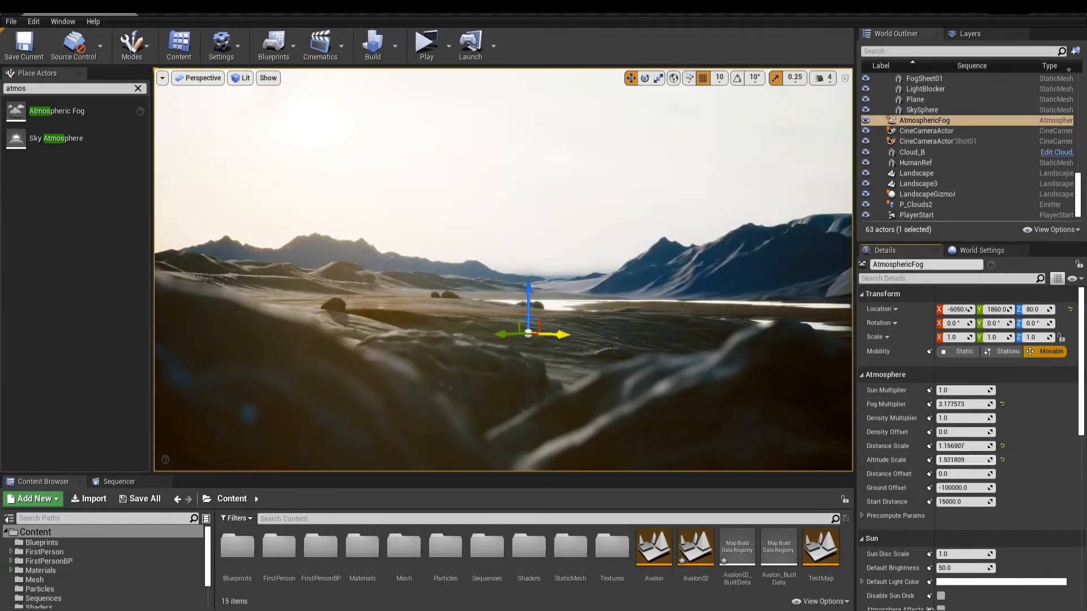
drag(962, 502, 989, 501)
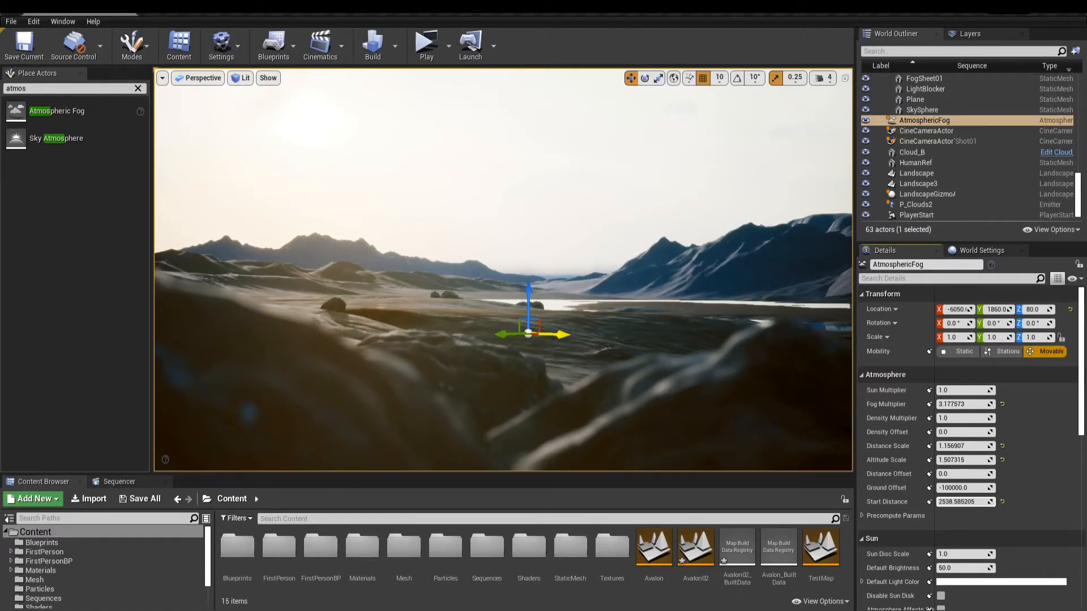
Change the atmospheric fog's Default Light Color
scroll(951, 501, down, 4)
click(1003, 471)
drag(793, 396, 804, 430)
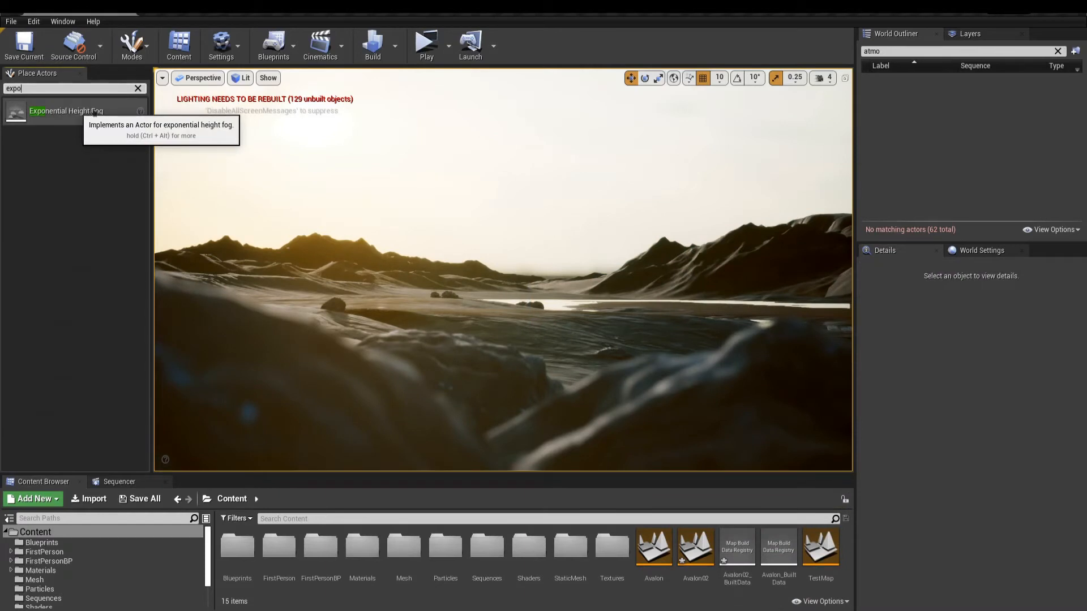
Place an Exponential Height Fog actor in the mountain landscape and select it for editing
drag(95, 112, 437, 308)
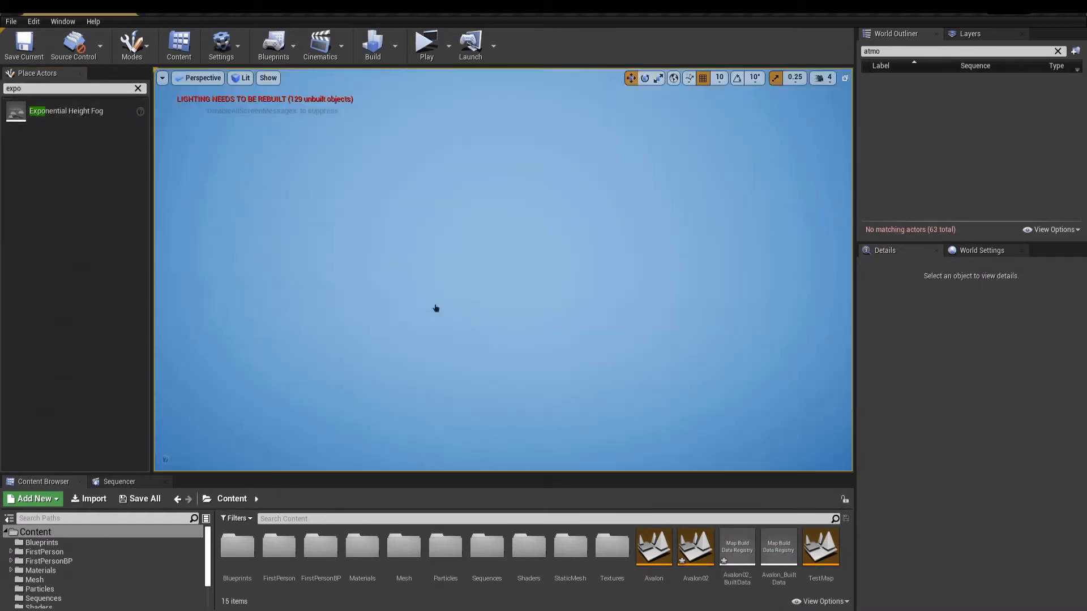
drag(503, 315, 506, 312)
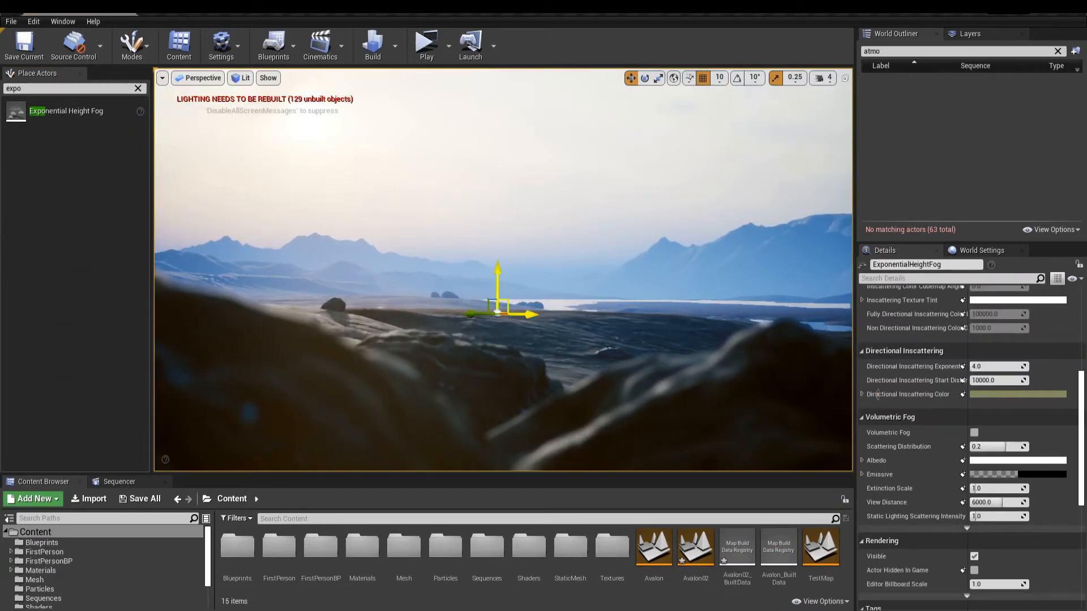
scroll(1028, 419, up, 10)
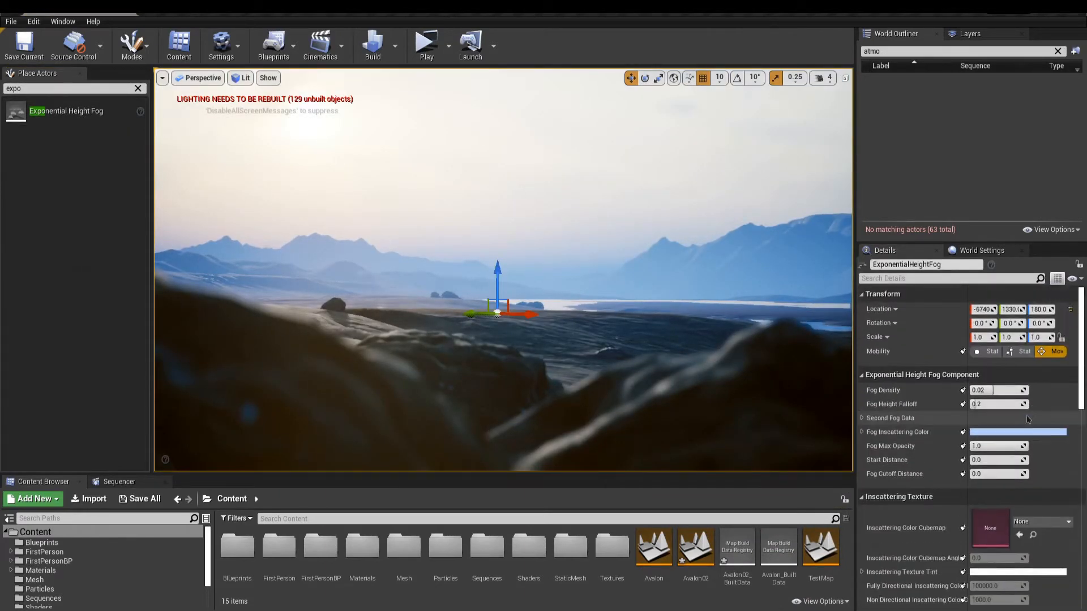
Set the height fog's Fog Density to about 0.0157 and Fog Height Falloff to about 1.048, and make its inscattering color a paler blue
mouse_move(992, 391)
mouse_down()
mouse_move(977, 390)
mouse_move(1001, 404)
mouse_up()
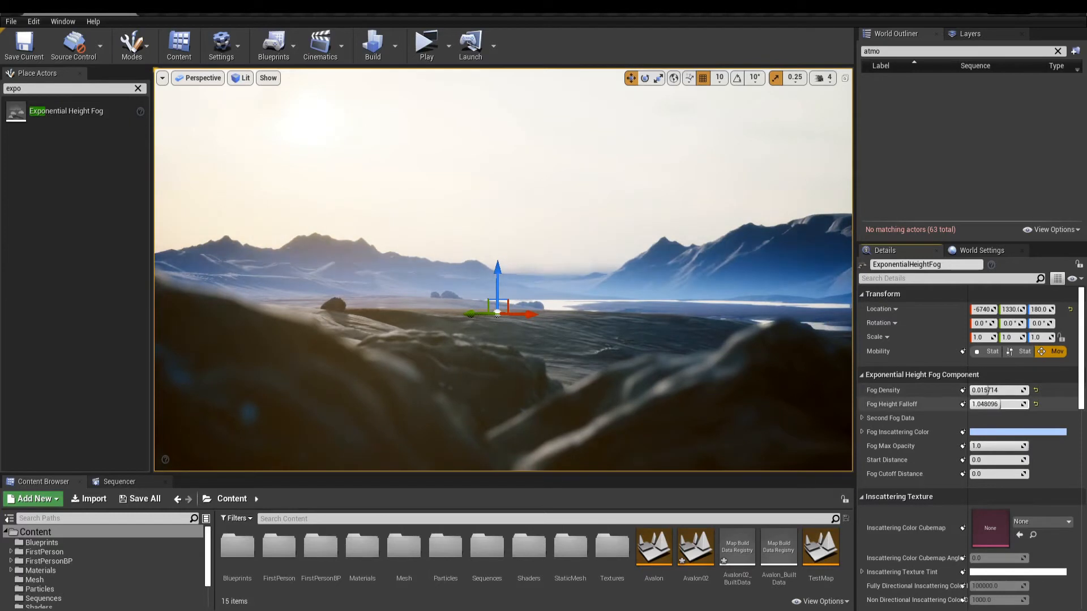
click(996, 433)
click(921, 580)
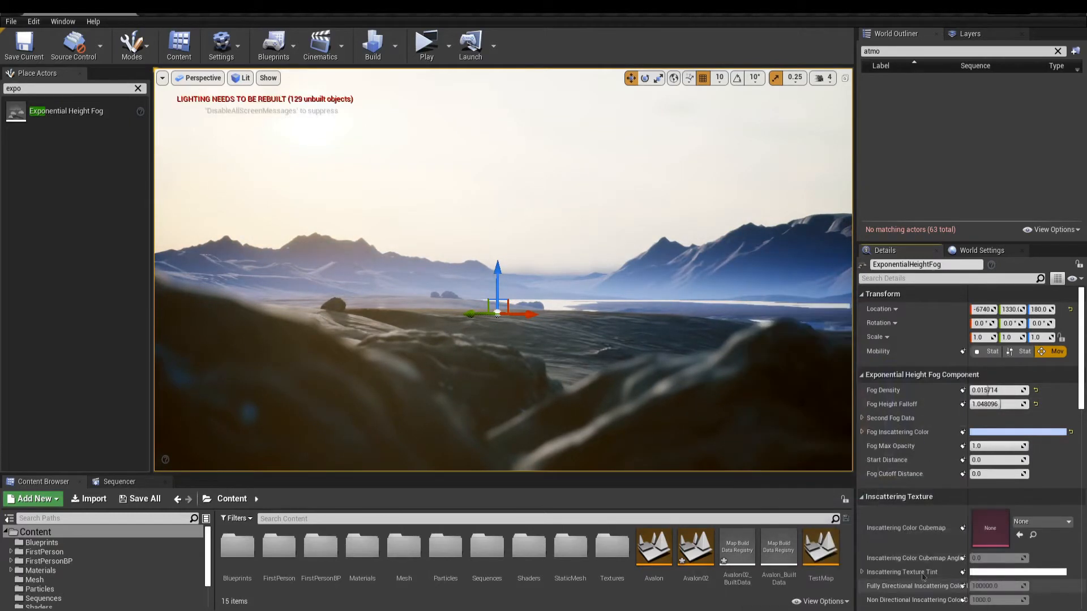
Adjust the Fog Density and Fog Height Falloff in the exponential height fog's Second Fog Data
click(862, 418)
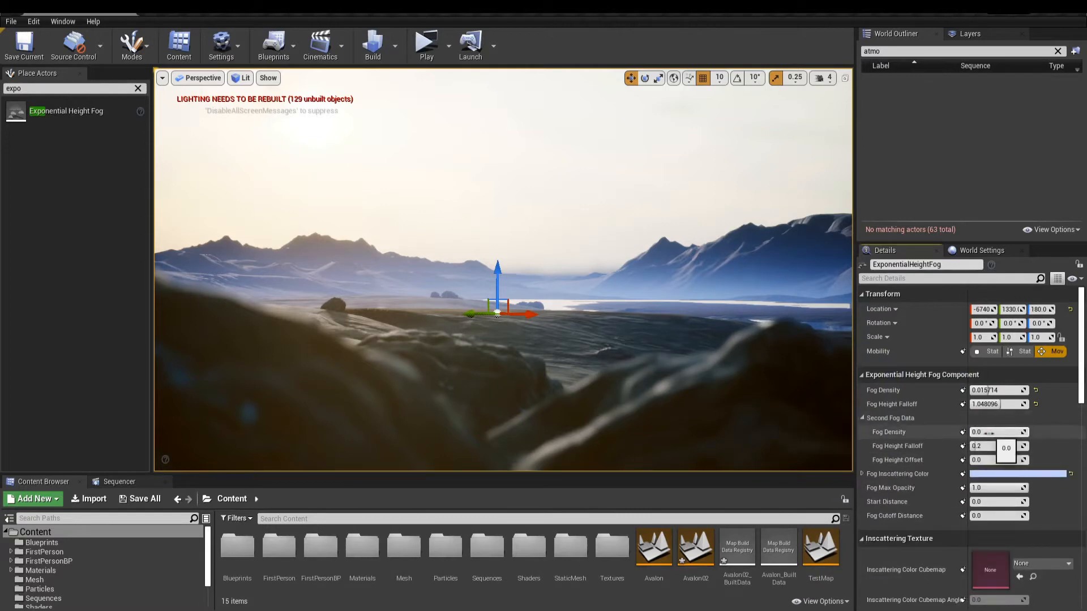
drag(977, 432, 979, 432)
drag(976, 446, 988, 446)
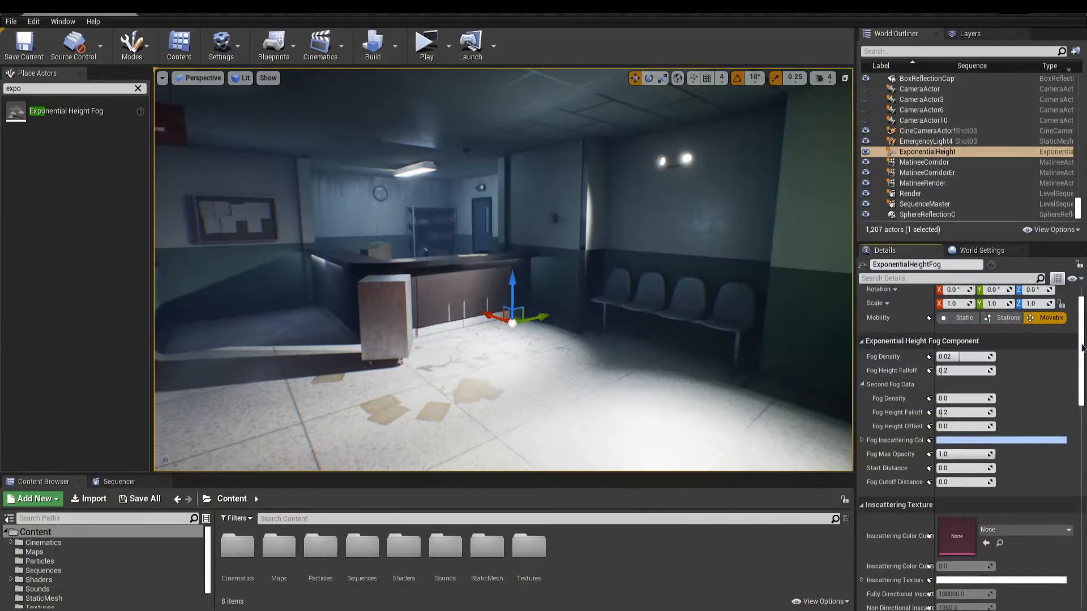
Enable Volumetric Fog on the hospital level's exponential height fog
scroll(1084, 368, down, 2)
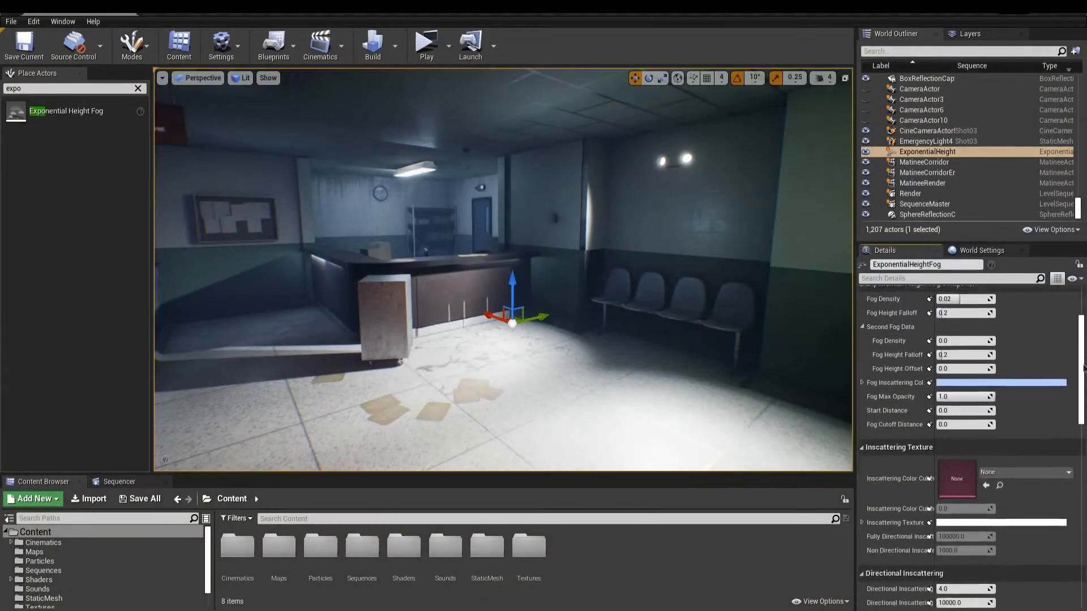
scroll(1083, 368, down, 8)
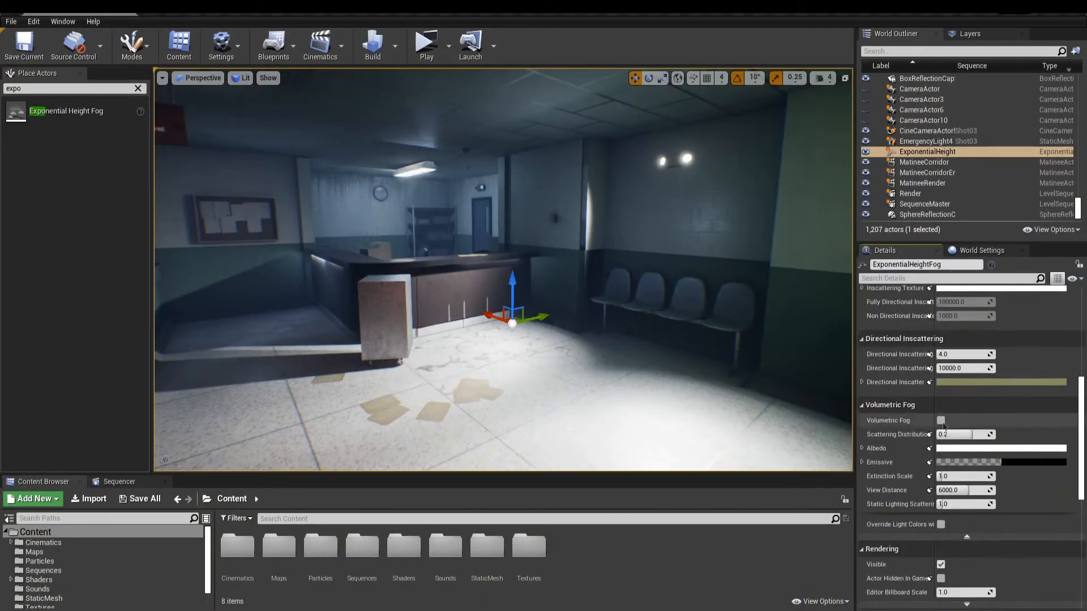
click(941, 421)
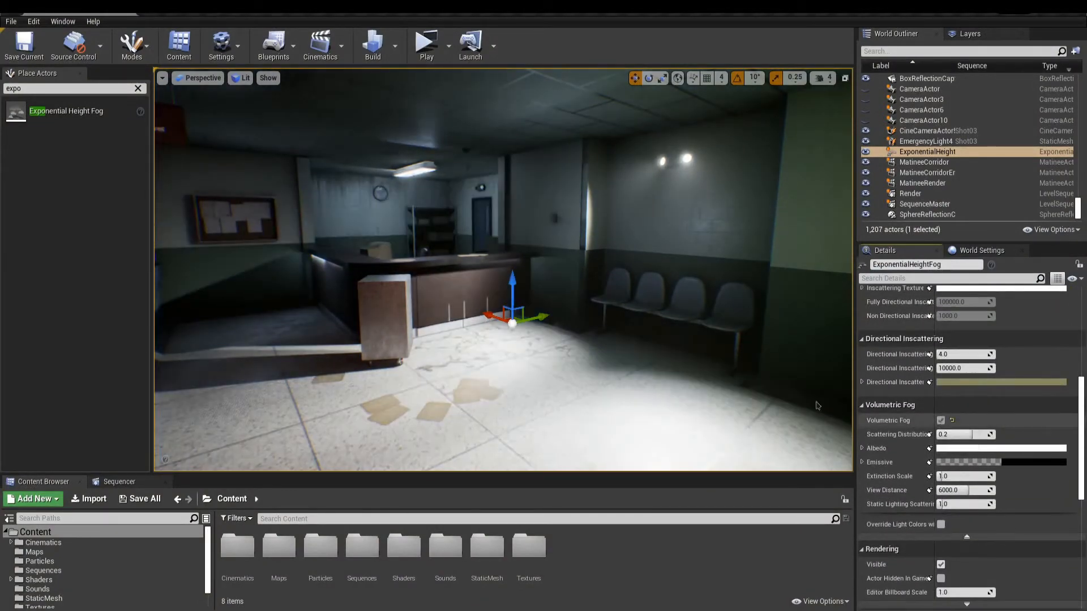
right_drag(817, 406, 845, 408)
right_click(730, 395)
mouse_move(804, 437)
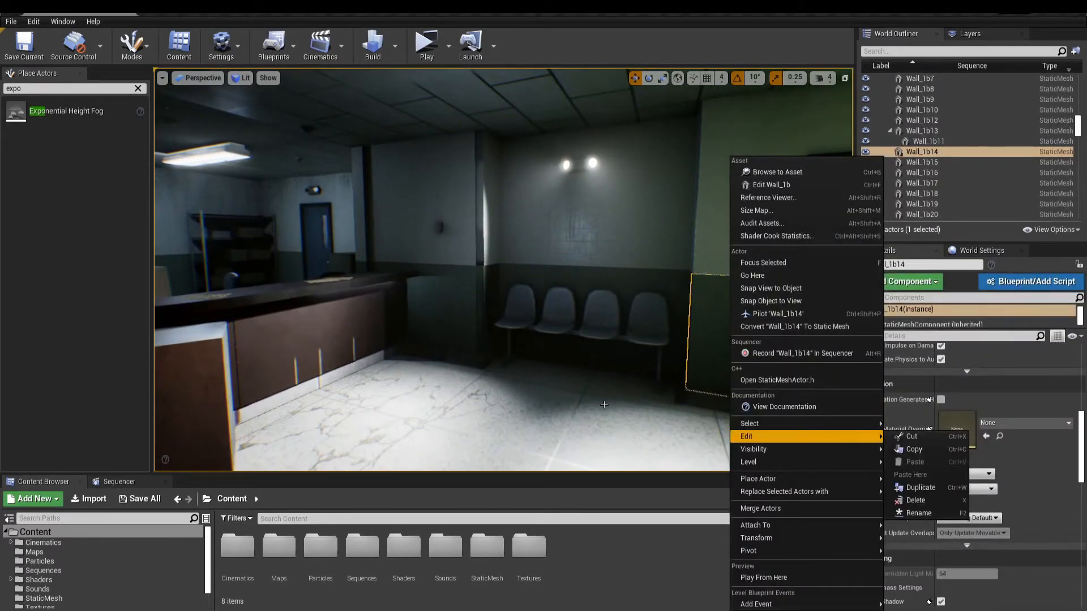
click(587, 376)
key(ctrl+z)
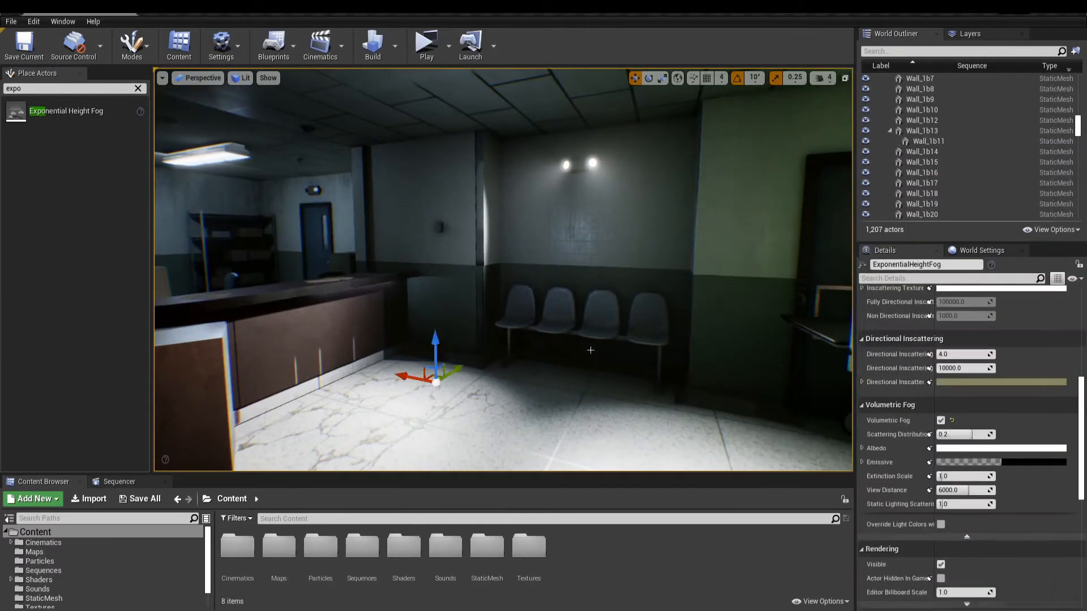
Set the volumetric fog's Scattering Distribution to 0.54 and increase its Extinction Scale
mouse_move(972, 435)
mouse_down()
mouse_move(951, 435)
mouse_move(990, 434)
mouse_up()
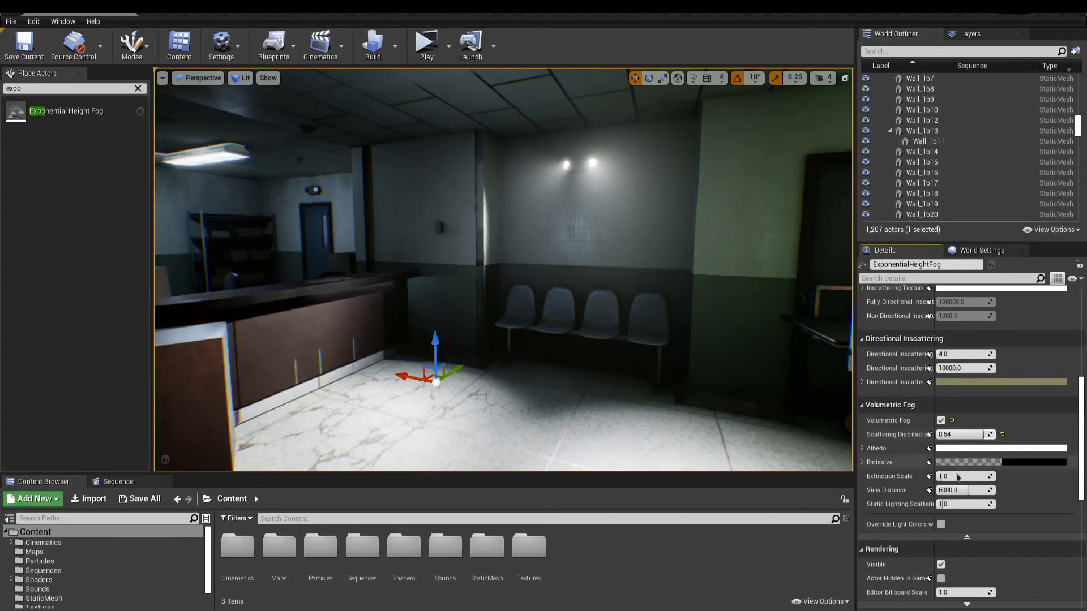
drag(940, 477, 948, 476)
Select a light near the waiting chairs and examine the volumetric fog around it from several viewpoints
key(s)
right_drag(503, 269, 541, 269)
key(g)
click(541, 226)
key(g)
right_drag(541, 226, 510, 226)
right_drag(604, 376, 604, 376)
key(s)
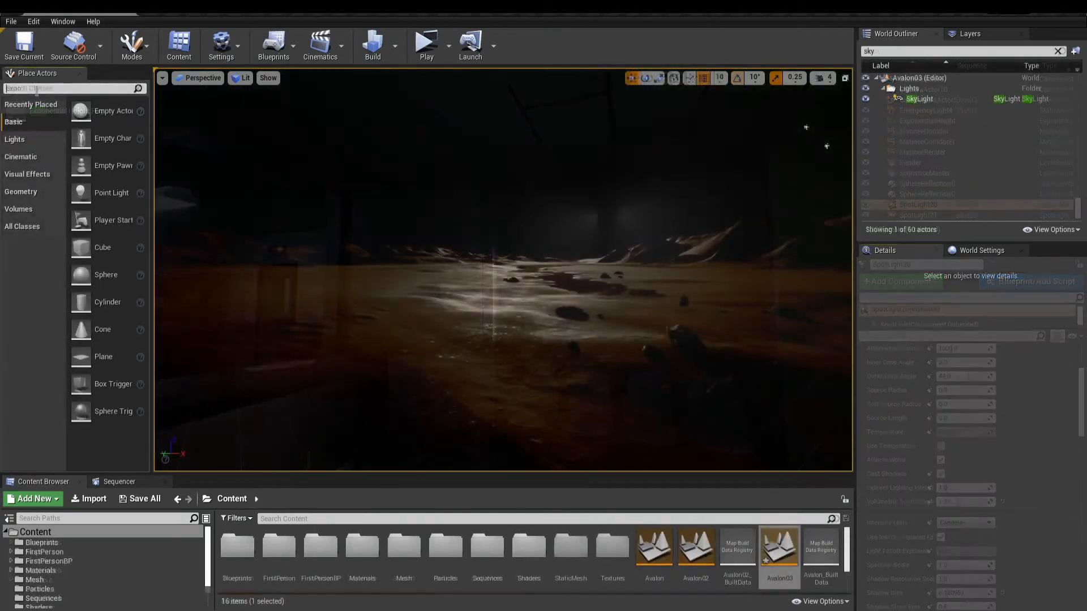
Place a Sky Atmosphere actor in the dark desert landscape of the Avalon03 level
click(37, 89)
text(sky)
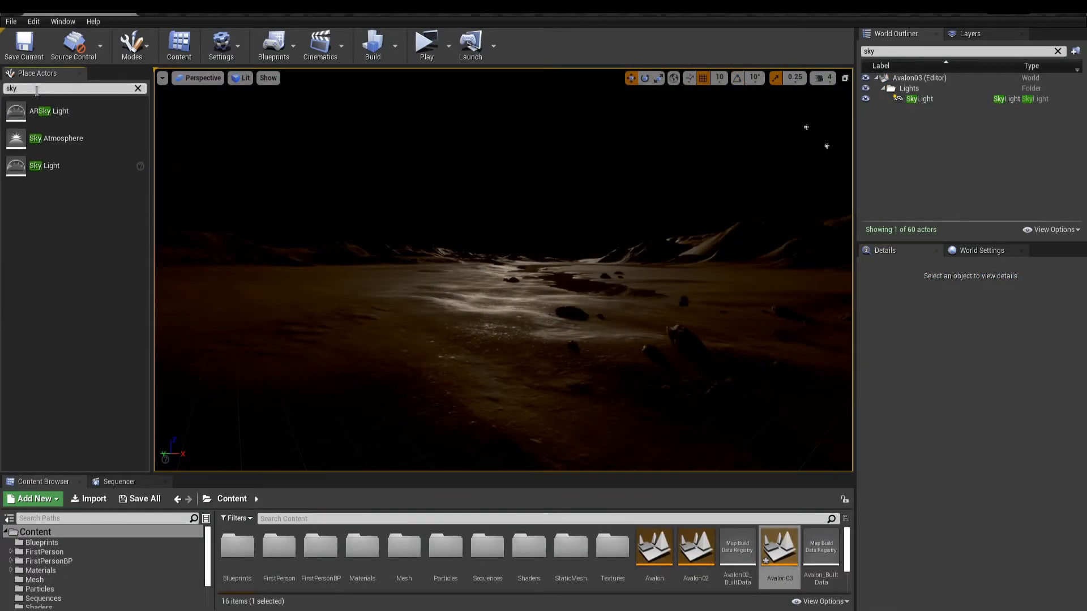
drag(67, 149, 475, 363)
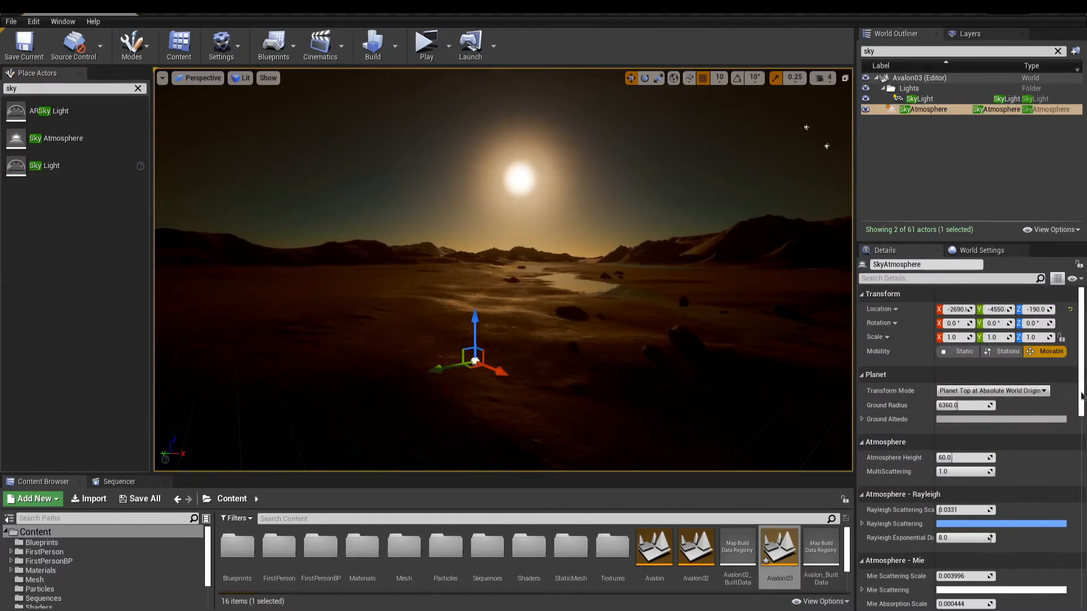
Set the sky atmosphere's Ground Radius to 6400, Atmosphere Height to about 73.3, MultiScattering to 0.695 and Rayleigh Scattering Scale to 0.029, and change its Rayleigh color
scroll(1081, 396, down, 1)
drag(958, 389, 961, 389)
mouse_move(950, 440)
mouse_down()
mouse_move(939, 441)
mouse_move(956, 441)
mouse_up()
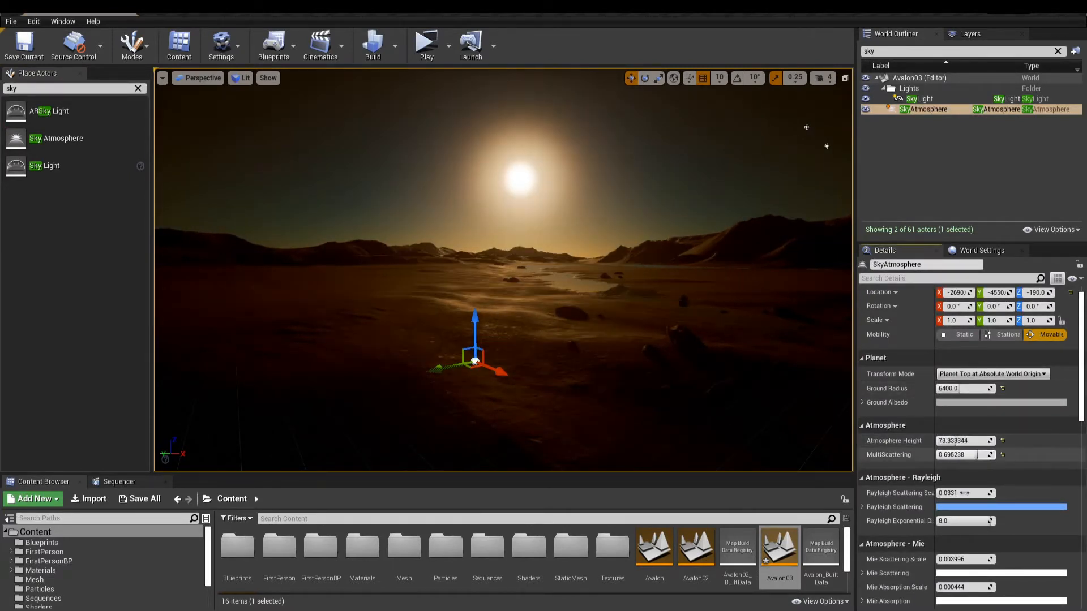
mouse_move(966, 493)
mouse_down()
mouse_move(986, 494)
mouse_move(963, 493)
mouse_up()
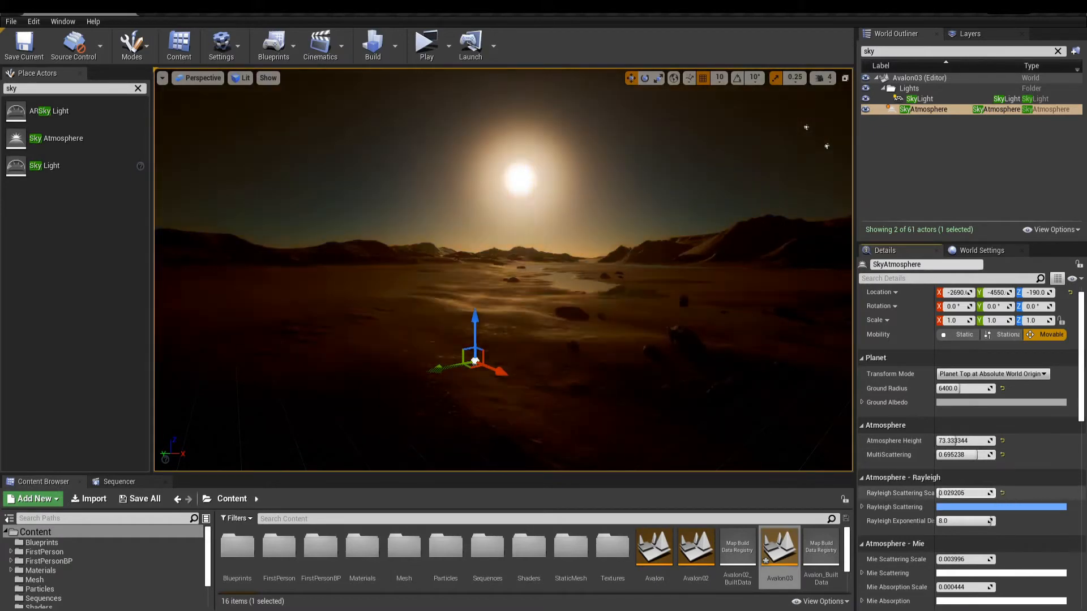
click(1001, 507)
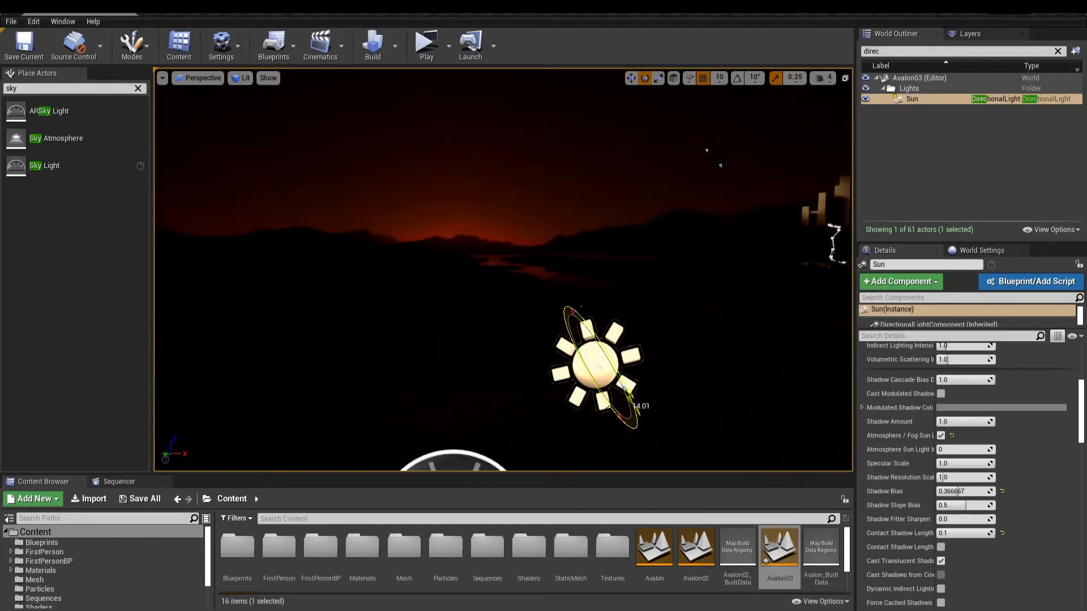
Rotate the Sun directional light so the sun stands high above the desert horizon
drag(633, 412, 640, 422)
right_drag(640, 422, 640, 317)
scroll(868, 395, up, 10)
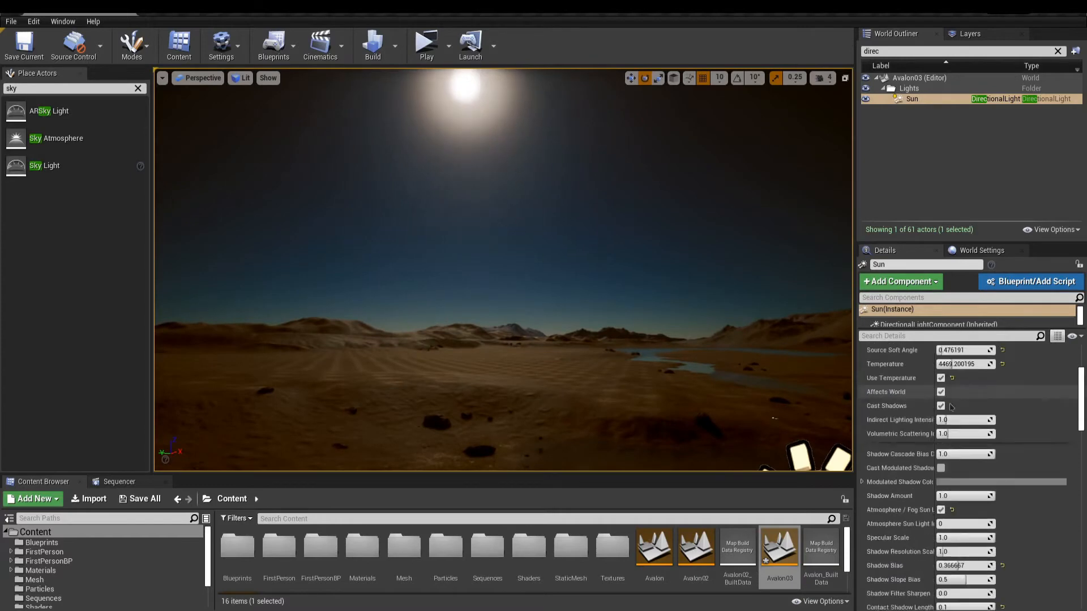
Find and select the SkyAtmosphere actor, then lower its MultiScattering and raise its Rayleigh Scattering Scale
double_click(963, 51)
text(atmo)
click(923, 89)
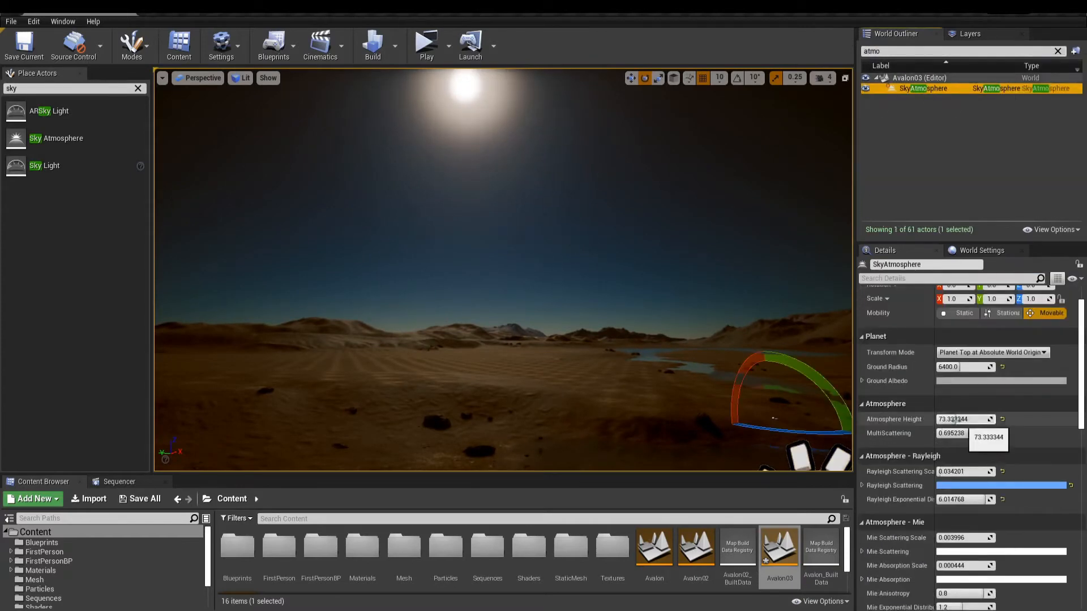
drag(957, 433, 940, 433)
drag(956, 472, 996, 471)
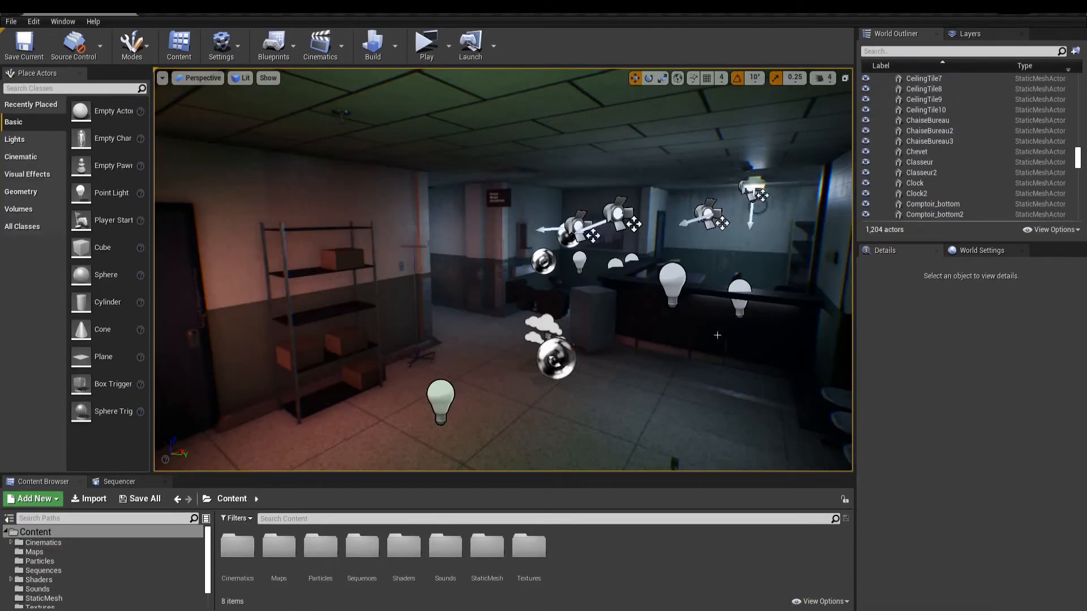
Place a Post Process Volume on the hospital floor in front of the metal shelf
right_drag(722, 335, 693, 351)
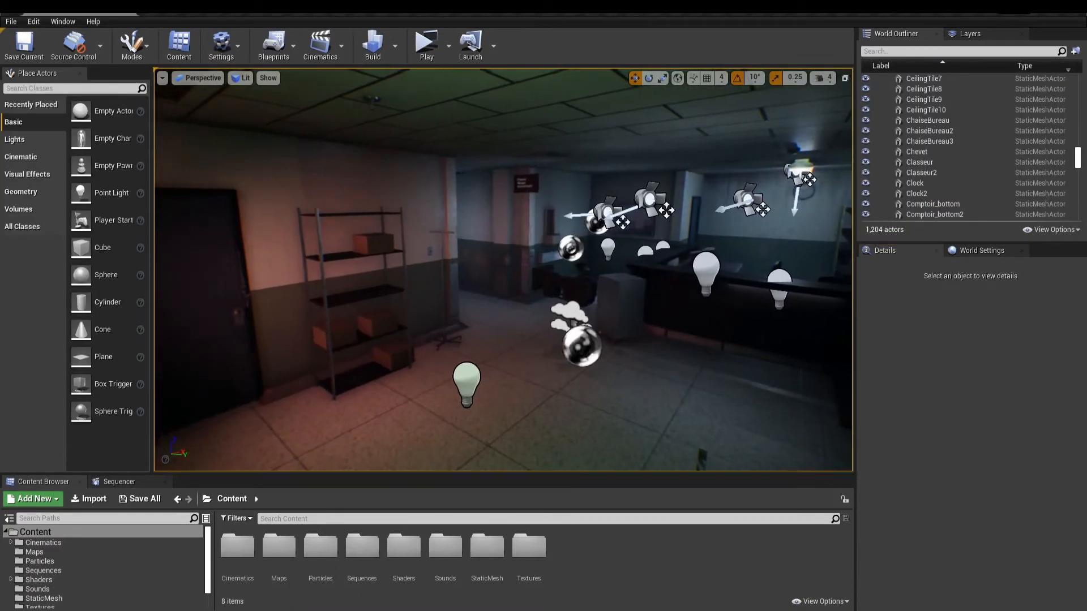
right_drag(646, 313, 669, 322)
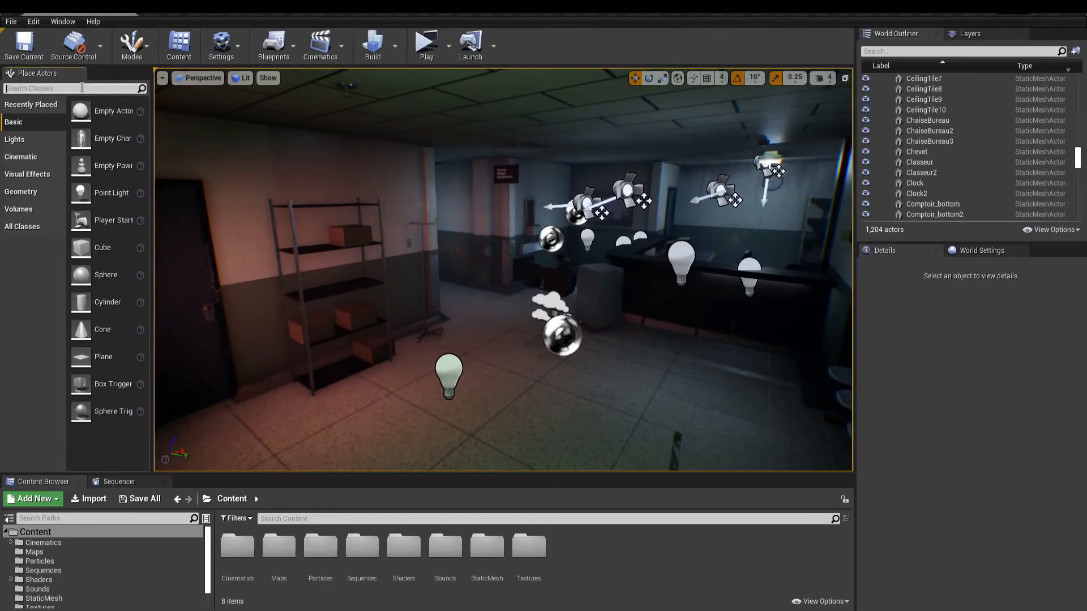
text(post)
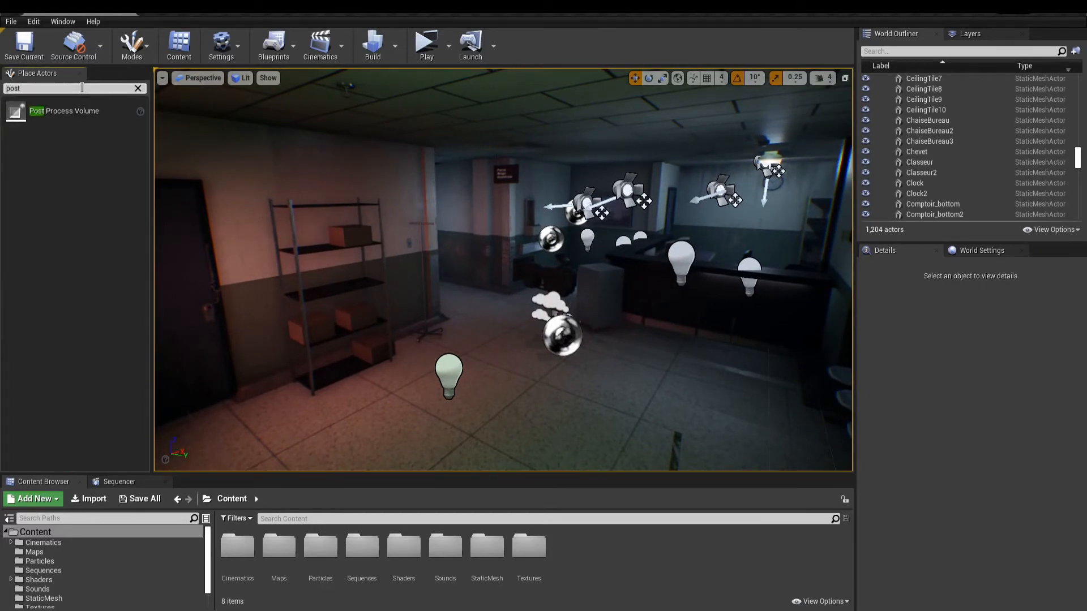
drag(79, 121, 435, 315)
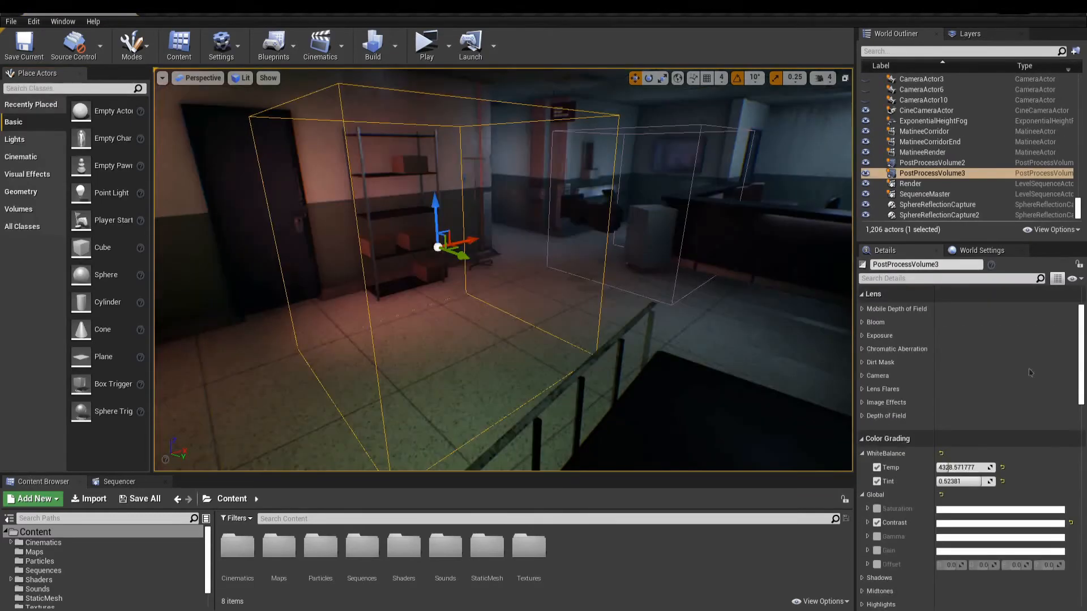
Move the view into PostProcessVolume3 to examine how its color grading affects the room
right_drag(503, 270, 297, 246)
key(w)
key(w)
key(w)
key(w)
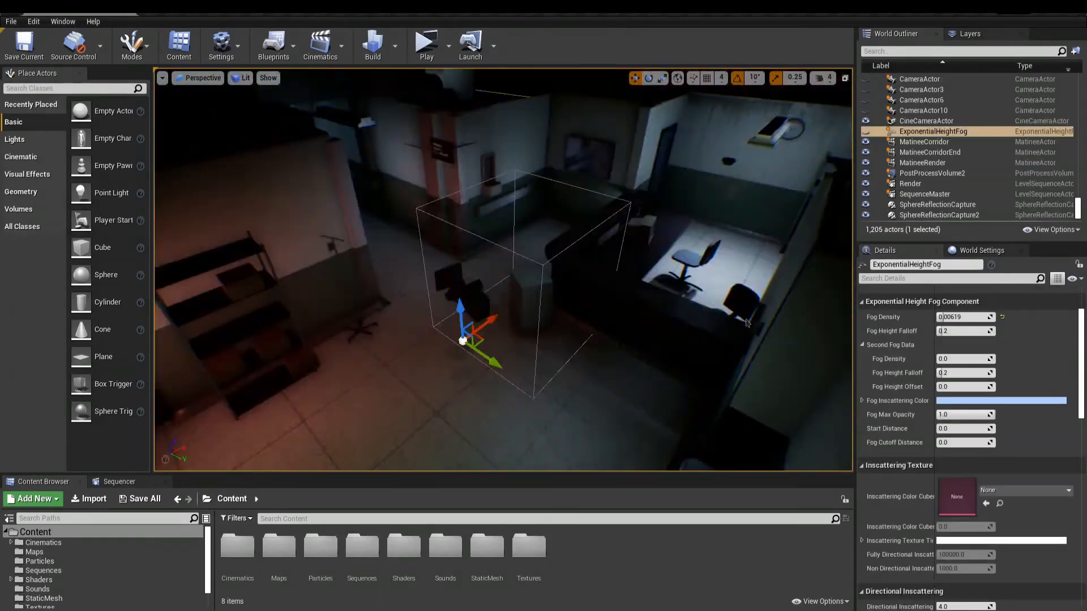
Select PostProcessVolume2 and filter its properties for the unbound extent setting
scroll(512, 266, down, 5)
scroll(1048, 368, up, 3)
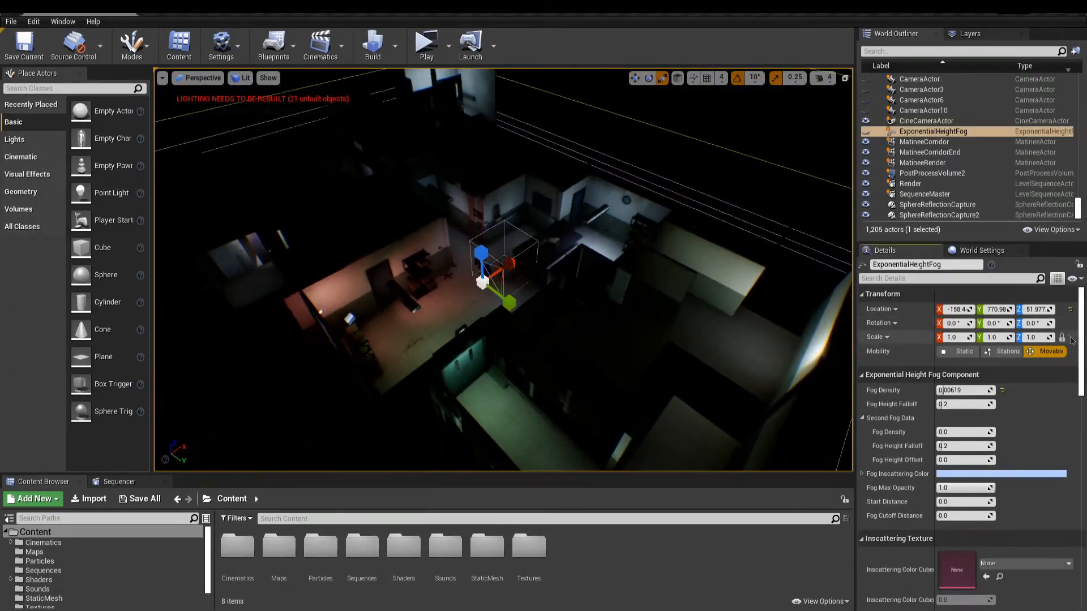
click(932, 173)
key(s)
right_drag(532, 187, 573, 206)
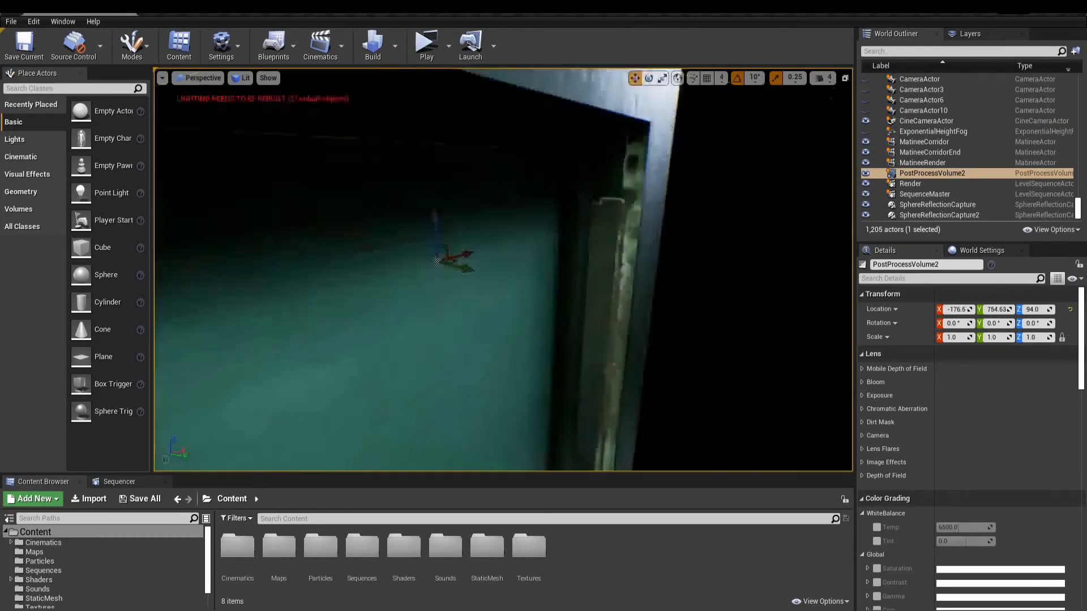
right_drag(504, 269, 518, 278)
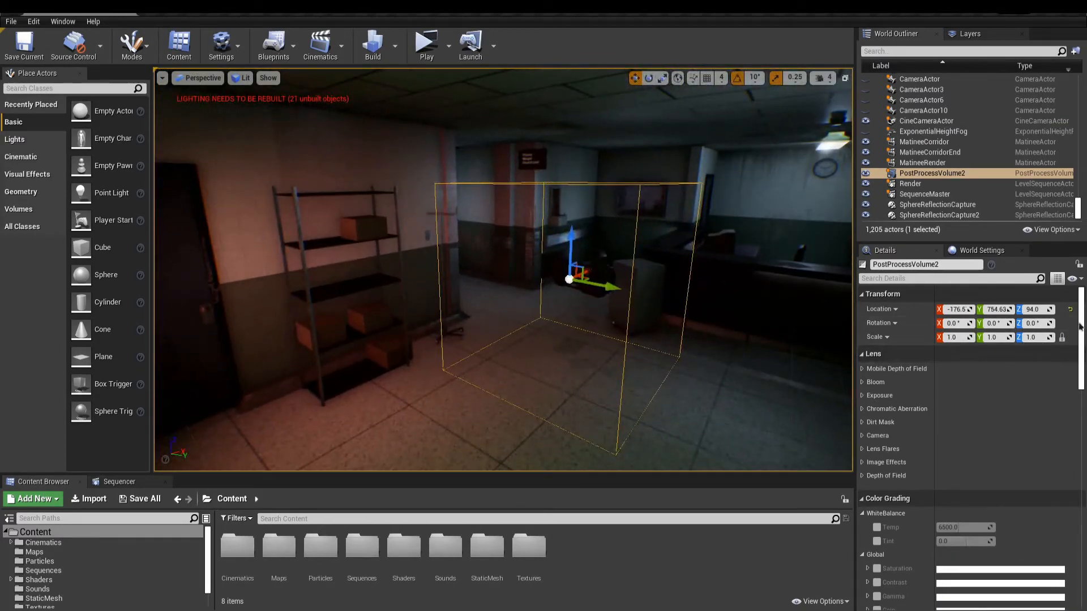
click(974, 279)
text(unboun)
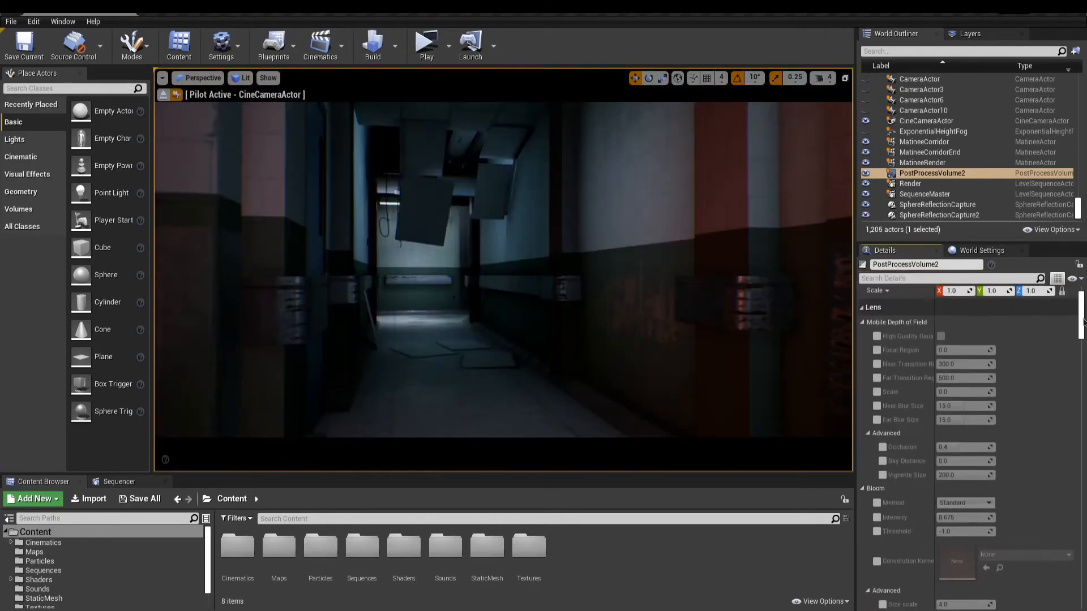
Enable the Bloom overrides on PostProcessVolume2 with Method Standard, Intensity about 6.17 and Threshold about -0.66
scroll(1083, 331, down, 3)
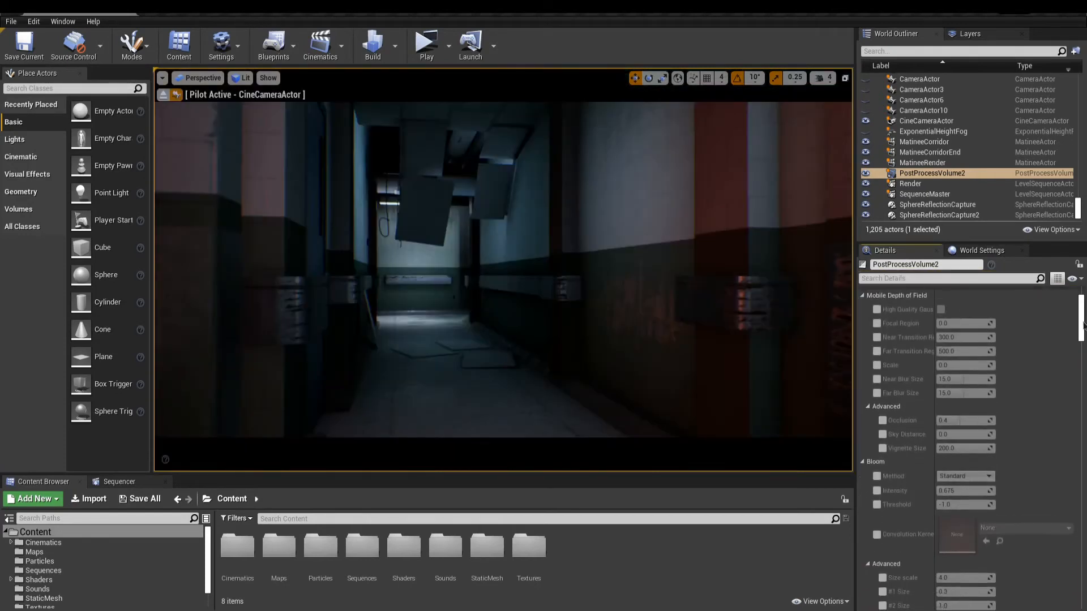
scroll(1083, 333, down, 2)
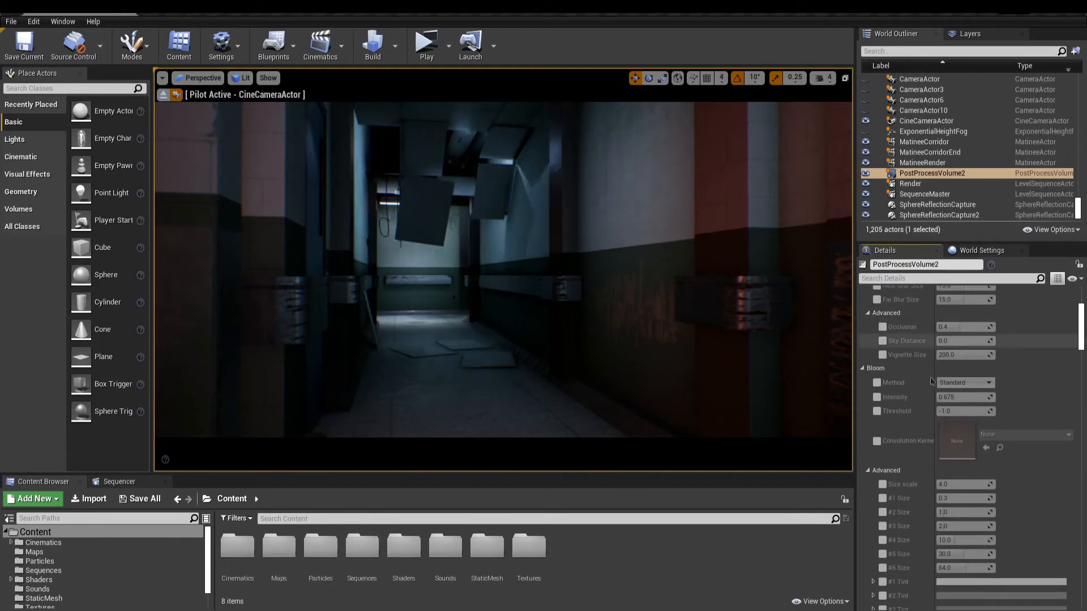
click(877, 383)
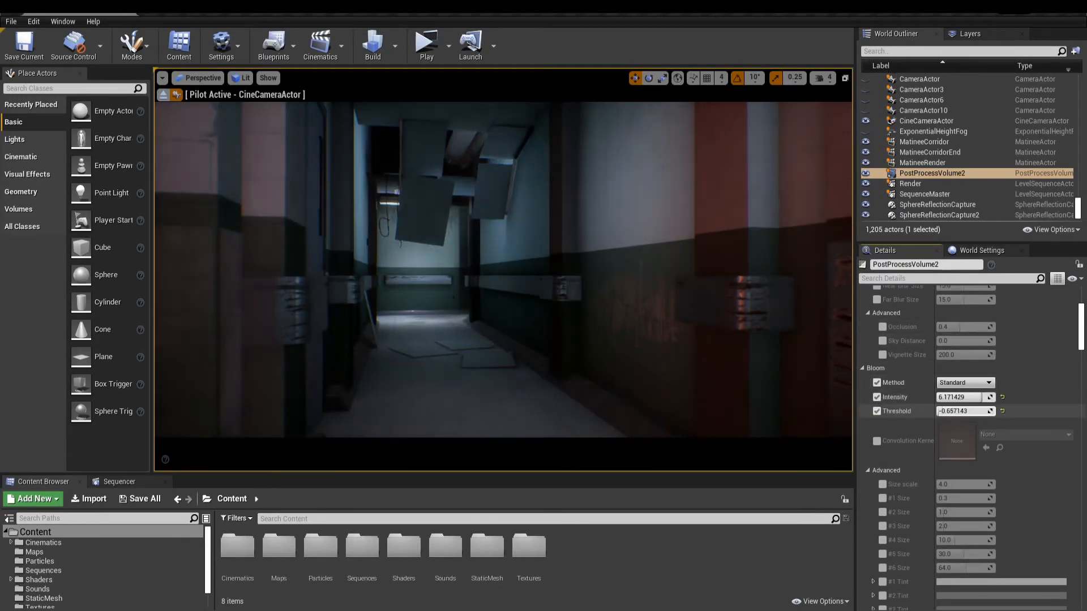
Set PostProcessVolume2's exposure Min and Max Brightness to 1.0 and its Exposure Compensation to about 3.86
mouse_move(969, 412)
mouse_down()
mouse_move(938, 411)
mouse_move(968, 412)
mouse_up()
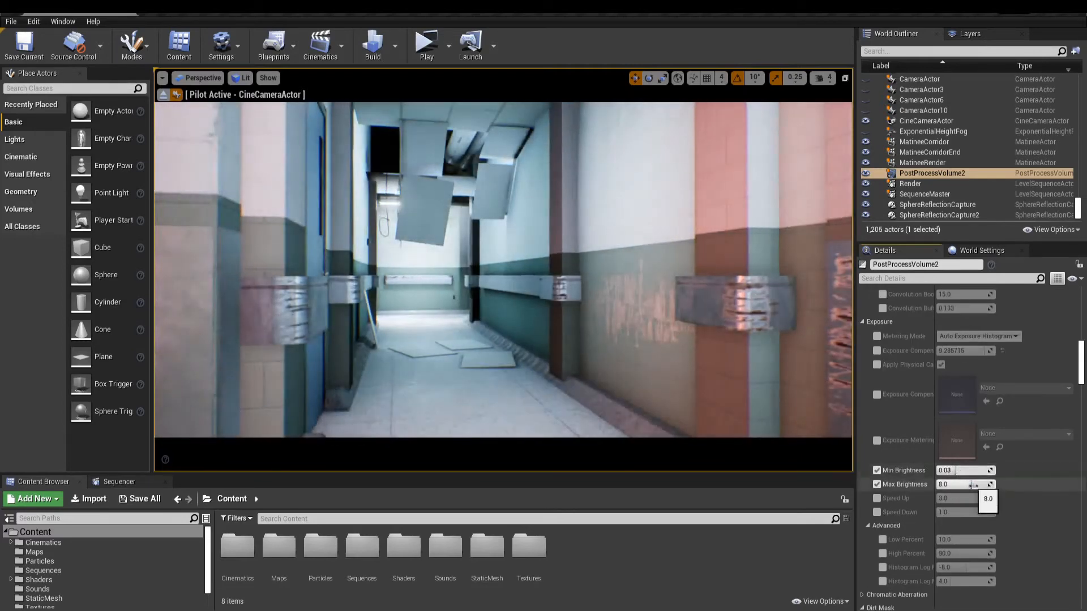
click(971, 485)
text(2)
key(Return)
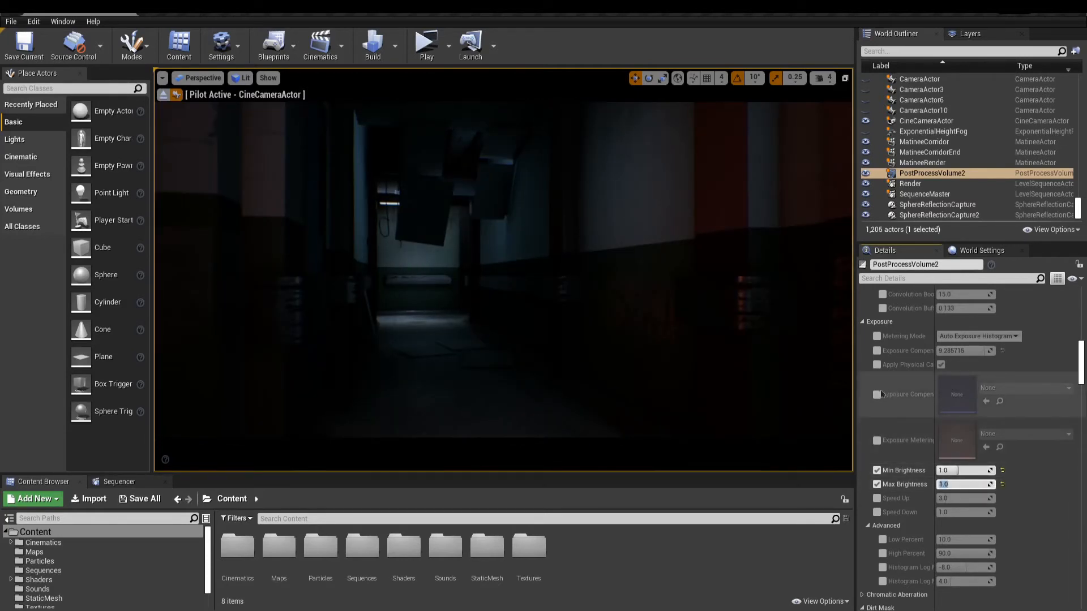
click(877, 352)
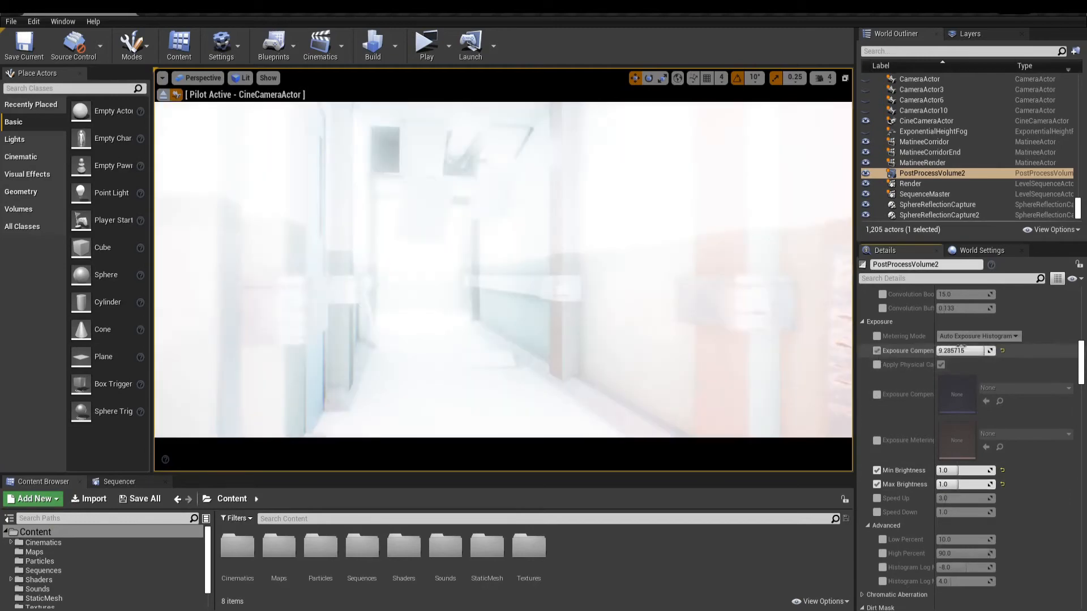
drag(986, 351, 952, 351)
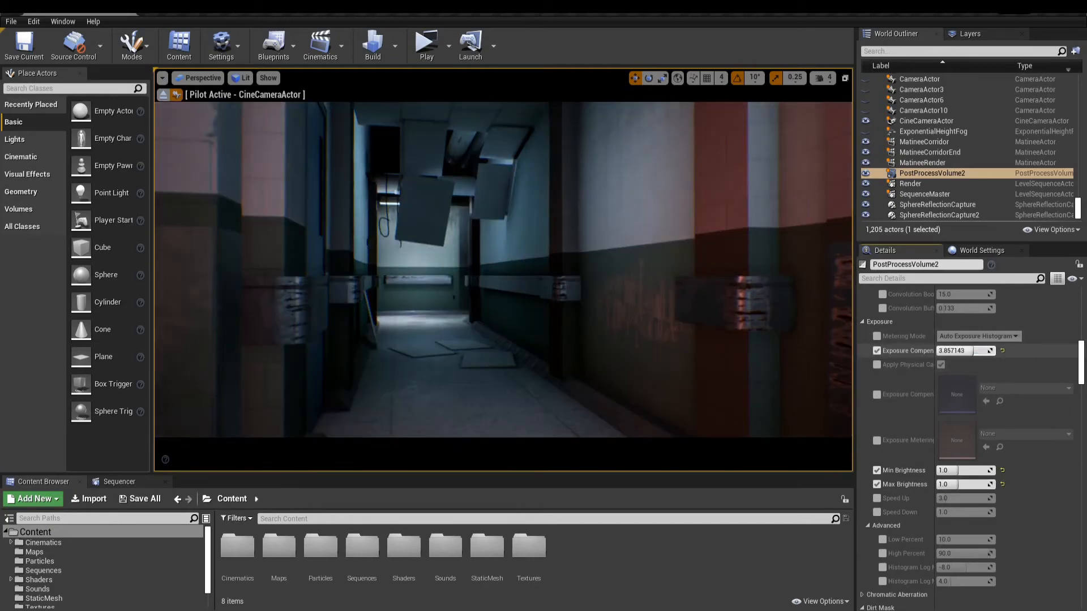
Set Chromatic Aberration Intensity to about 0.86 and Start Offset to about 0.54, with the T_ScreenDirt02_w Dirt Mask at Intensity 200
scroll(962, 404, down, 5)
drag(963, 404, 935, 405)
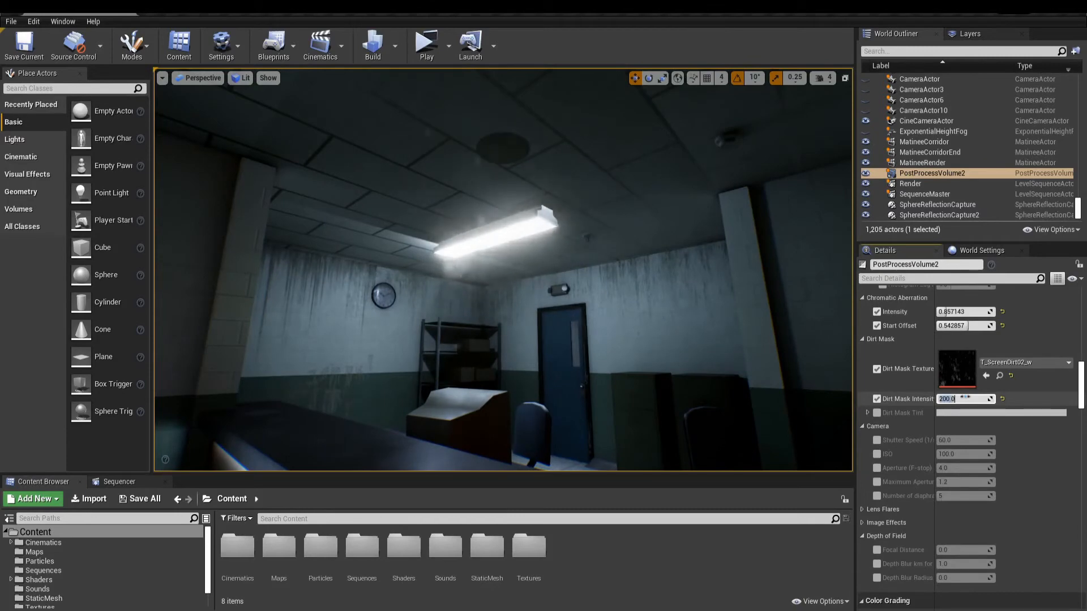
right_drag(502, 269, 552, 181)
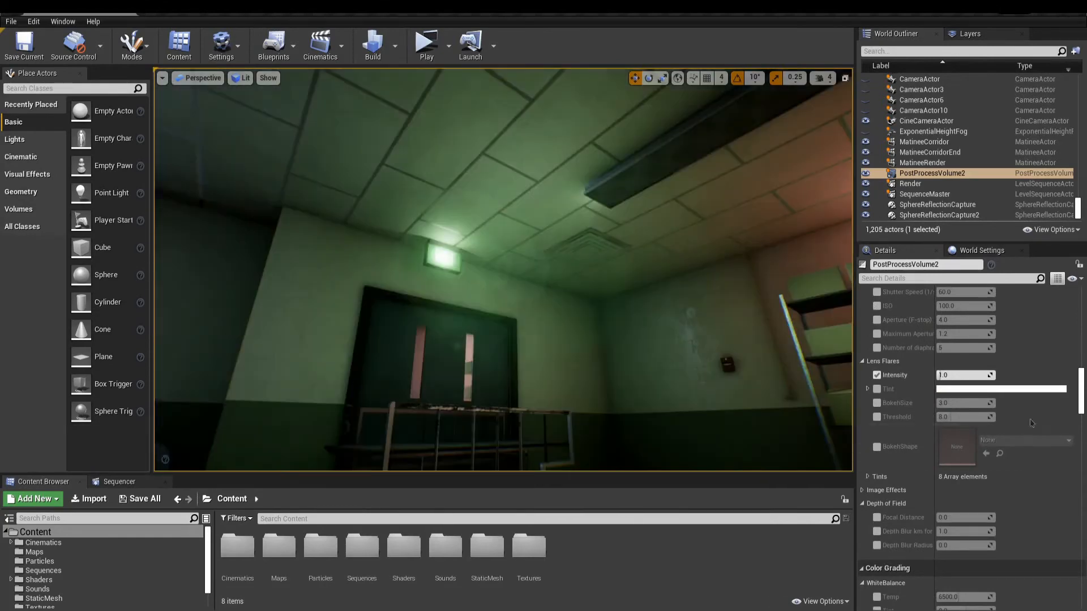
Enable the Lens Flares BokehSize override and adjust the Image Effects overrides for vignette intensity, grain jitter and grain intensity
click(877, 403)
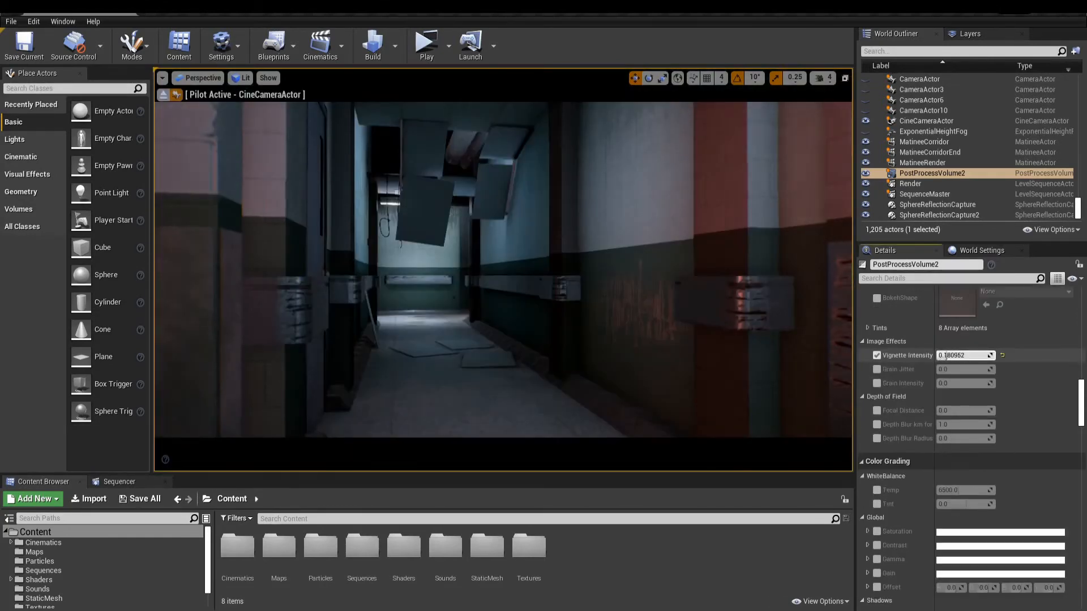
drag(946, 356, 947, 385)
click(877, 369)
click(877, 383)
Enable the white balance Temp and Tint overrides on PostProcessVolume2 and adjust the temperature
scroll(951, 374, down, 5)
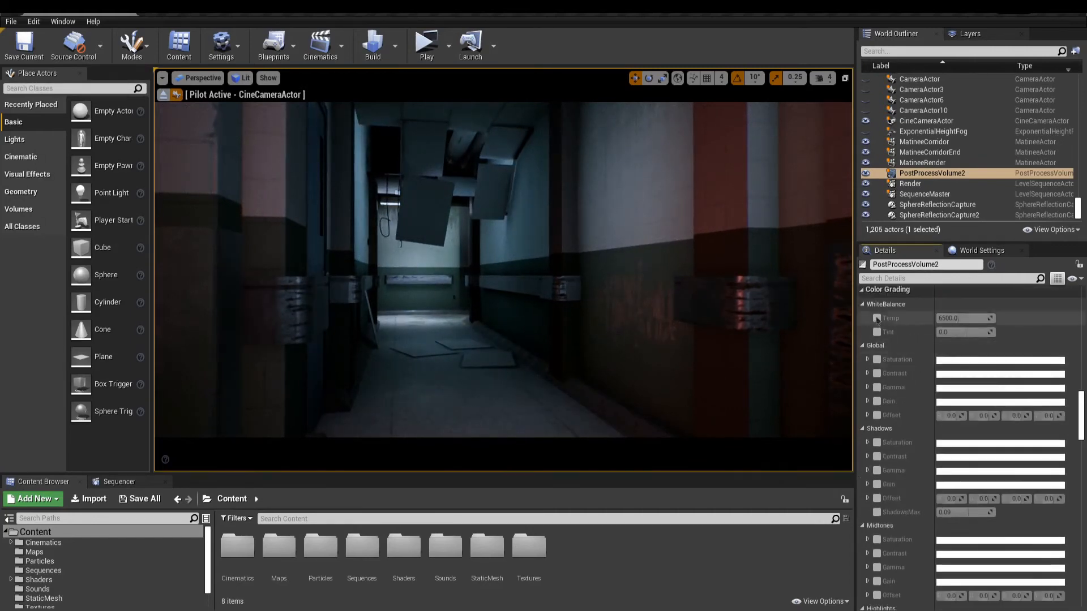
click(877, 318)
drag(949, 318, 955, 318)
scroll(906, 369, down, 1)
Adjust PostProcessVolume2's global Contrast, set its global Saturation to about 0.94 and enable the Midtones Offset override
click(877, 336)
click(868, 337)
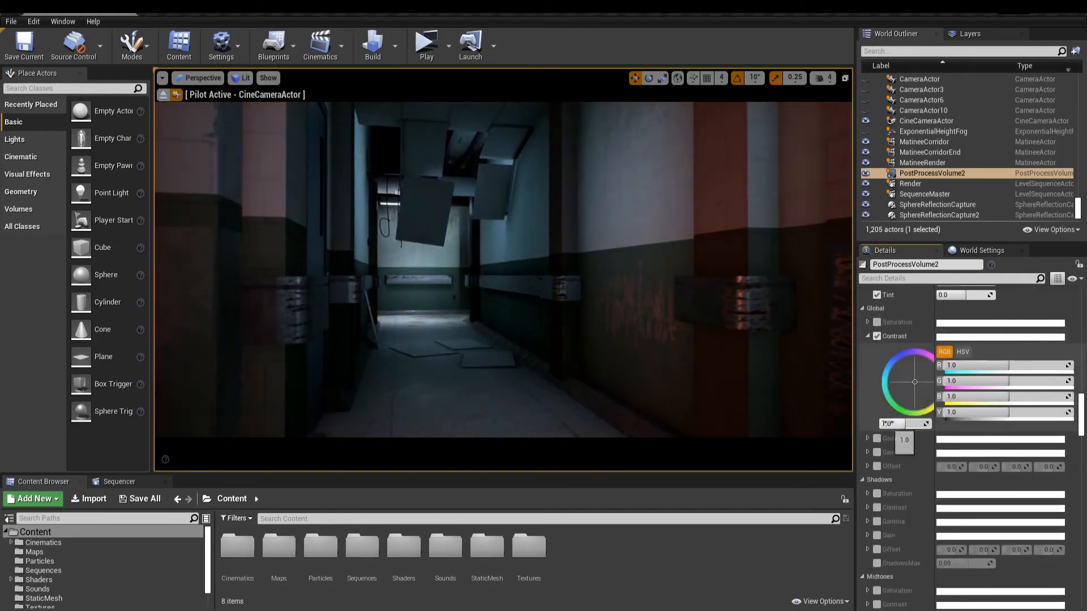
drag(906, 423, 909, 424)
drag(1018, 381, 1027, 381)
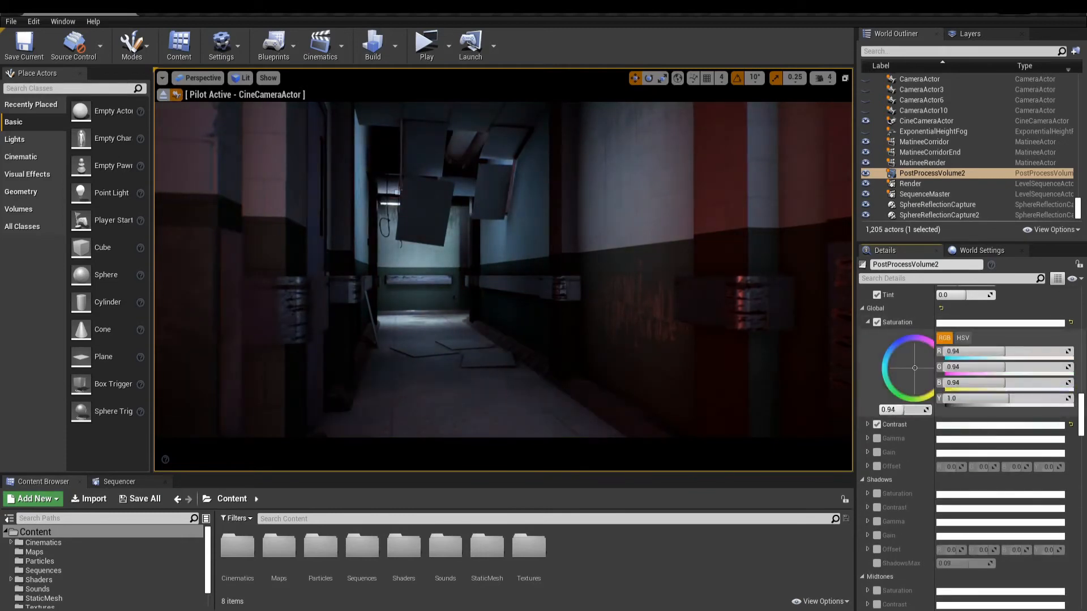
scroll(963, 396, down, 5)
click(877, 349)
click(867, 349)
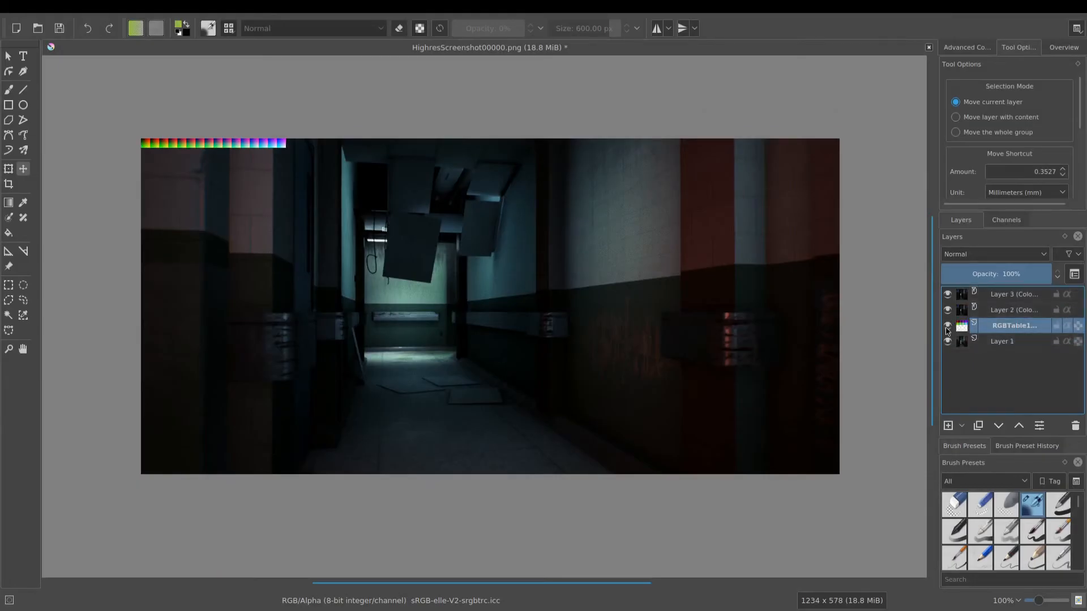
In Krita, crop the hospital screenshot to the 256 × 16 px RGB table strip
key(c)
drag(132, 131, 286, 148)
scroll(203, 138, up, 4)
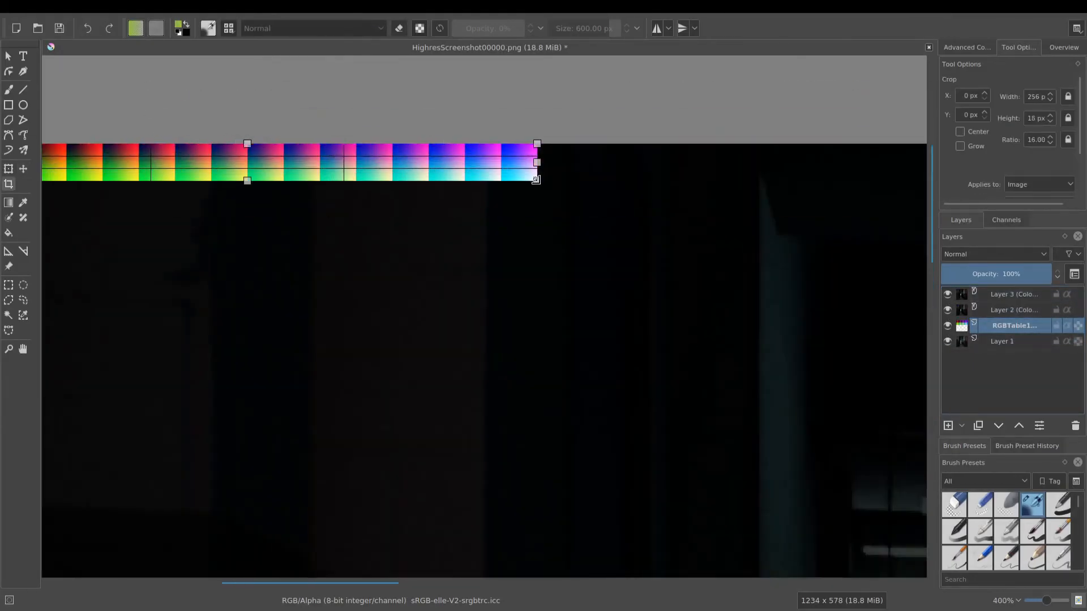
scroll(532, 201, down, 1)
key(Return)
Save the cropped color table as a PNG image named CustomLUT
key(ctrl+shift+s)
drag(542, 403, 315, 410)
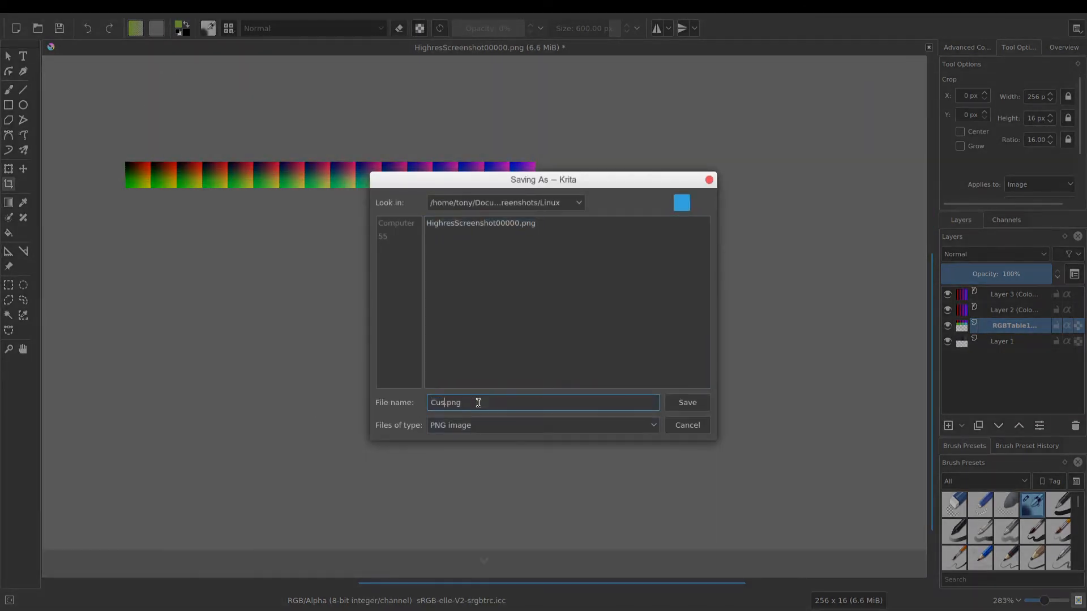
click(691, 404)
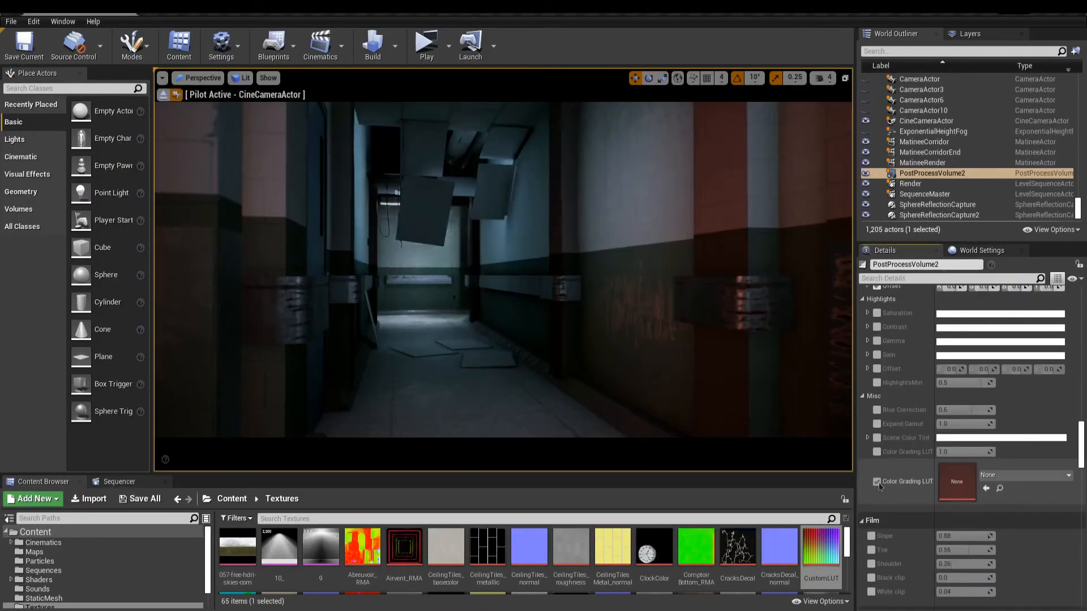
In Unreal Editor, assign the CustomLUT texture as PostProcessVolume2's Color Grading LUT
drag(821, 549, 963, 484)
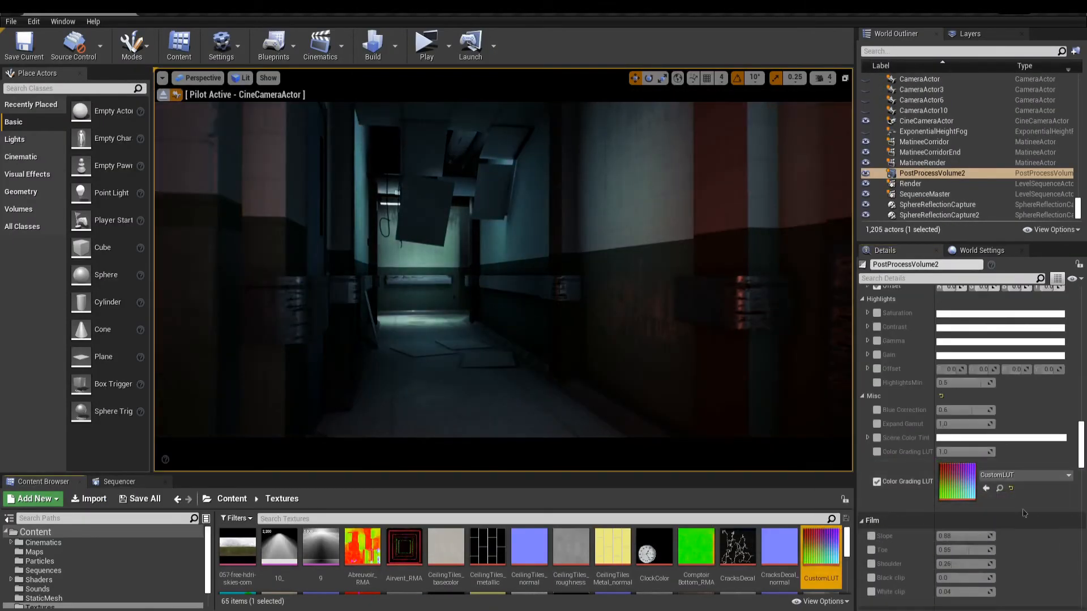
Try the daylight texture as the Ambient Cubemap at Intensity about 1.52, and clear the texture again
scroll(877, 379, down, 10)
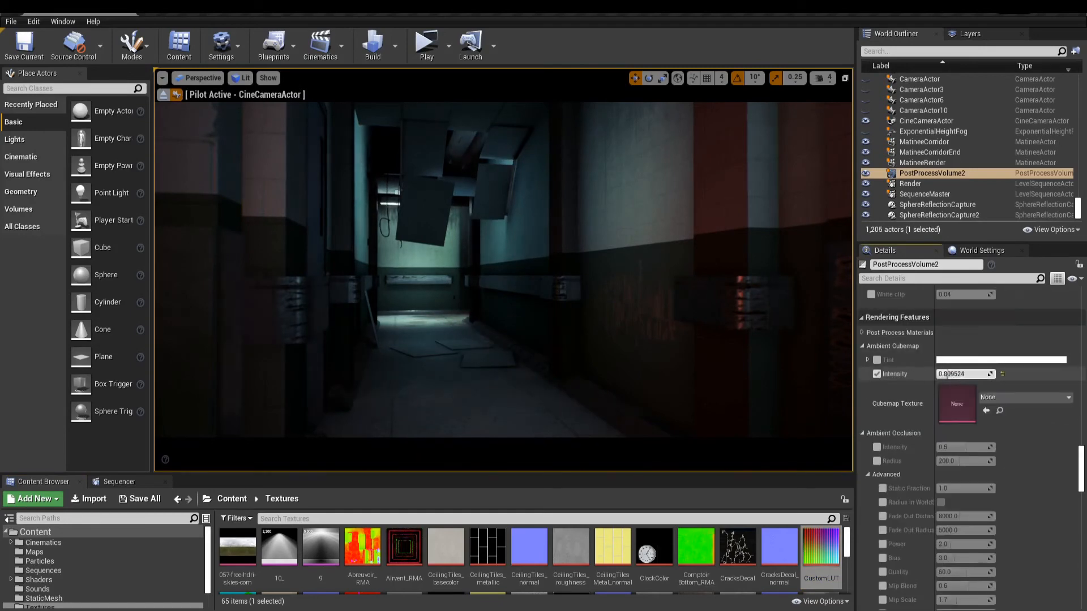
click(1001, 398)
click(952, 253)
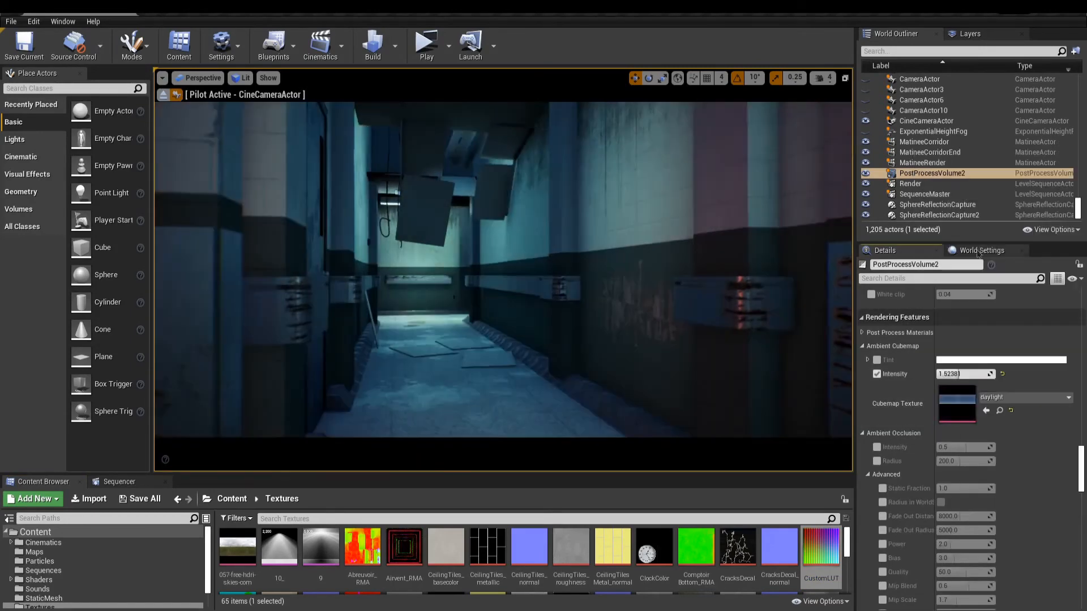
click(1001, 400)
click(972, 268)
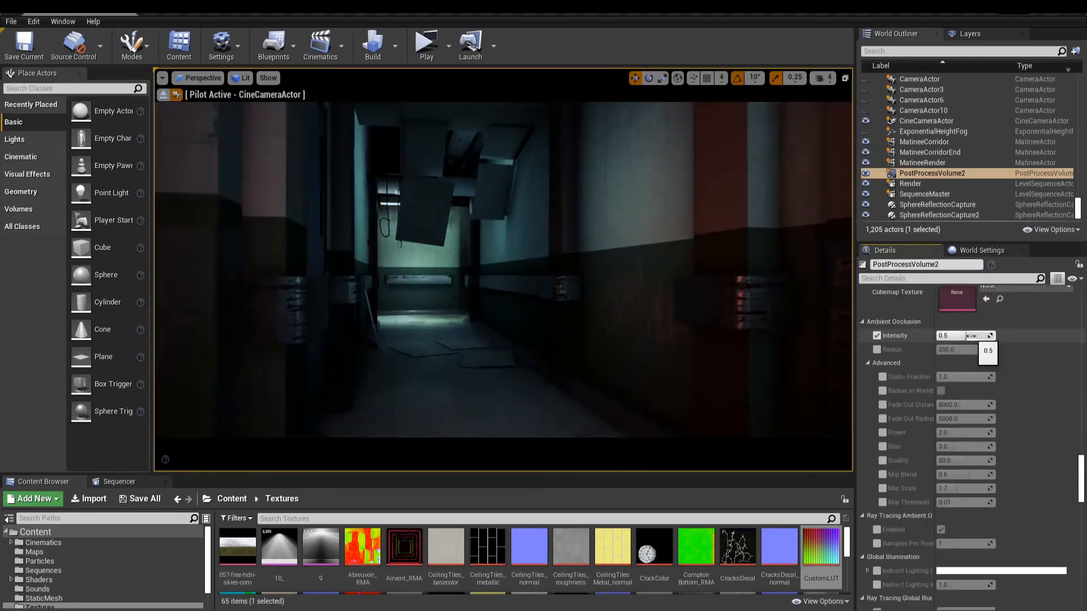
Adjust the Ambient Occlusion Intensity and Radius overrides and set the global illumination Indirect Lighting Intensity to about 3.86
mouse_move(968, 336)
mouse_down()
mouse_move(941, 349)
mouse_move(960, 349)
mouse_up()
click(876, 350)
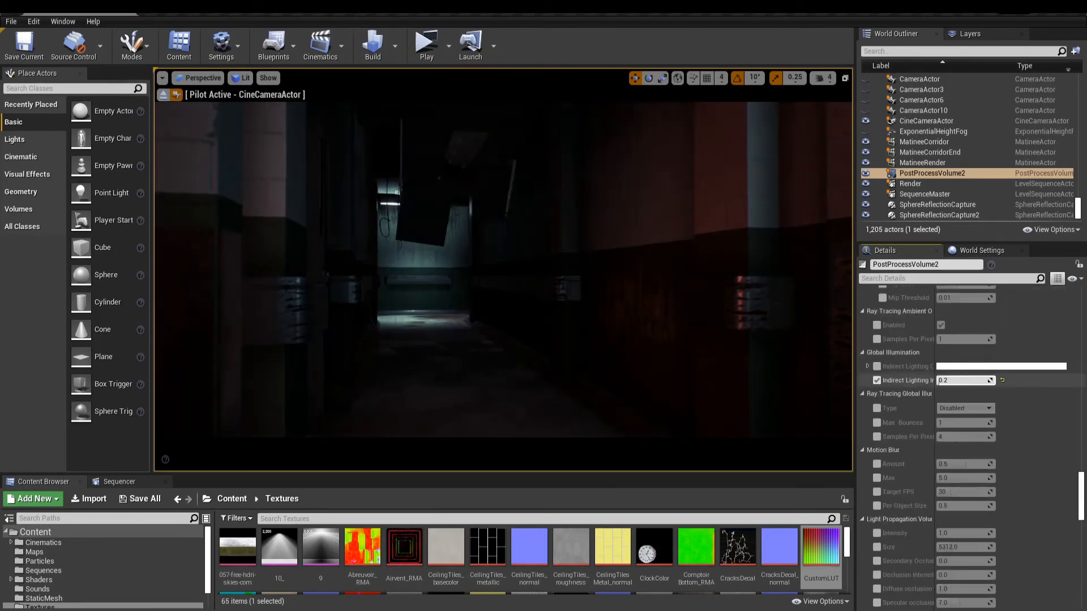
mouse_move(939, 381)
mouse_down()
mouse_move(980, 381)
mouse_move(957, 381)
mouse_up()
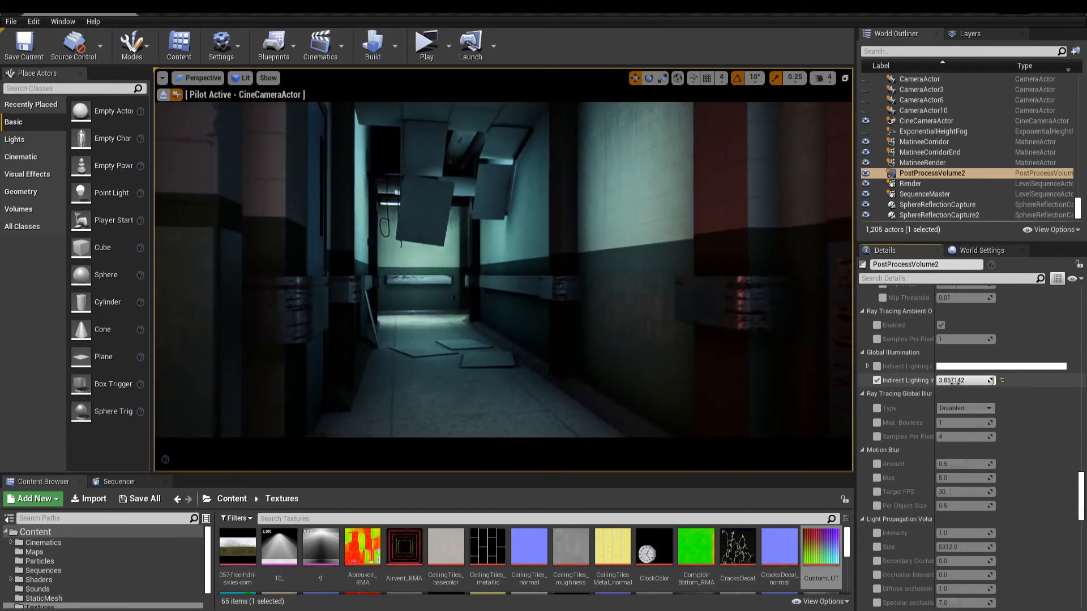
click(878, 367)
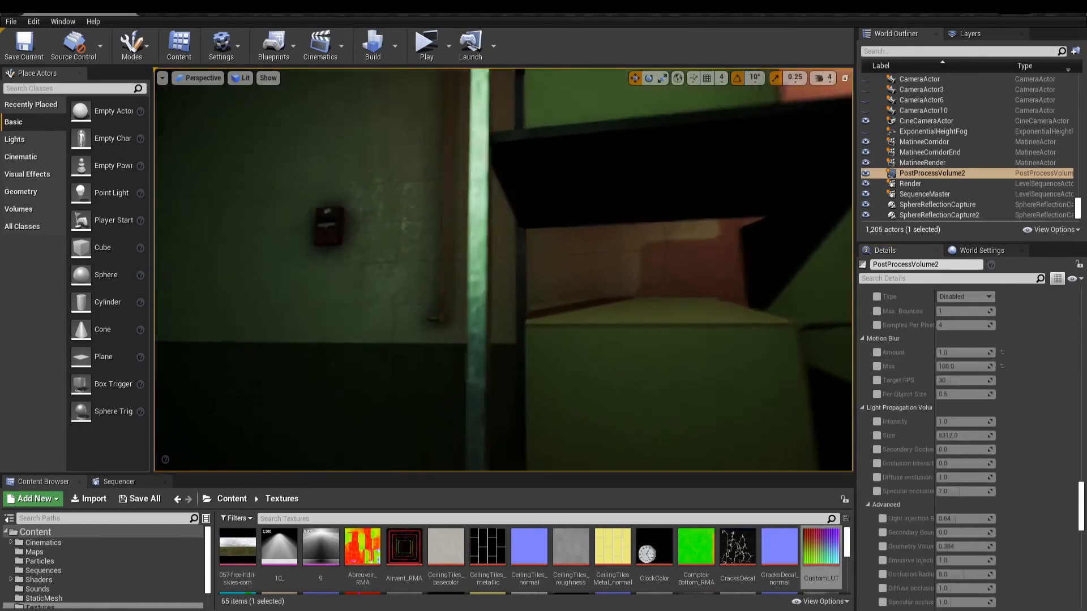
Adjust PostProcessVolume2's Screen Space Reflections Intensity and lower its Screen Percentage to about 92
right_drag(504, 269, 471, 278)
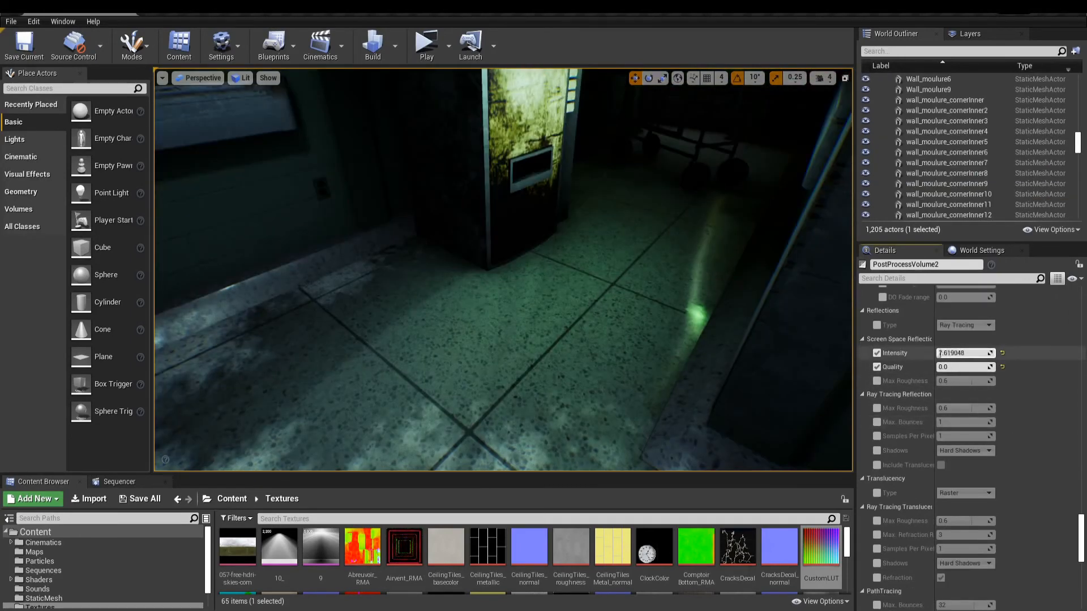
drag(978, 352, 971, 381)
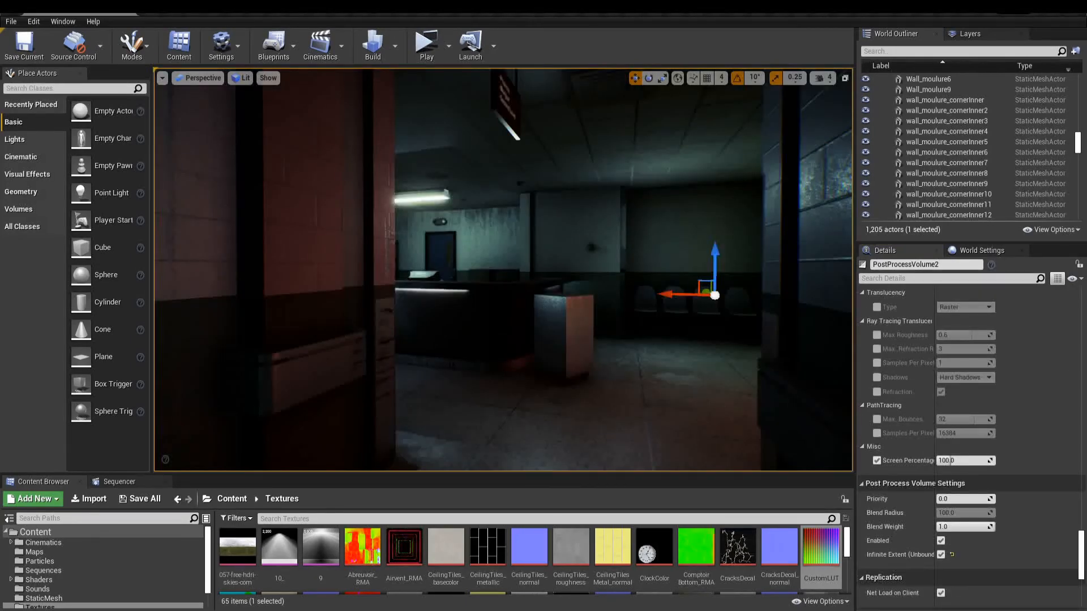
right_drag(503, 270, 475, 286)
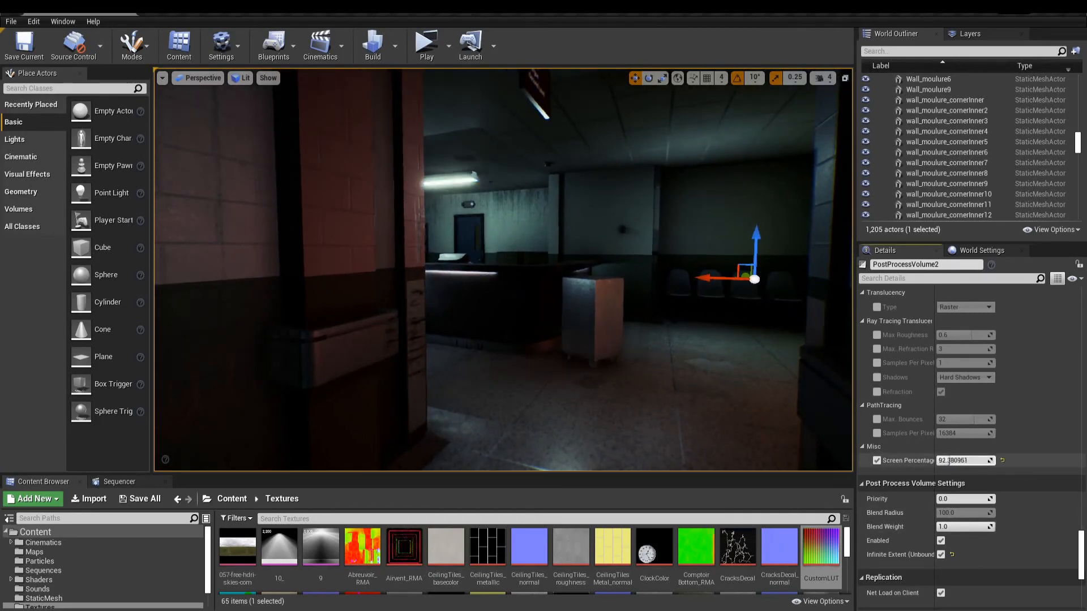
drag(964, 461, 954, 463)
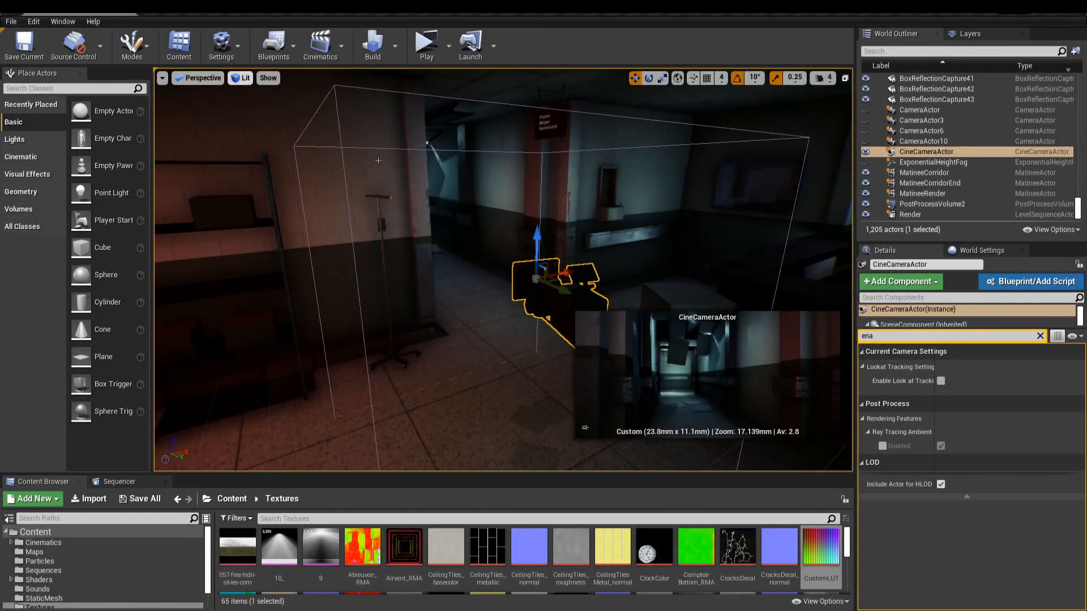
Switch the viewport to look through CineCameraActor
alt+drag(378, 160, 181, 70)
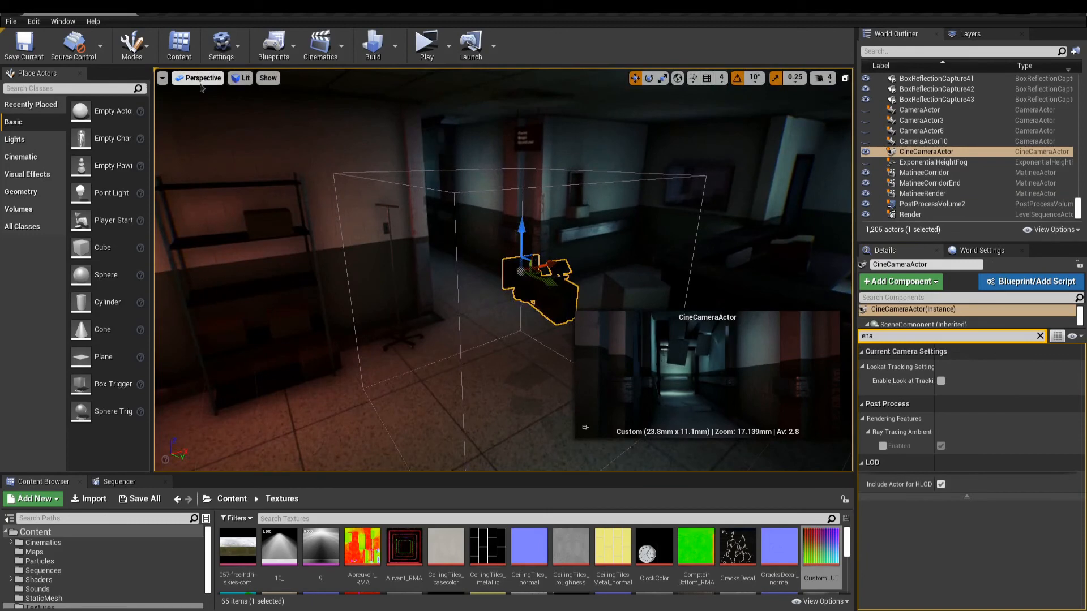
click(201, 85)
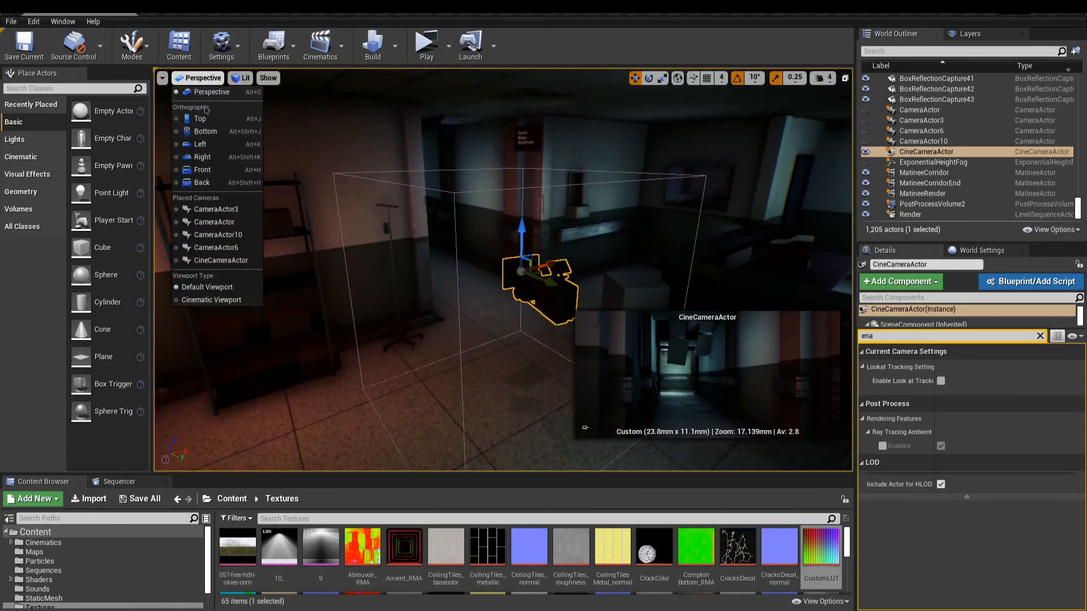
click(222, 260)
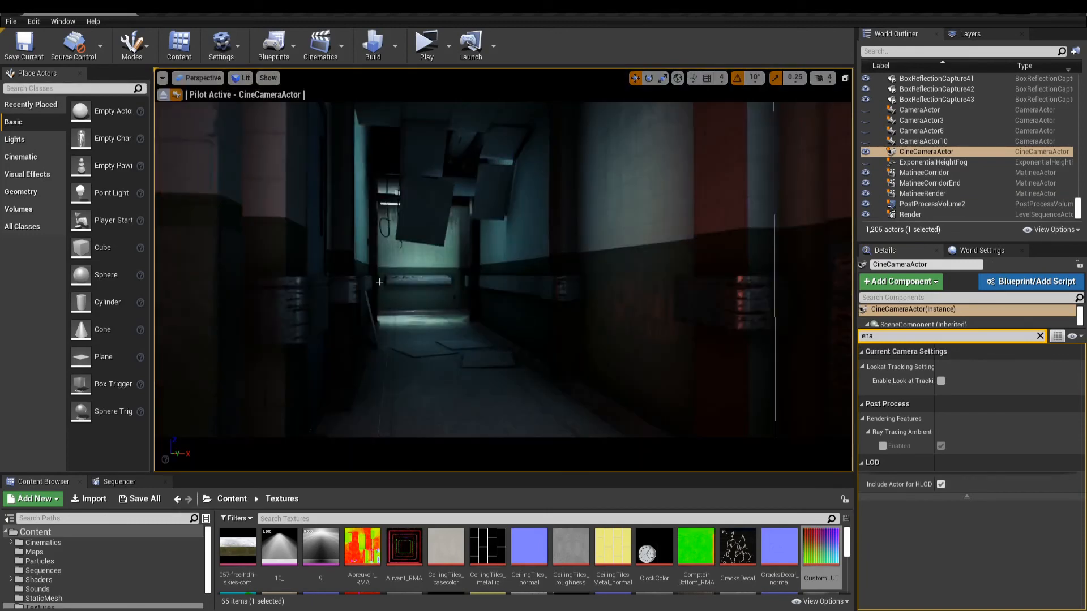
Try a Current Focal Length of about 24.4 on CineCameraActor and a Manual Focus Distance of about 966 with the debug focus plane
click(1040, 337)
drag(1085, 371, 1084, 446)
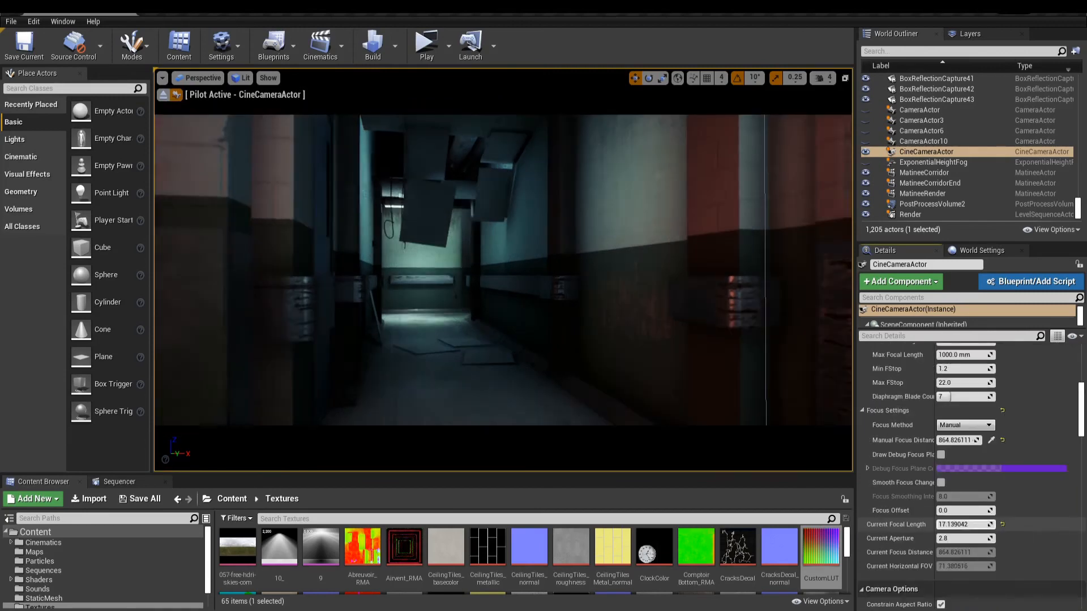
drag(961, 525, 985, 524)
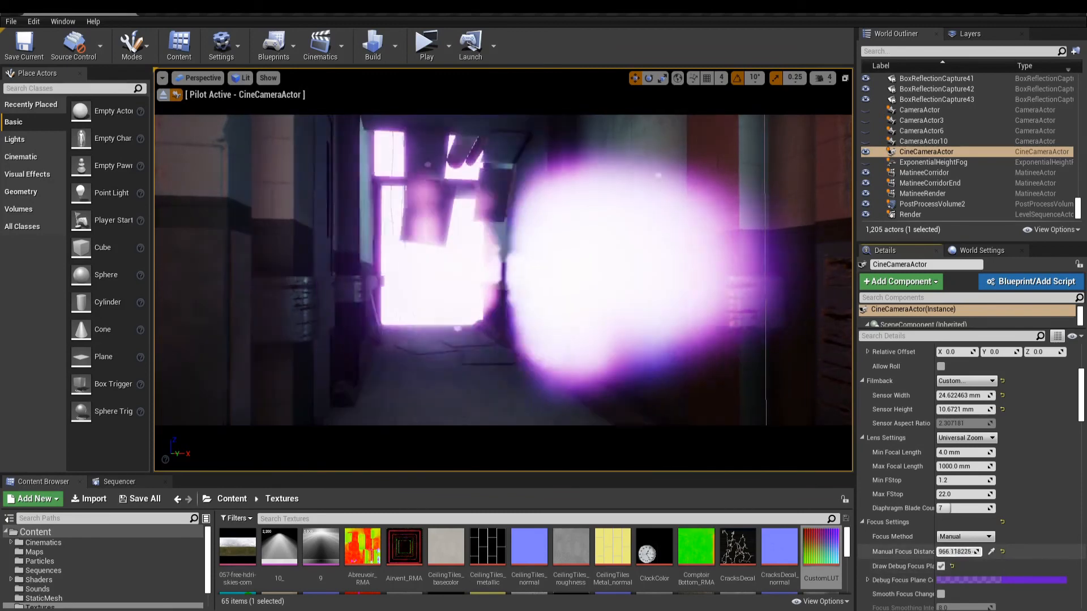
scroll(1030, 555, down, 4)
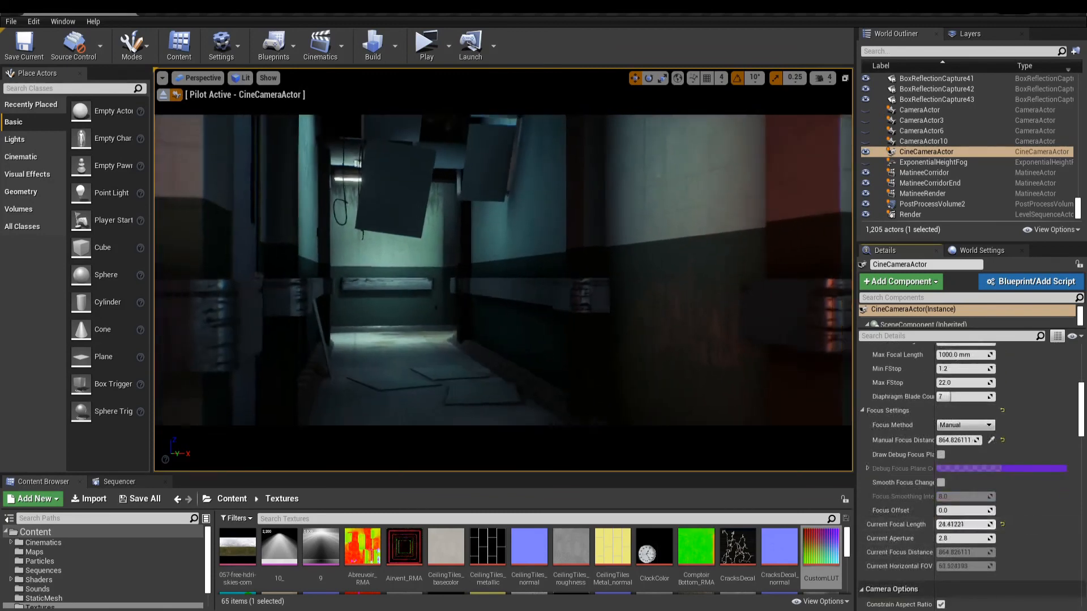
scroll(968, 453, down, 3)
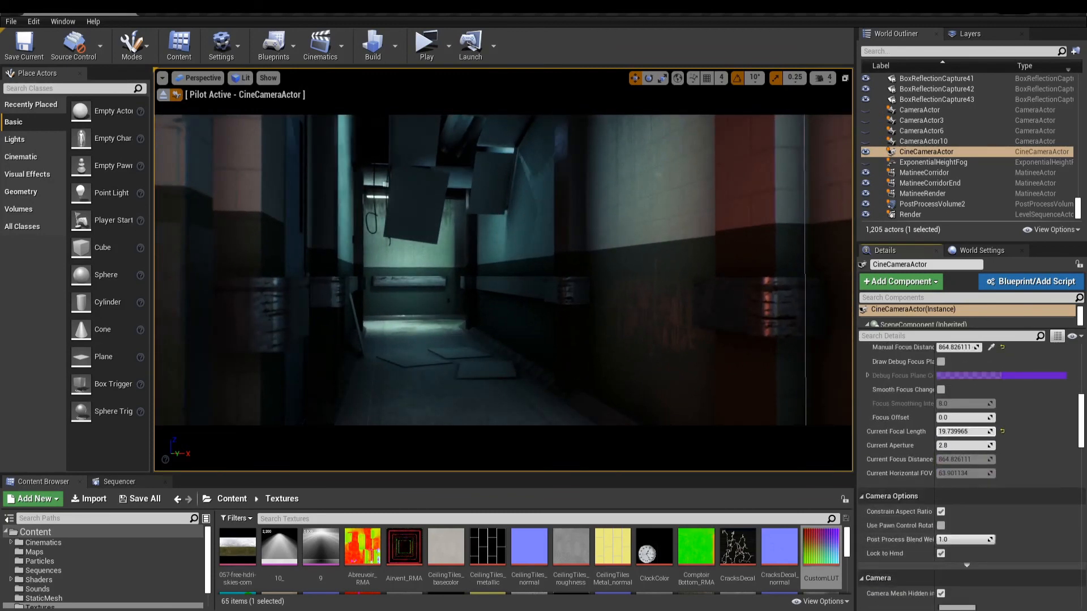
Enable CineCameraActor's Bloom overrides with Method Standard, Intensity about 3.68 and Threshold about -0.49
scroll(934, 430, down, 5)
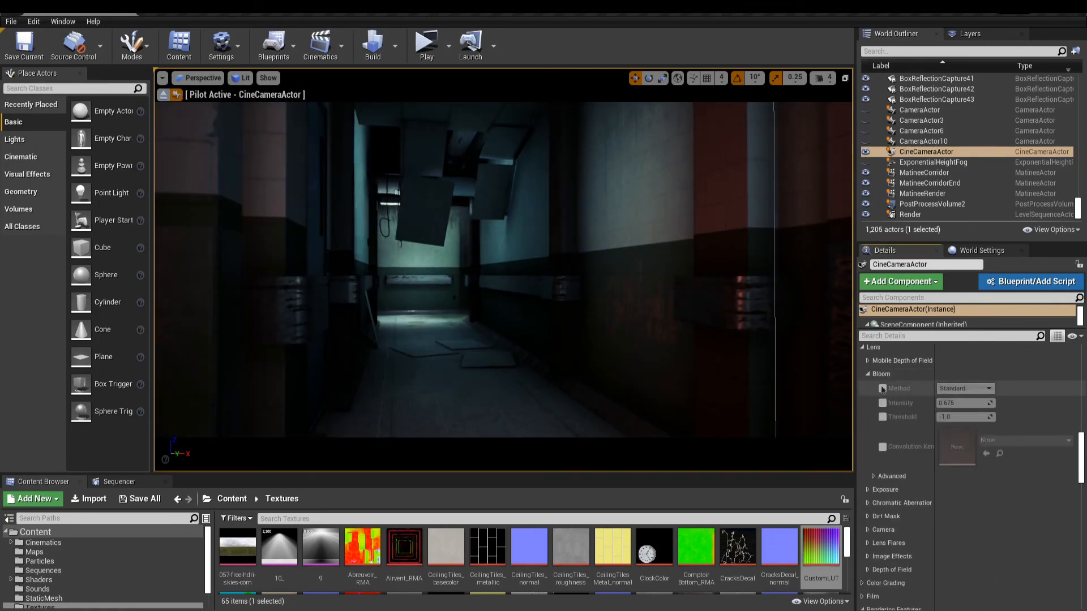
click(883, 389)
click(883, 417)
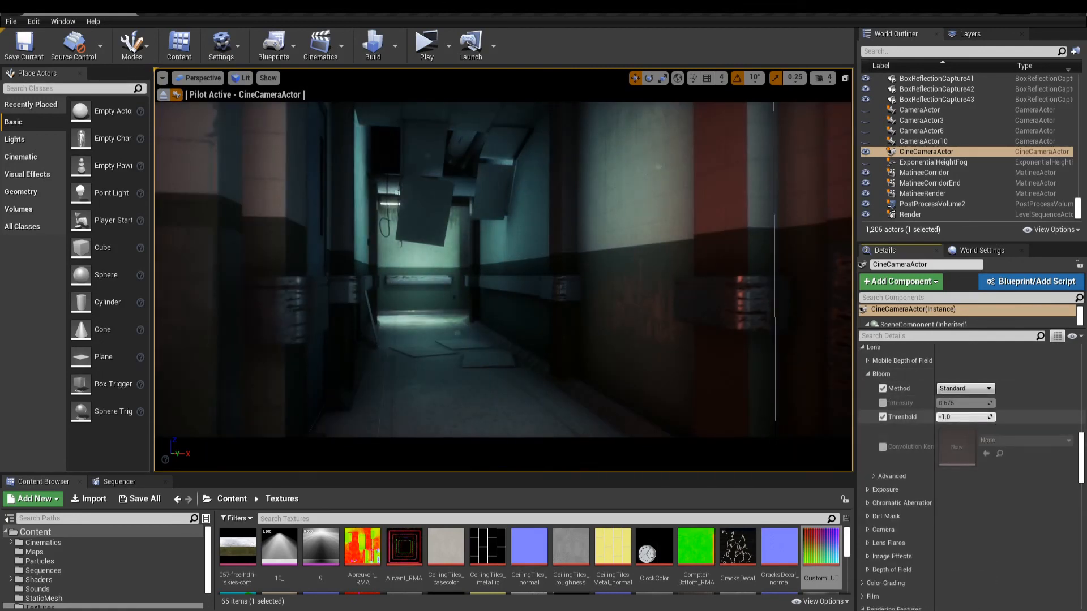
drag(963, 417, 949, 417)
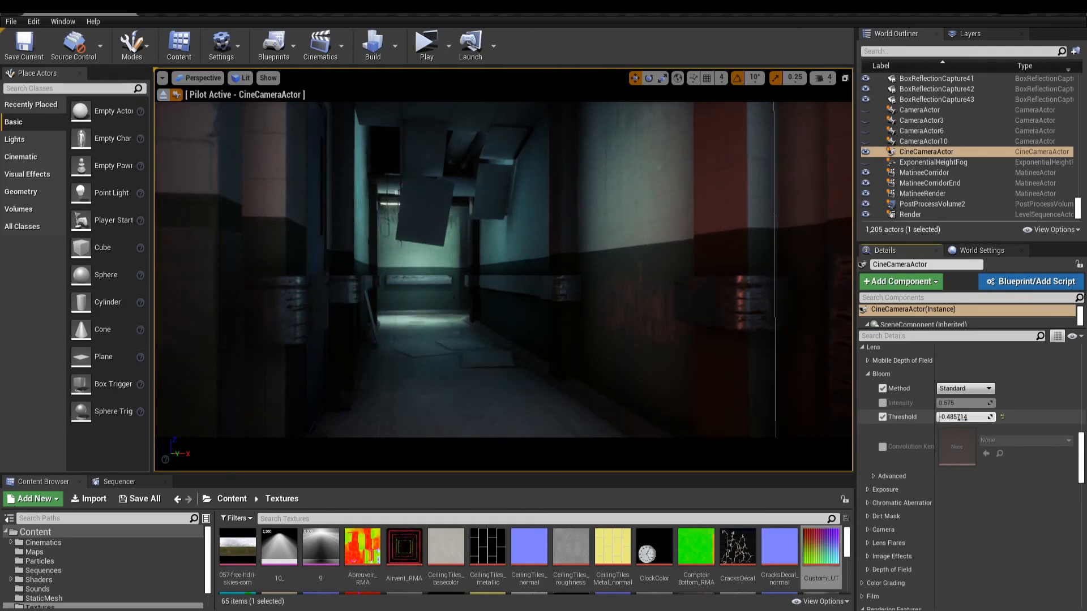
click(883, 403)
drag(940, 403, 963, 403)
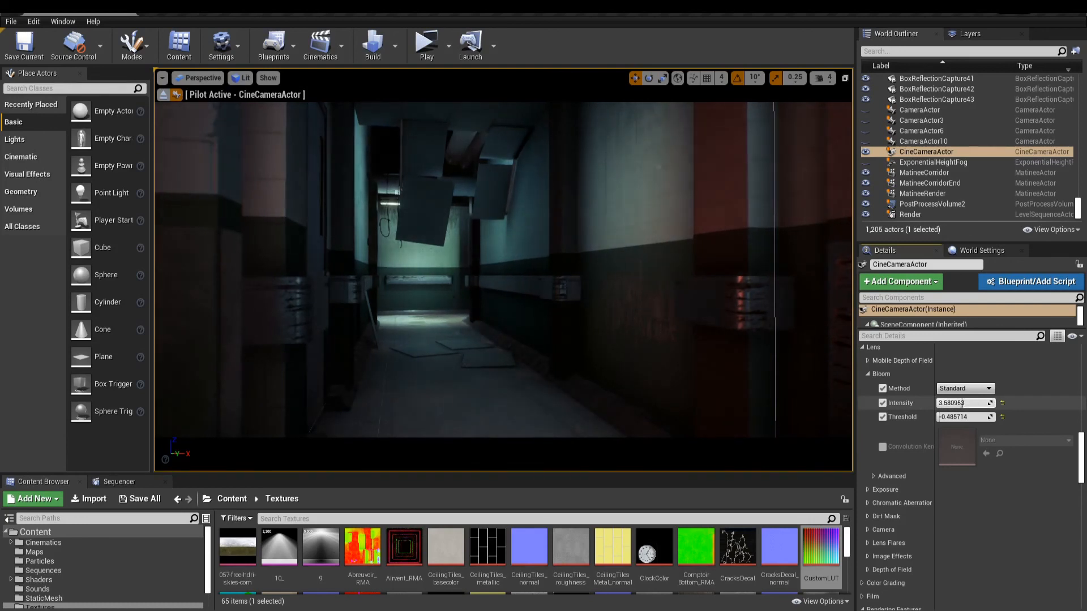
click(868, 375)
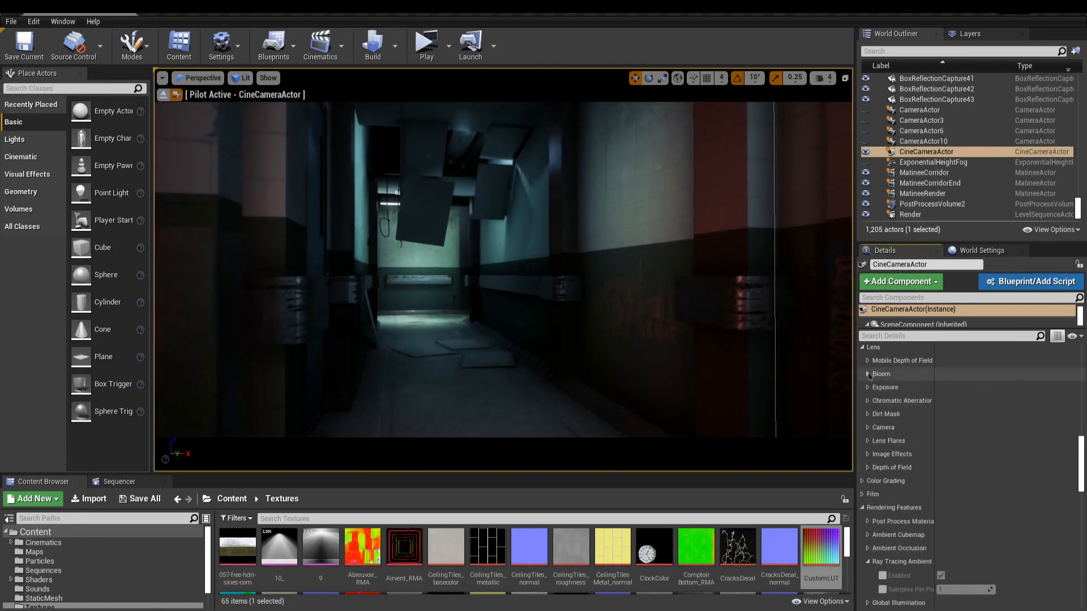
click(868, 401)
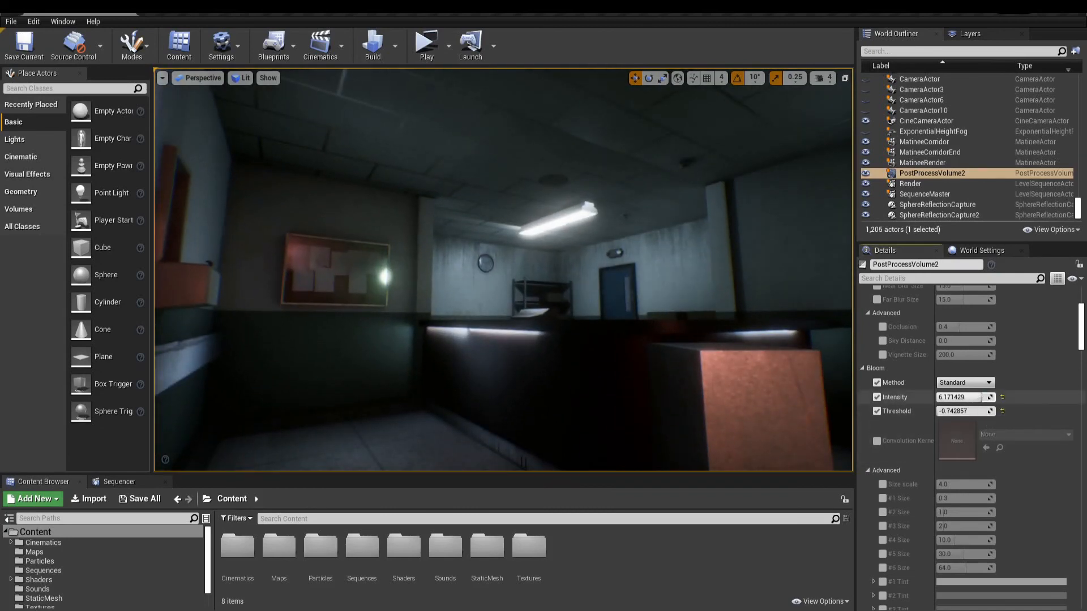
Set PostProcessVolume2's Bloom Intensity to about 5.26
drag(963, 397, 952, 397)
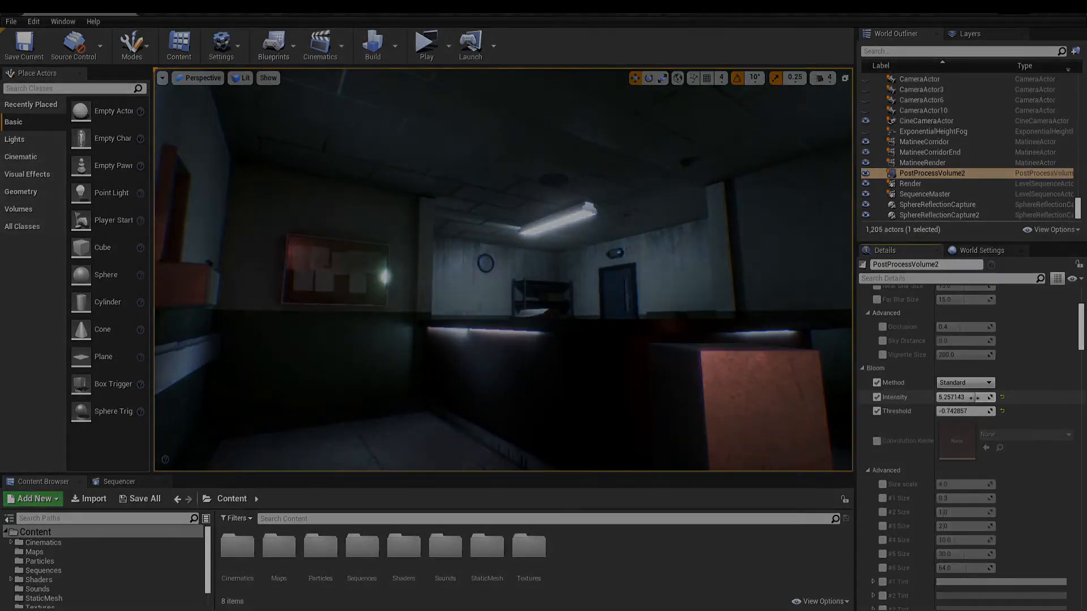